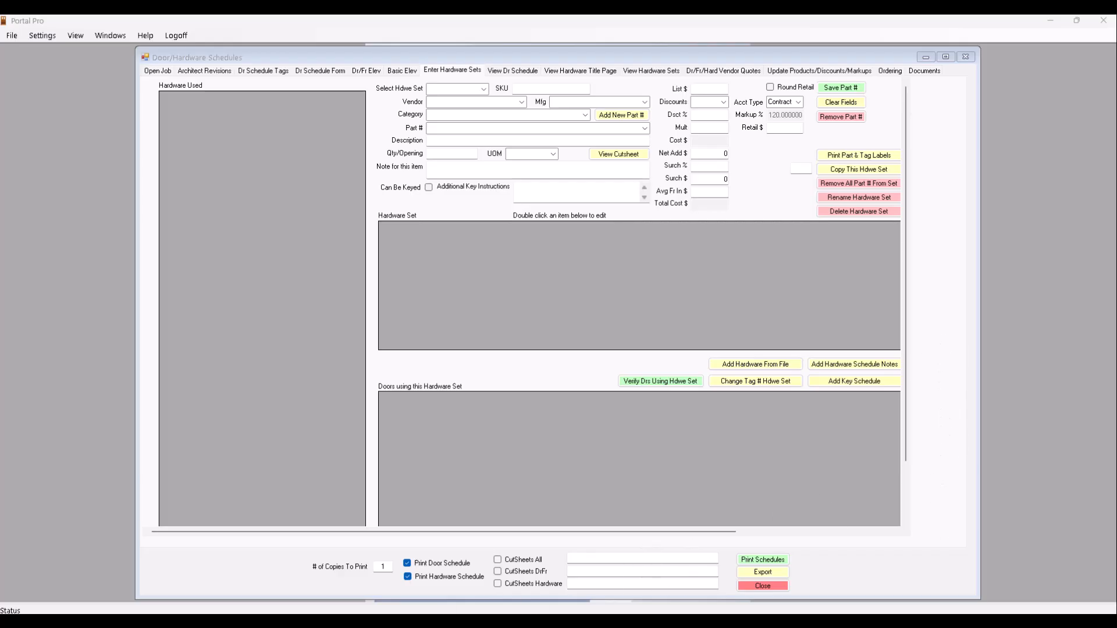
# Switch to the browser showing the ABBYY website, dismiss the chat assistant, and open the ABBYY FineReader PDF product page from the Products list.
pyautogui.click(274, 582)
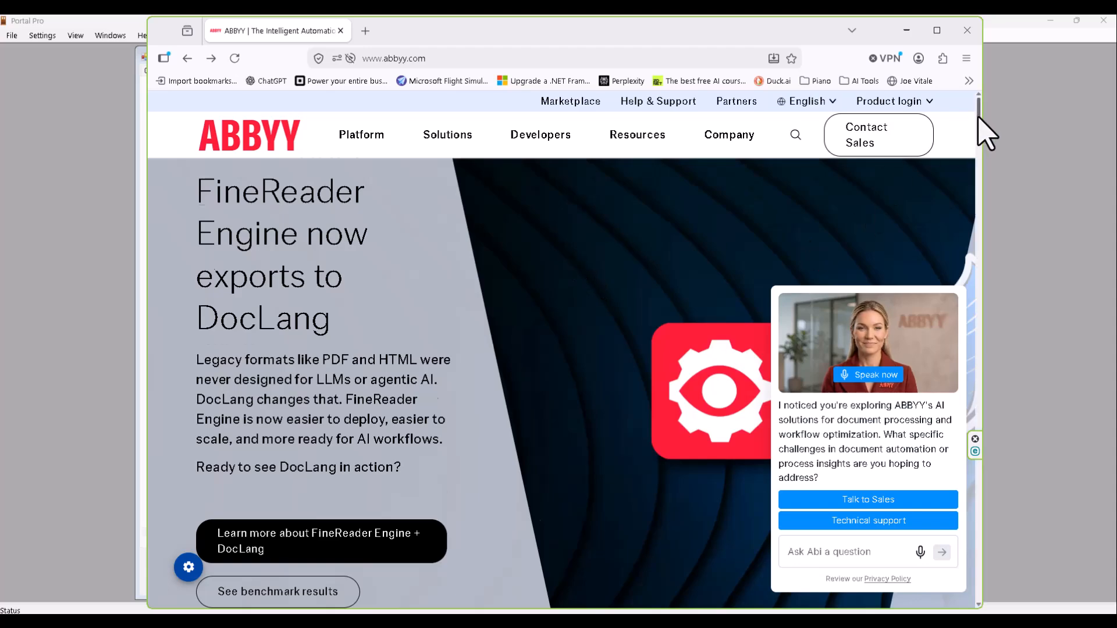
pyautogui.moveTo(978, 115); pyautogui.dragTo(975, 169)
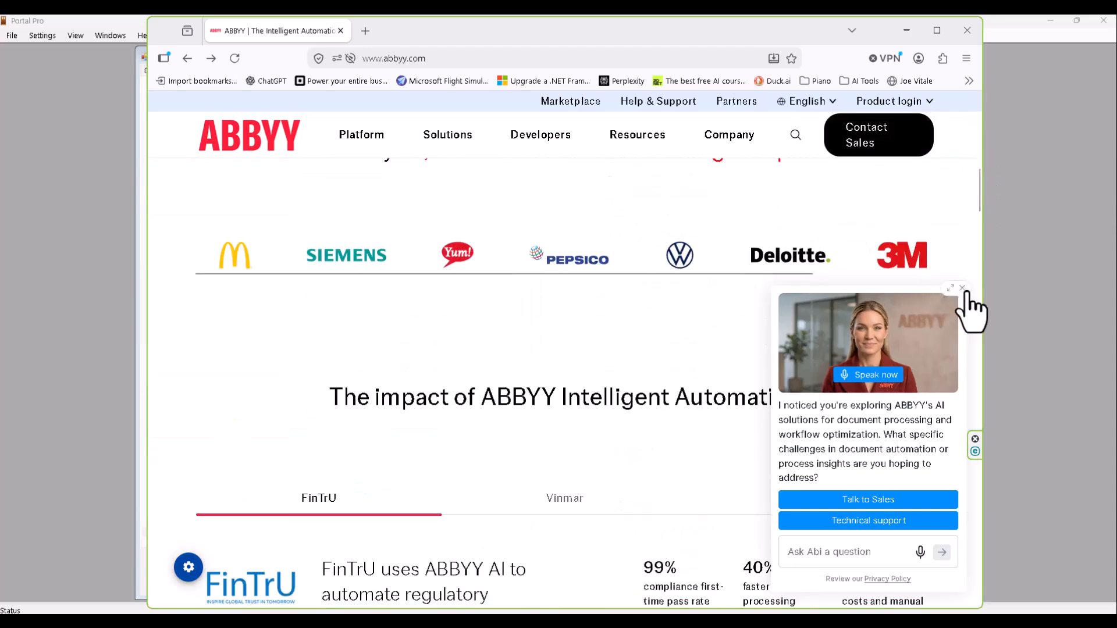
pyautogui.click(963, 289)
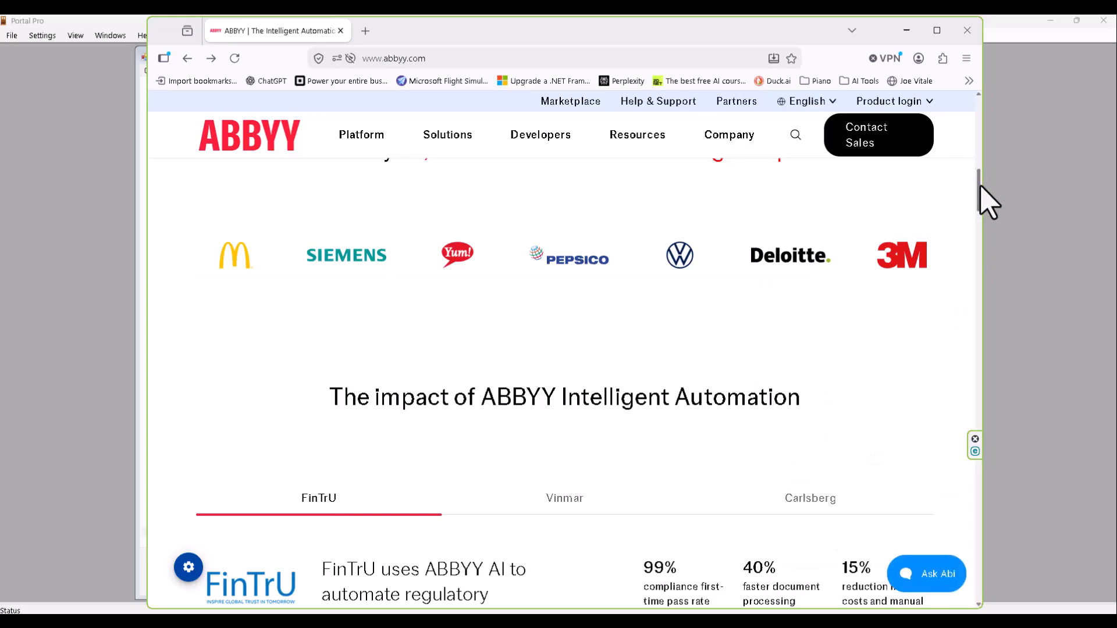
pyautogui.moveTo(979, 194); pyautogui.dragTo(980, 524)
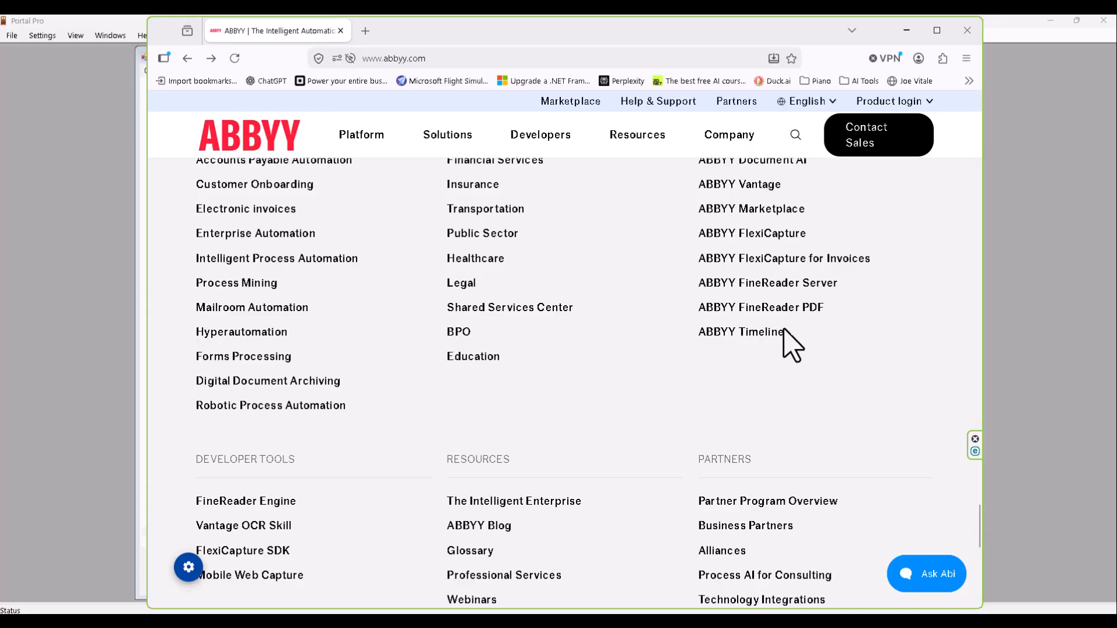
pyautogui.scroll(2, 908, 320)
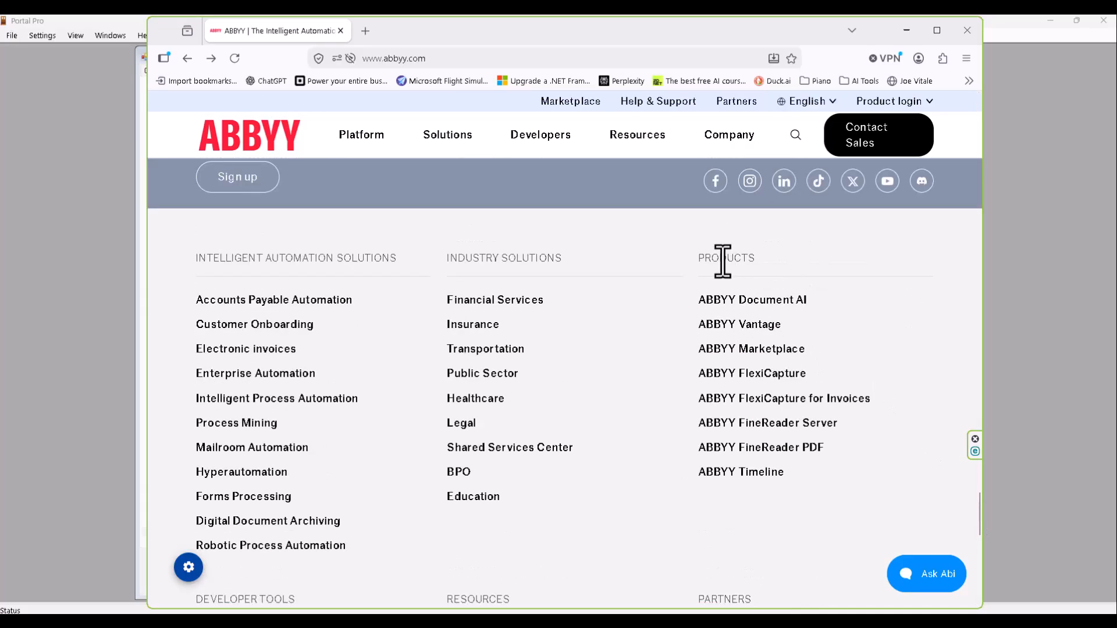
pyautogui.click(762, 451)
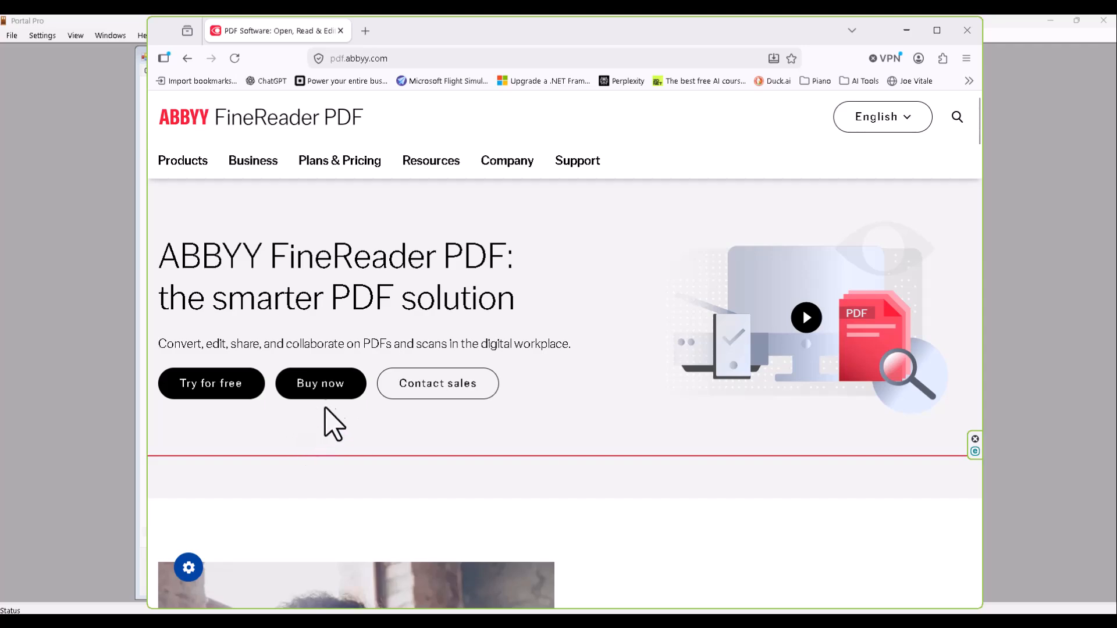
# Review the yearly subscription prices of the FineReader PDF editions in the online store and minimize the browser.
pyautogui.click(329, 391)
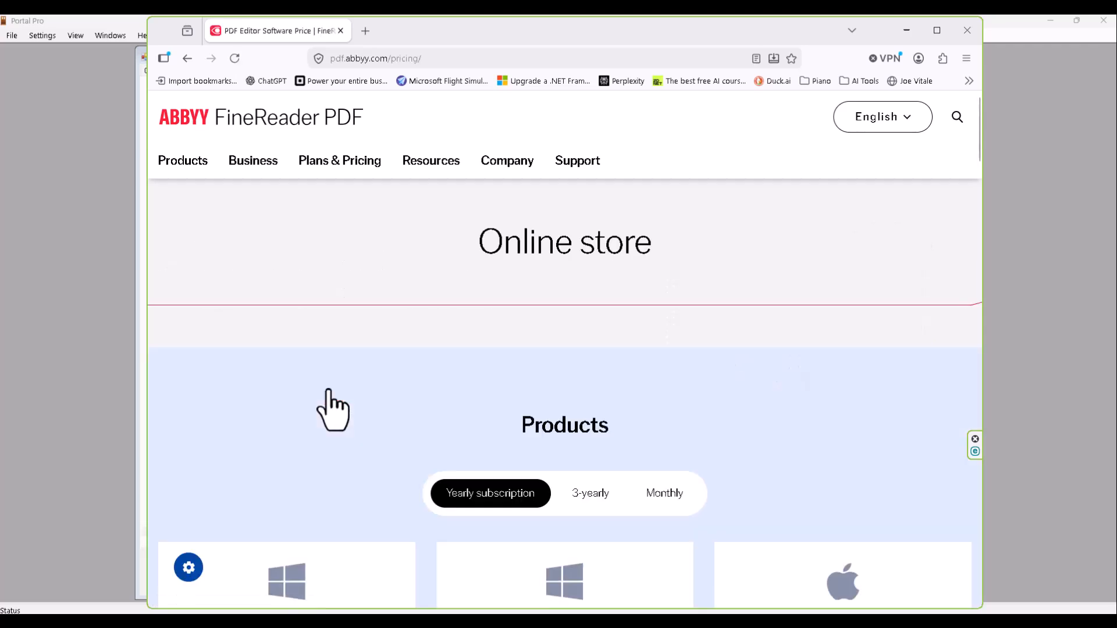
pyautogui.scroll(-6, 349, 411)
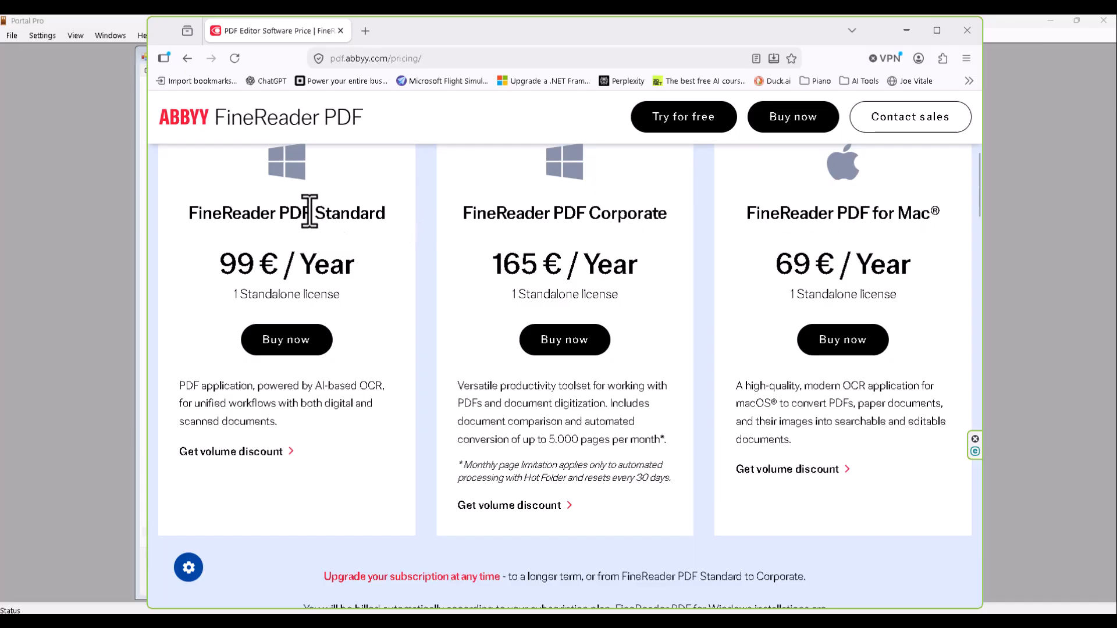
pyautogui.scroll(3, 549, 197)
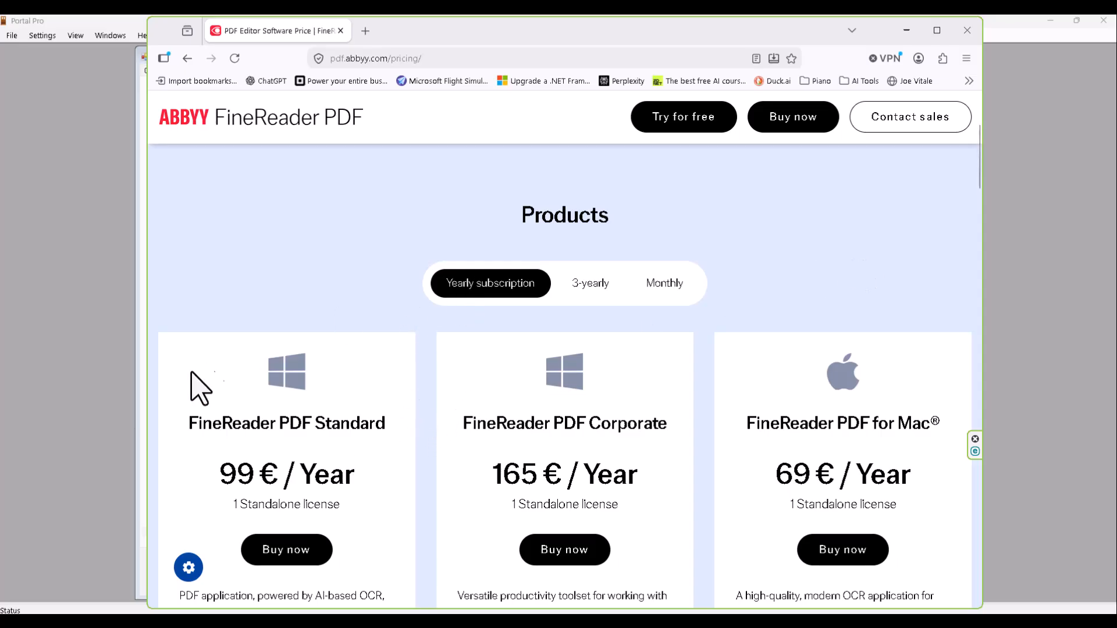
pyautogui.click(907, 31)
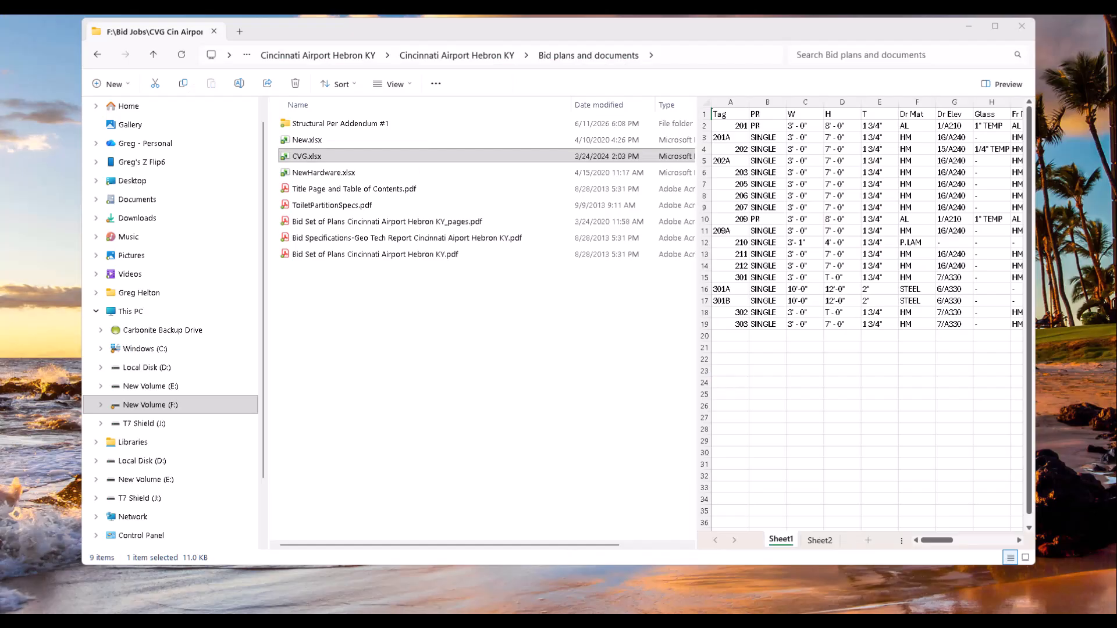
# Open "Bid Specifications-Geo Tech Report Cincinnati Aiport Hebron KY.pdf" from the Bid plans and documents folder with ABBYY FineReader PDF 15.
pyautogui.hotkey('alt', 'Tab')
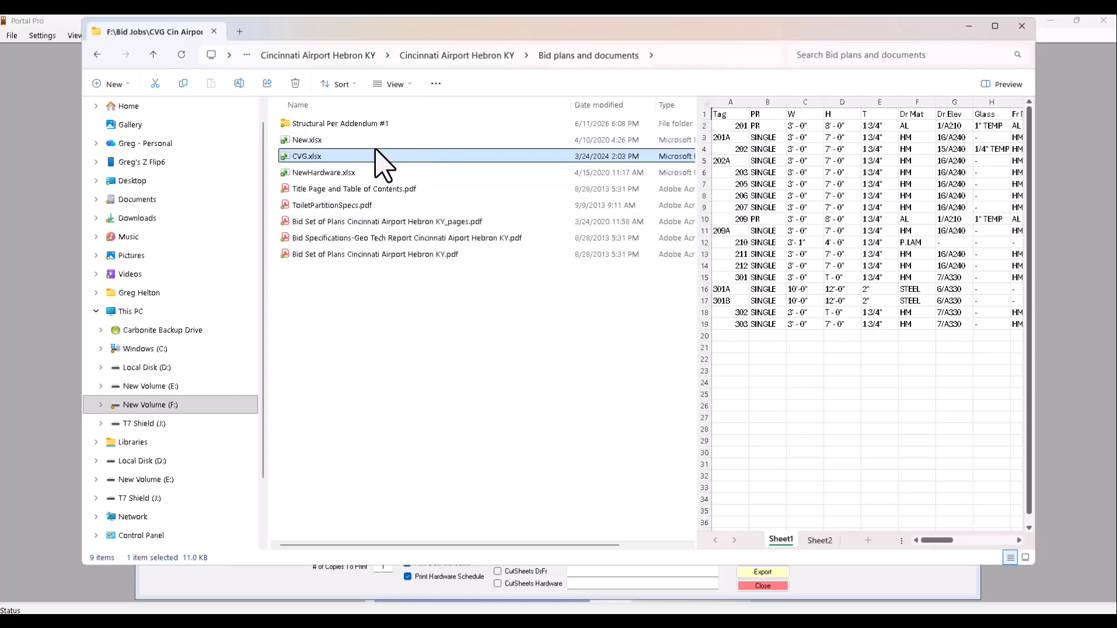
pyautogui.hotkey('alt', 'Left')
pyautogui.hotkey('alt', 'Left')
pyautogui.doubleClick(333, 124)
pyautogui.doubleClick(334, 124)
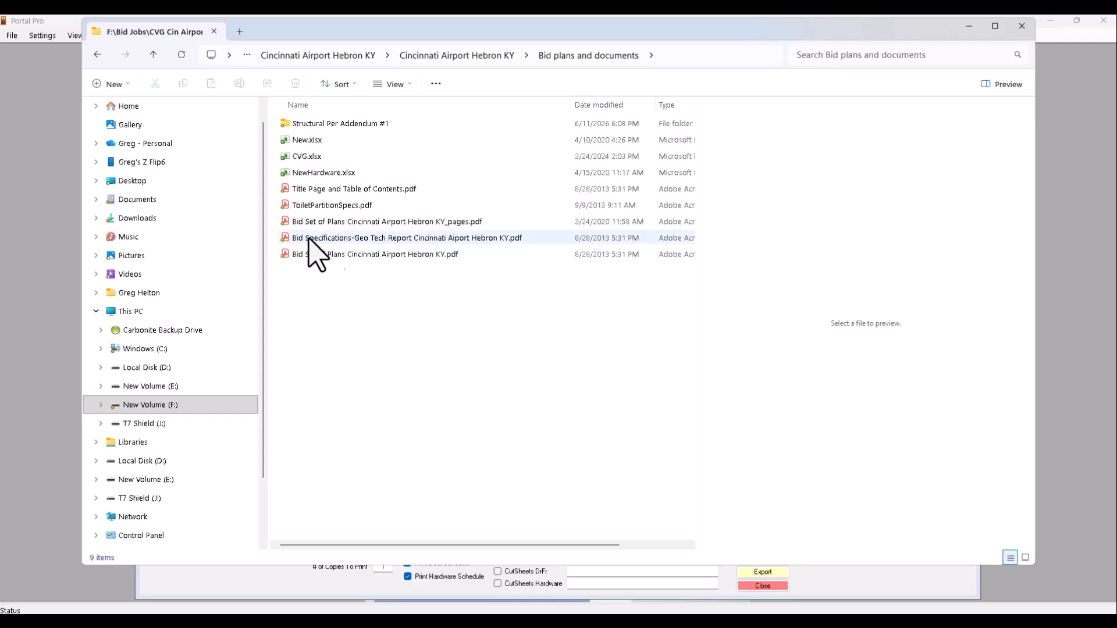
pyautogui.rightClick(372, 240)
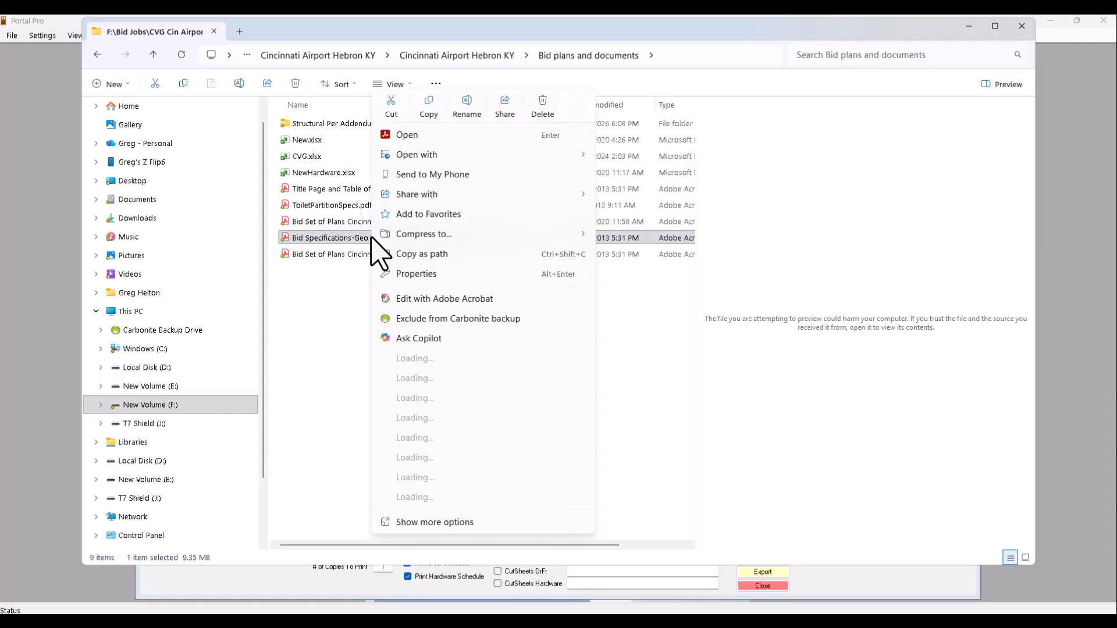
pyautogui.moveTo(407, 156)
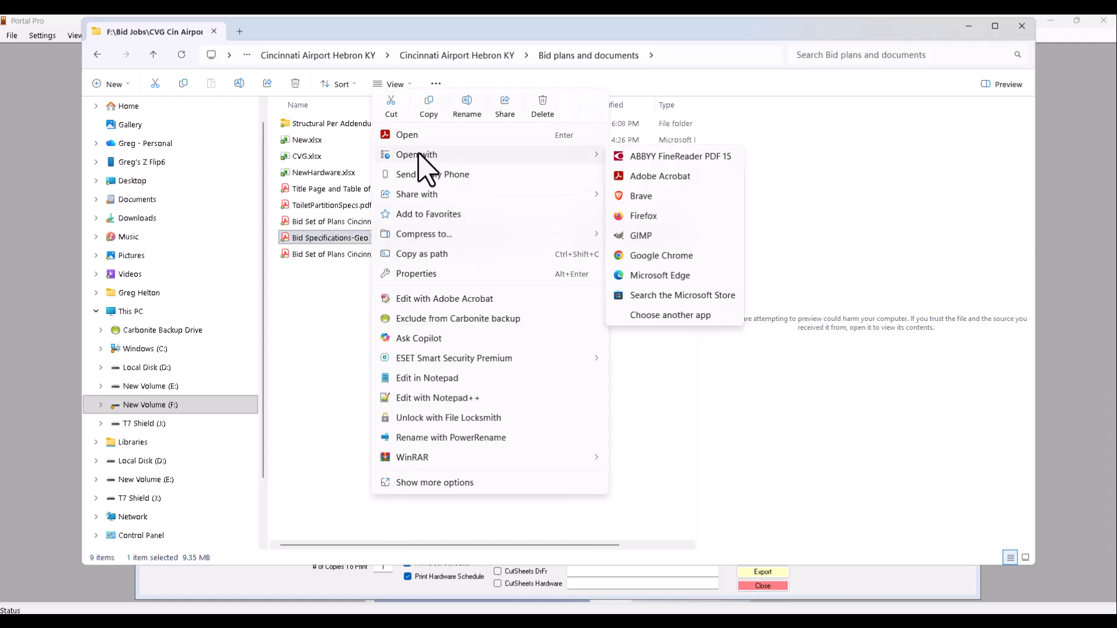
pyautogui.click(664, 156)
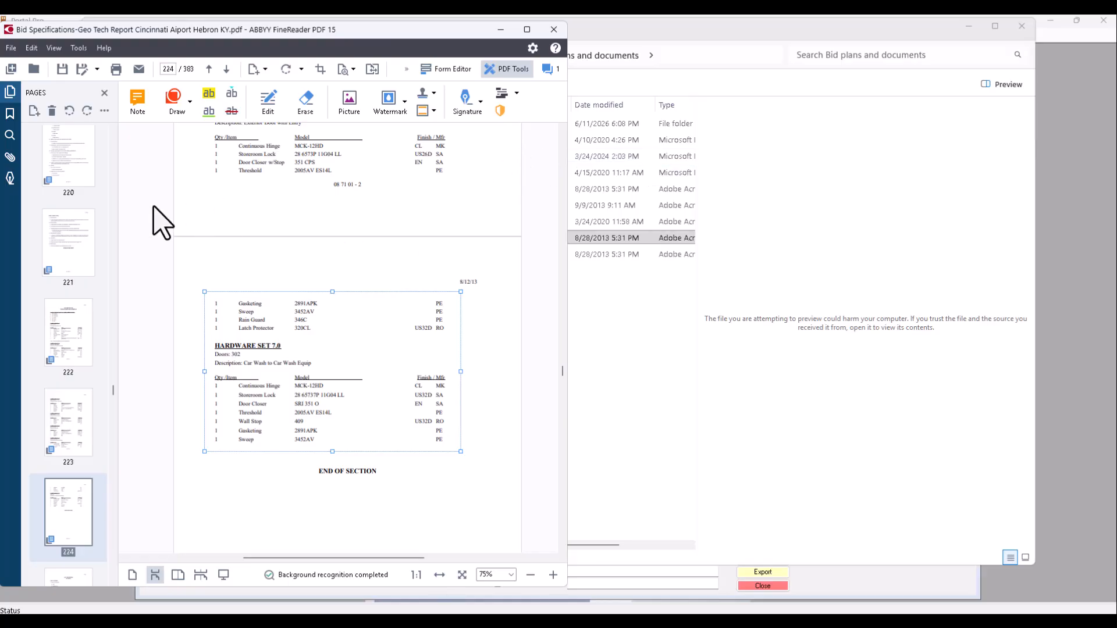
# Go to page 222 of the PDF, where Section 08 71 01 Door Hardware Schedule begins.
pyautogui.moveTo(298, 298)
pyautogui.moveTo(252, 315)
pyautogui.scroll(15, 340, 311)
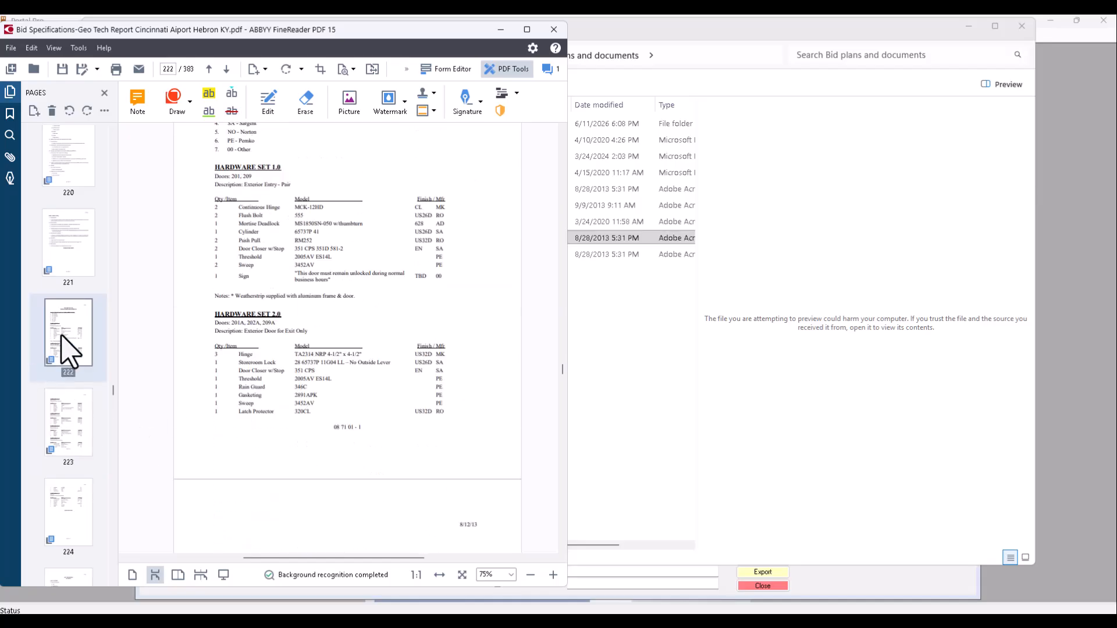
pyautogui.scroll(3, 436, 304)
pyautogui.scroll(-1, 443, 311)
pyautogui.scroll(-1, 439, 306)
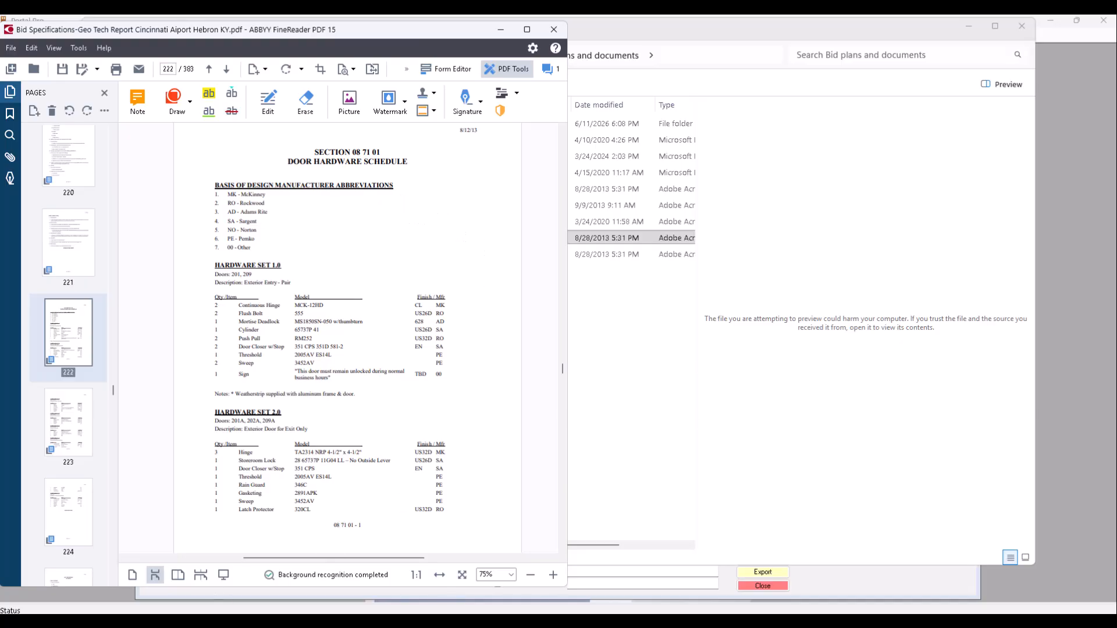
# Bring up the blank Book1 workbook in Excel and resize its window to sit beside the PDF.
pyautogui.moveTo(119, 622)
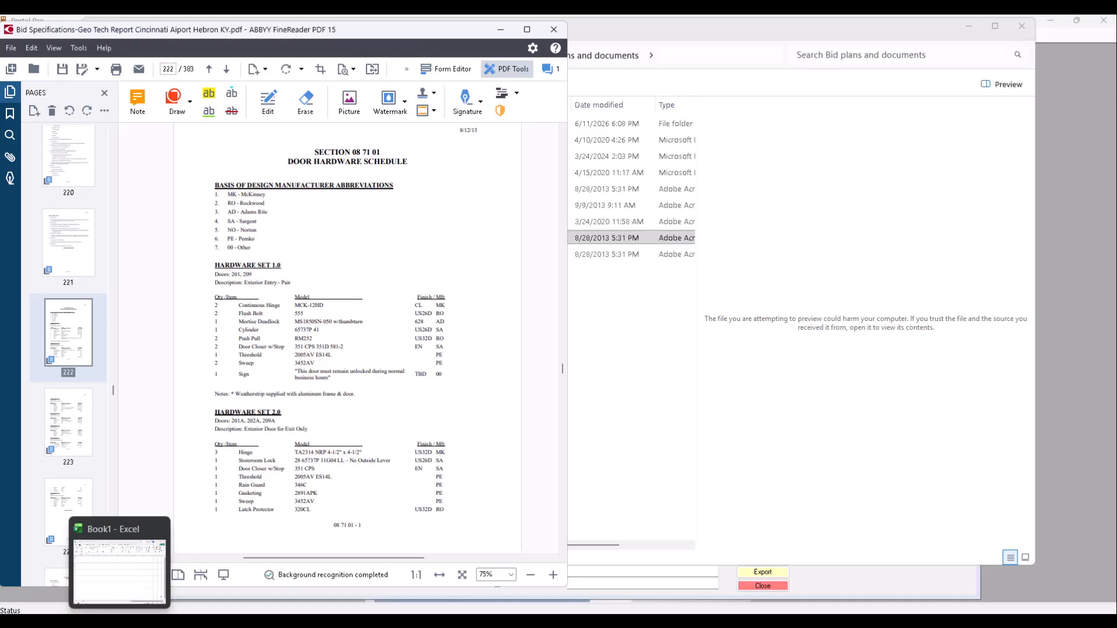
pyautogui.moveTo(1116, 61); pyautogui.dragTo(848, 33)
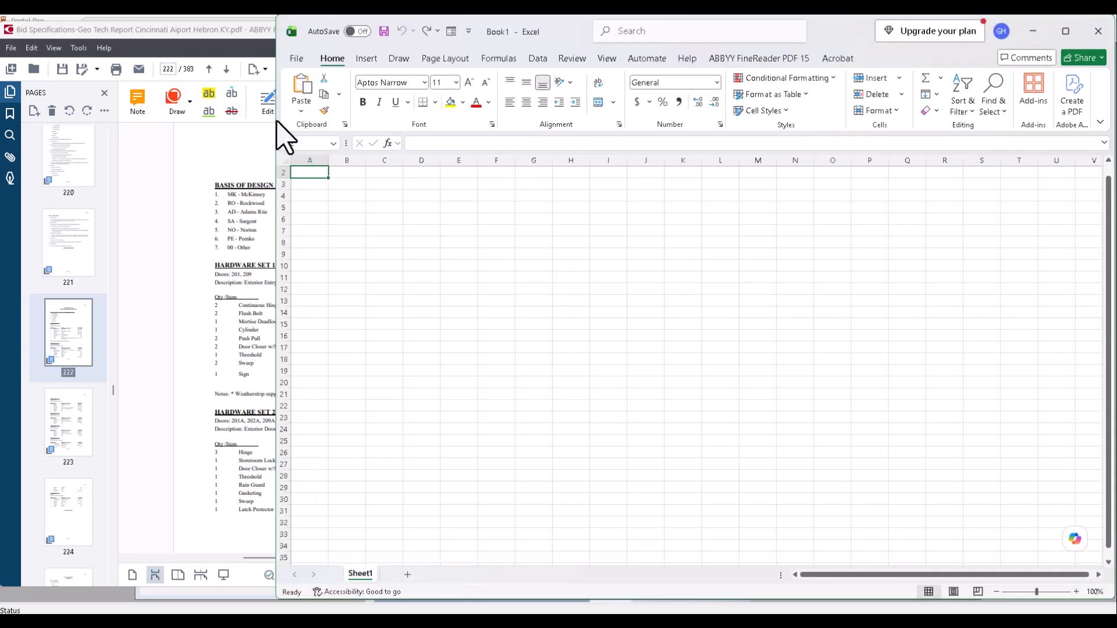
pyautogui.moveTo(275, 112); pyautogui.dragTo(581, 156)
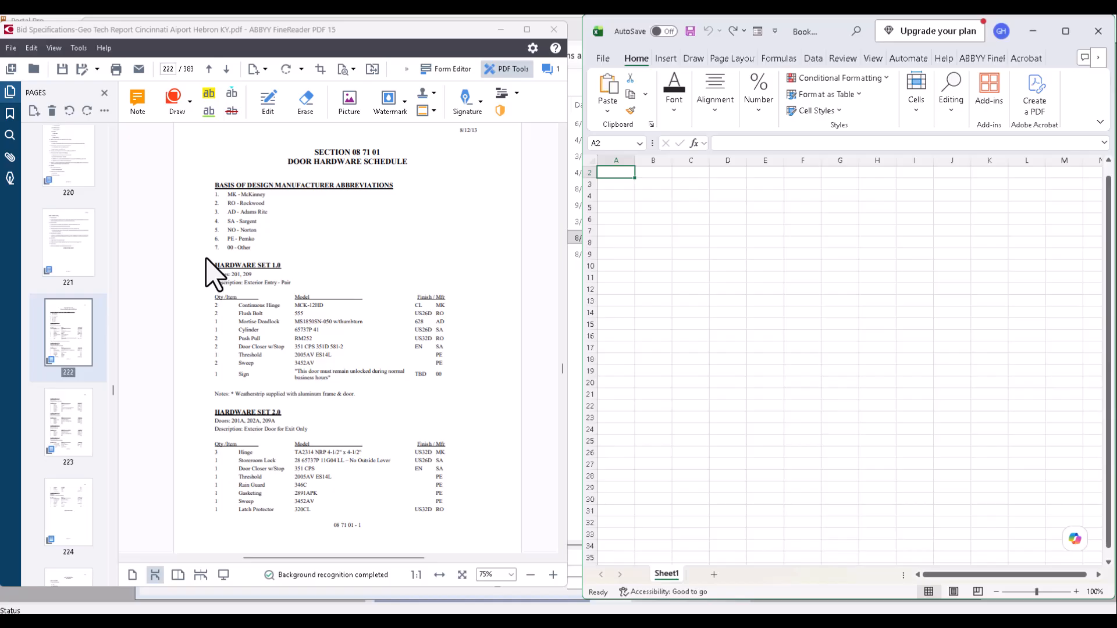
# Select the area covering Hardware Set 1.0 and Hardware Set 2.0 on page 222 and copy it to the clipboard.
pyautogui.click(213, 274)
pyautogui.moveTo(207, 261); pyautogui.dragTo(457, 517)
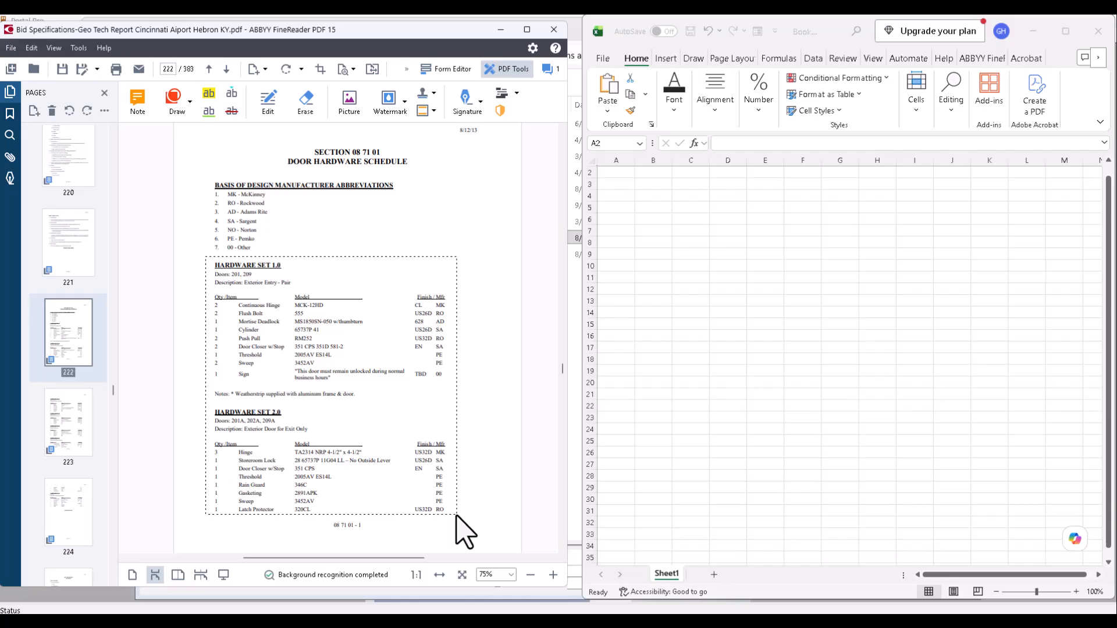
pyautogui.moveTo(456, 514); pyautogui.dragTo(456, 518)
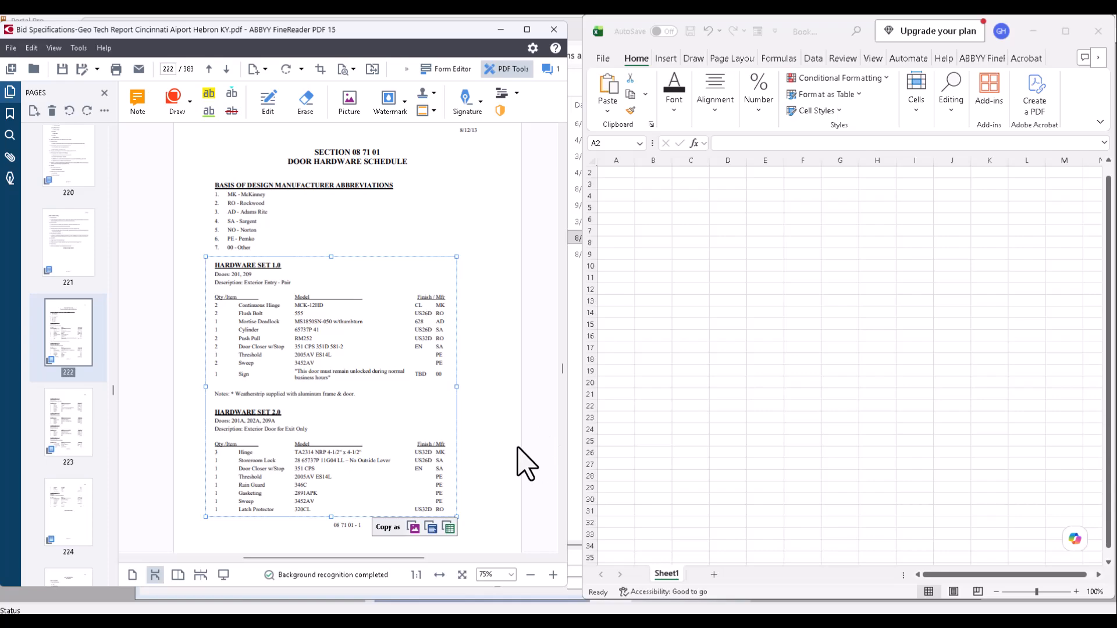
pyautogui.click(449, 528)
pyautogui.click(431, 528)
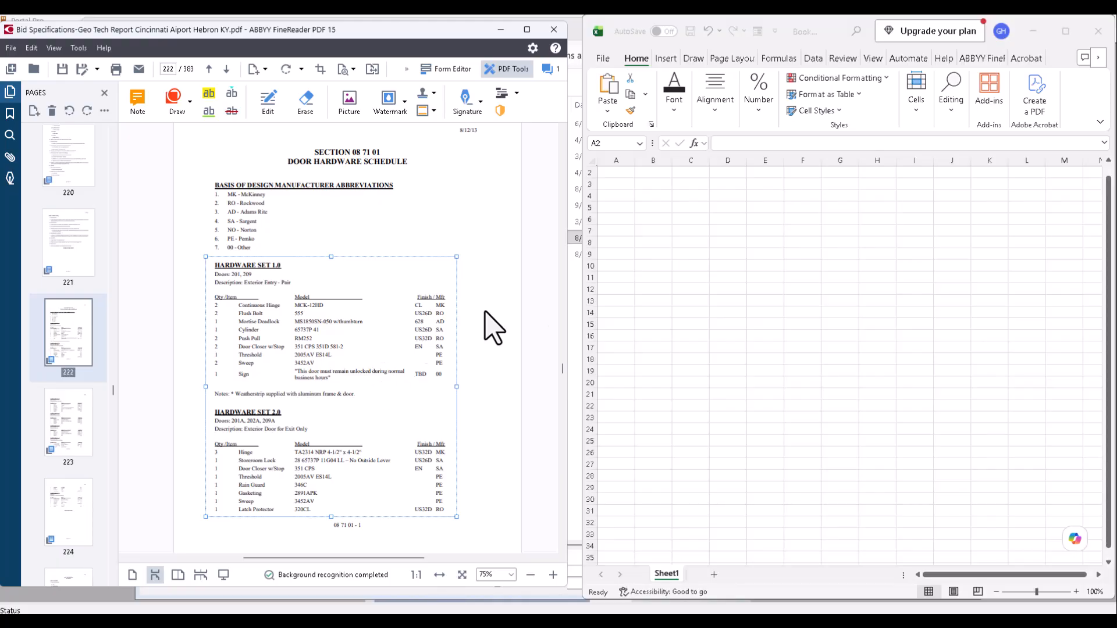
# Paste the copied hardware sets 1.0 and 2.0 into the Excel sheet at cell B3, matching the destination formatting.
pyautogui.click(653, 183)
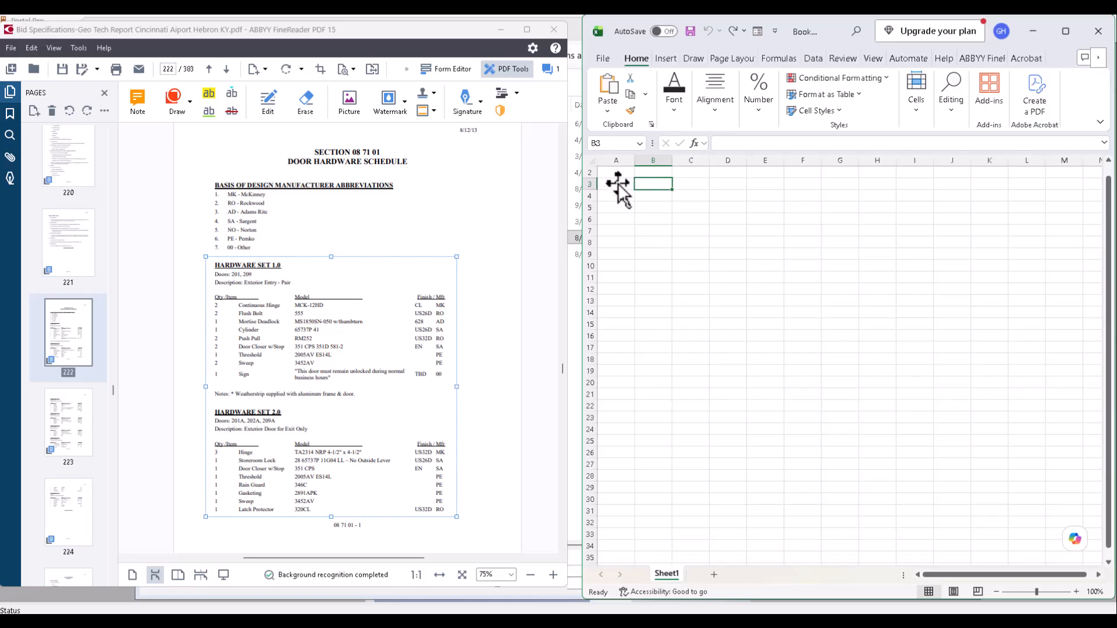
pyautogui.rightClick(653, 185)
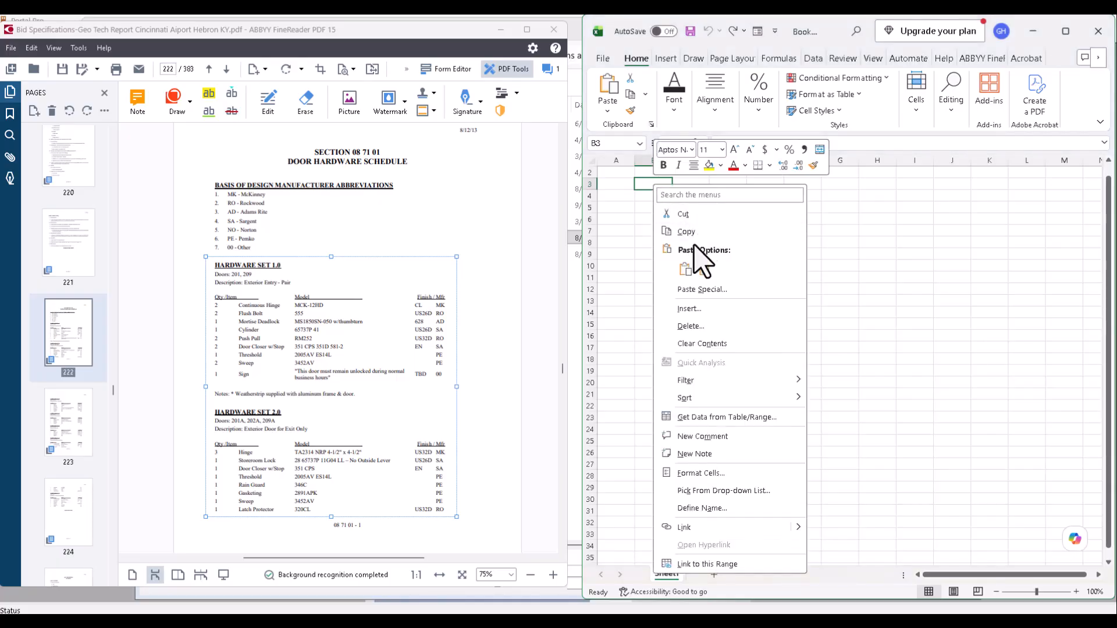
pyautogui.click(685, 270)
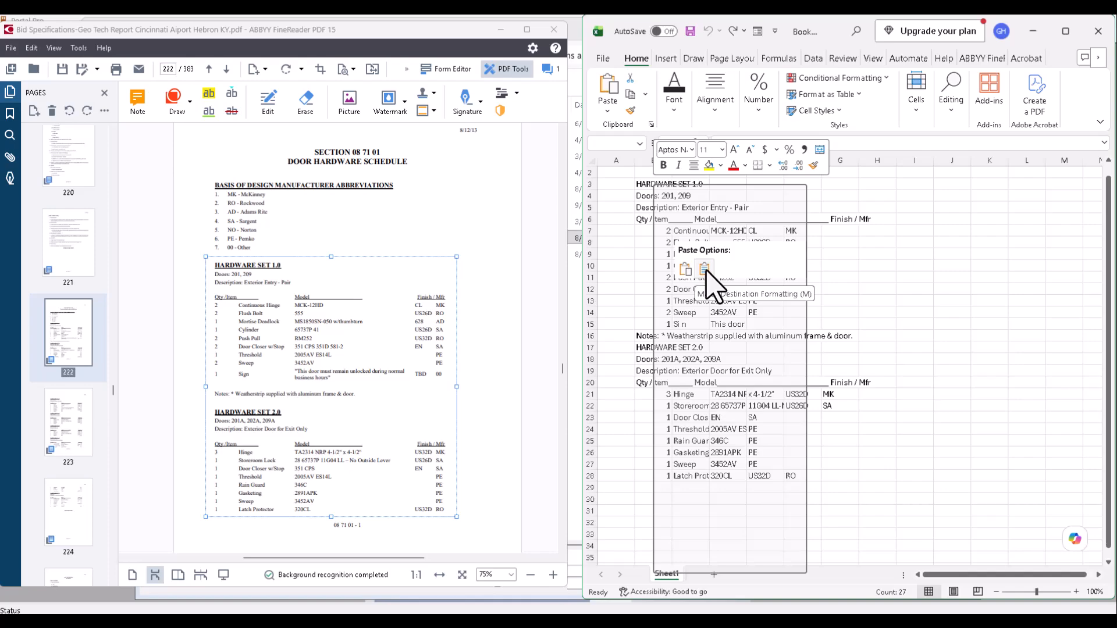
pyautogui.click(705, 269)
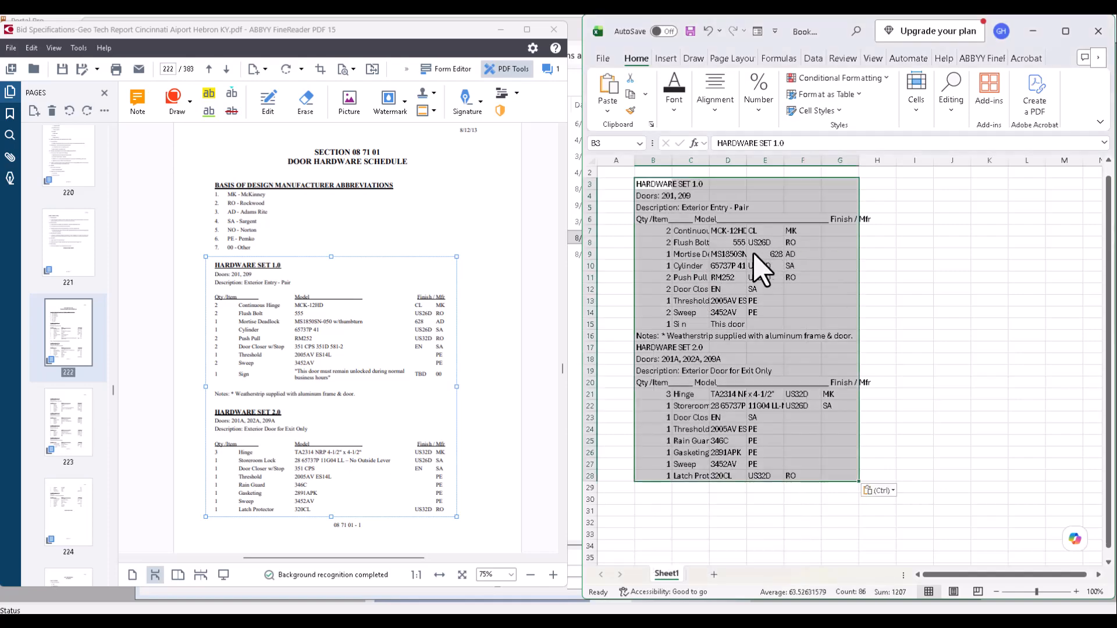
pyautogui.click(652, 493)
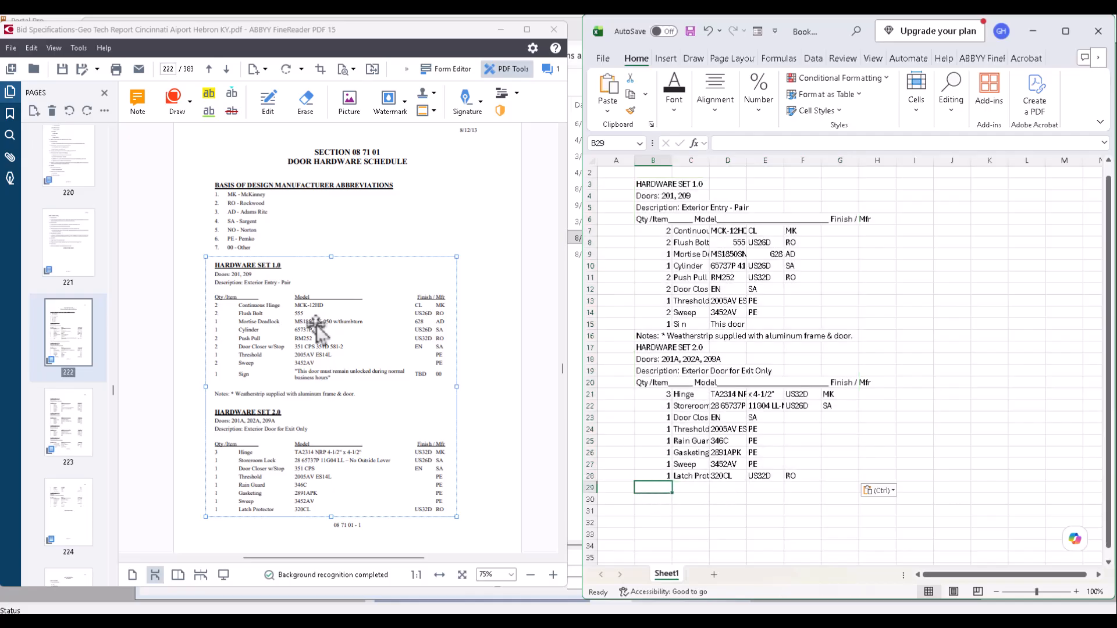
# Select the area covering Hardware Sets 3.0 through 6.0 on page 223 of the PDF and copy it to the clipboard.
pyautogui.scroll(-5, 325, 330)
pyautogui.scroll(-9, 357, 334)
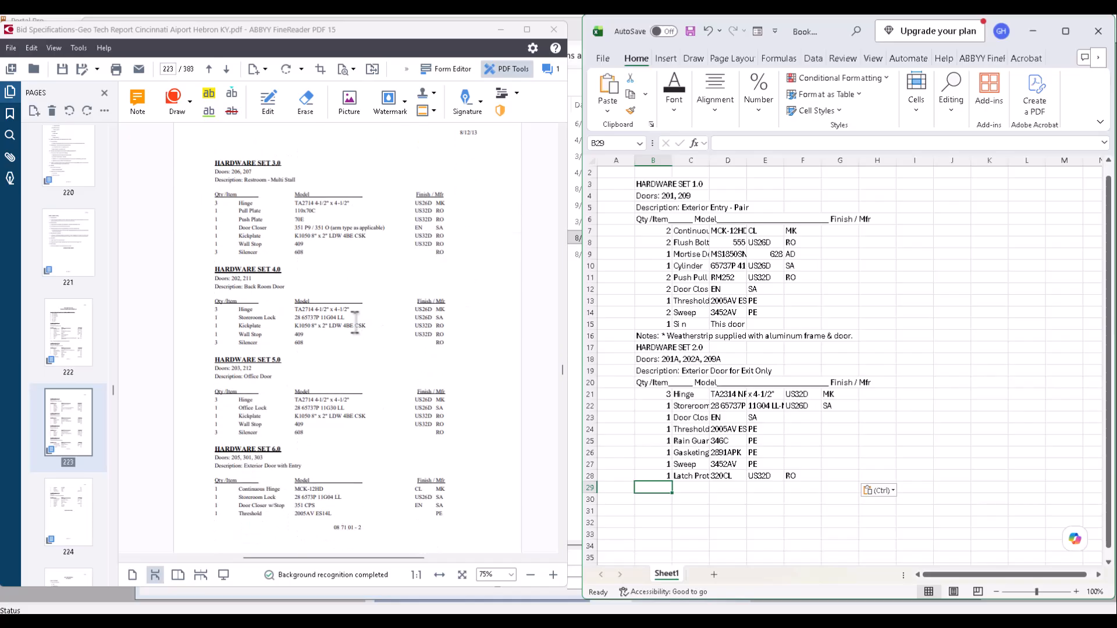
pyautogui.moveTo(206, 151); pyautogui.dragTo(454, 473)
pyautogui.scroll(-1, 312, 387)
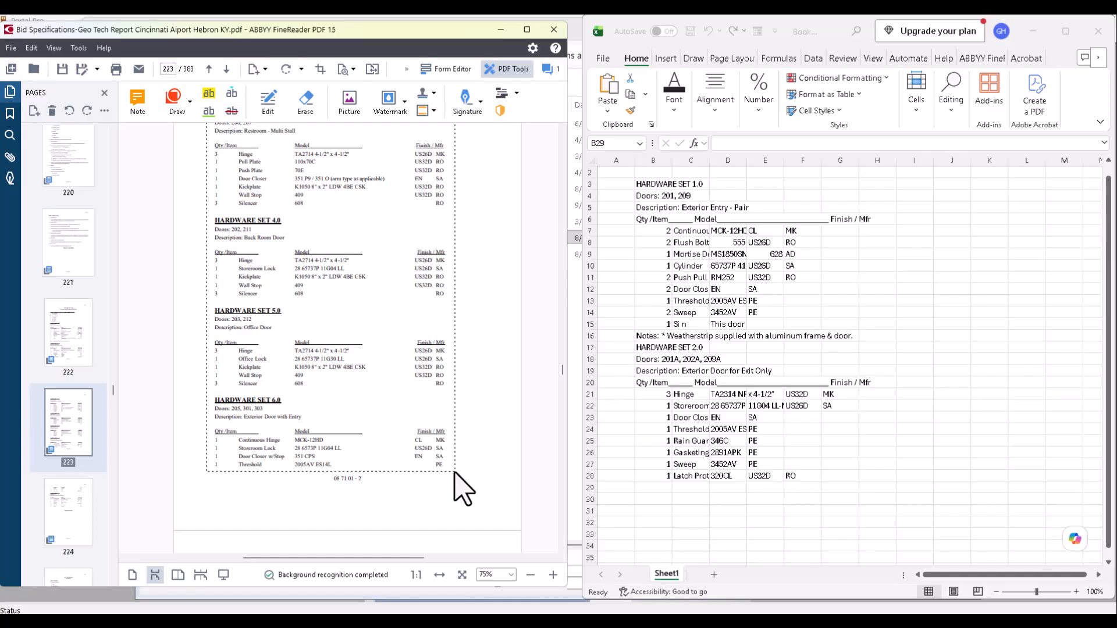
pyautogui.moveTo(455, 472); pyautogui.dragTo(457, 471)
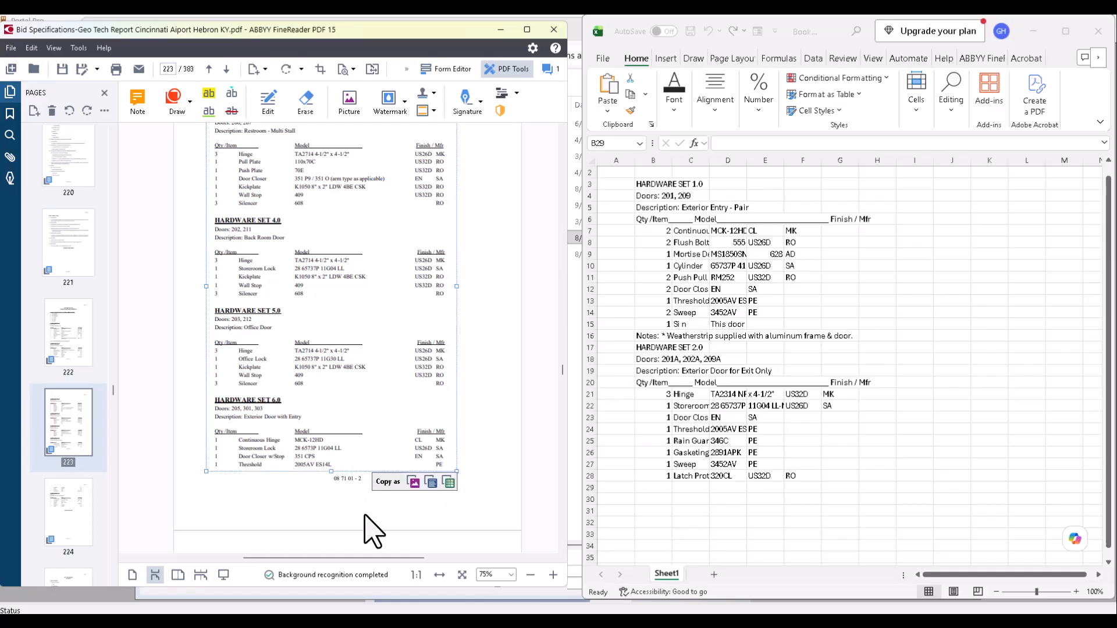
pyautogui.click(431, 482)
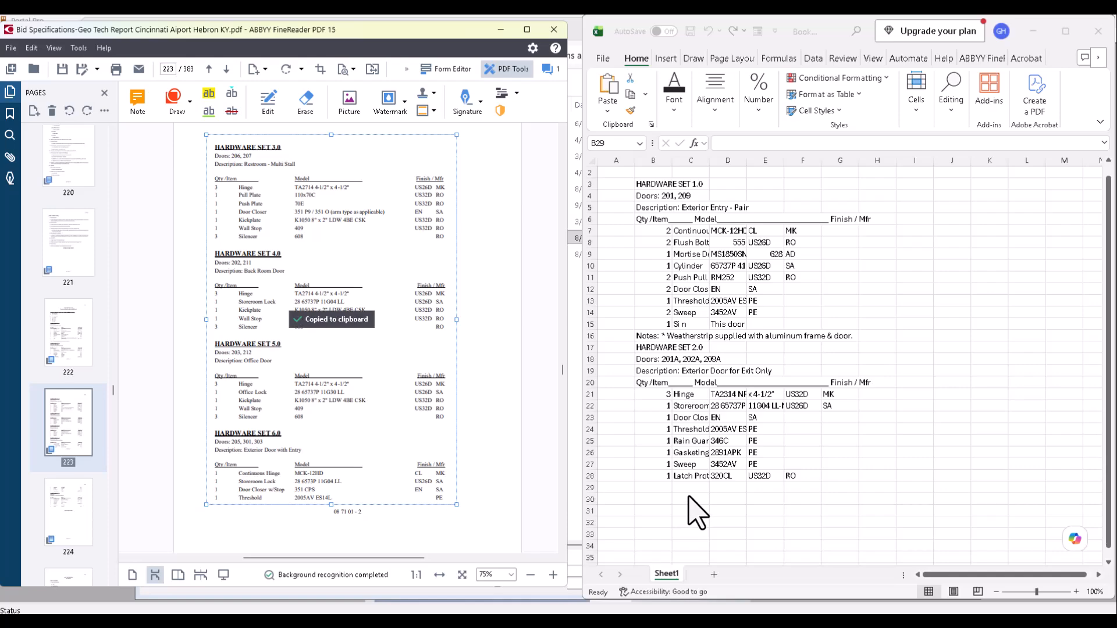
# Paste the copied hardware sets 3.0 through 6.0 at cell B29 below the existing data, matching the destination formatting.
pyautogui.click(651, 489)
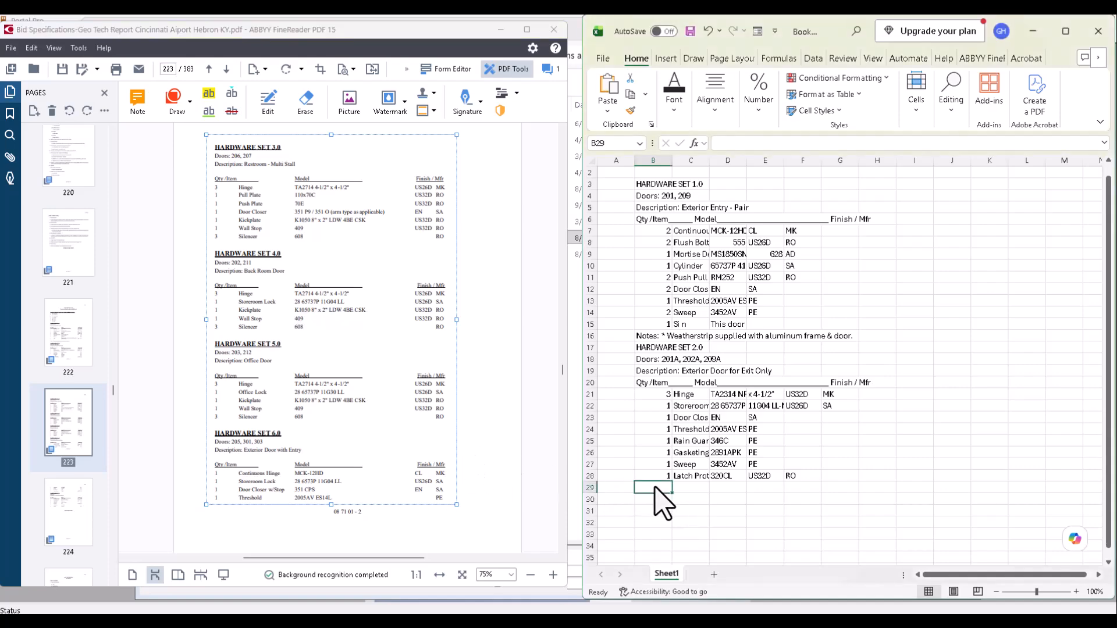
pyautogui.rightClick(655, 488)
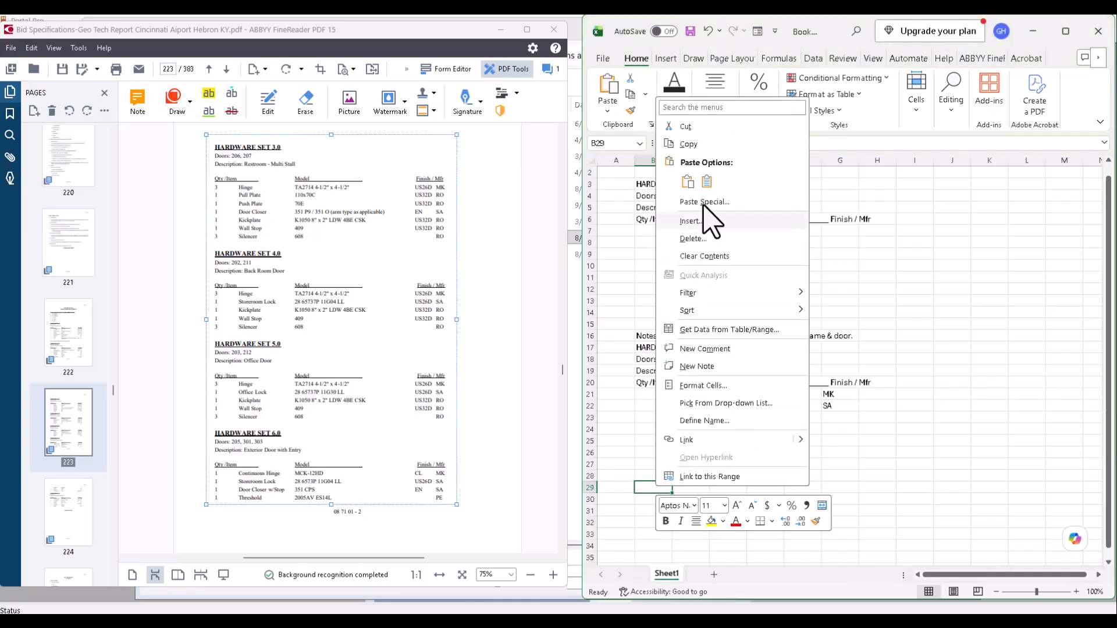
pyautogui.click(709, 182)
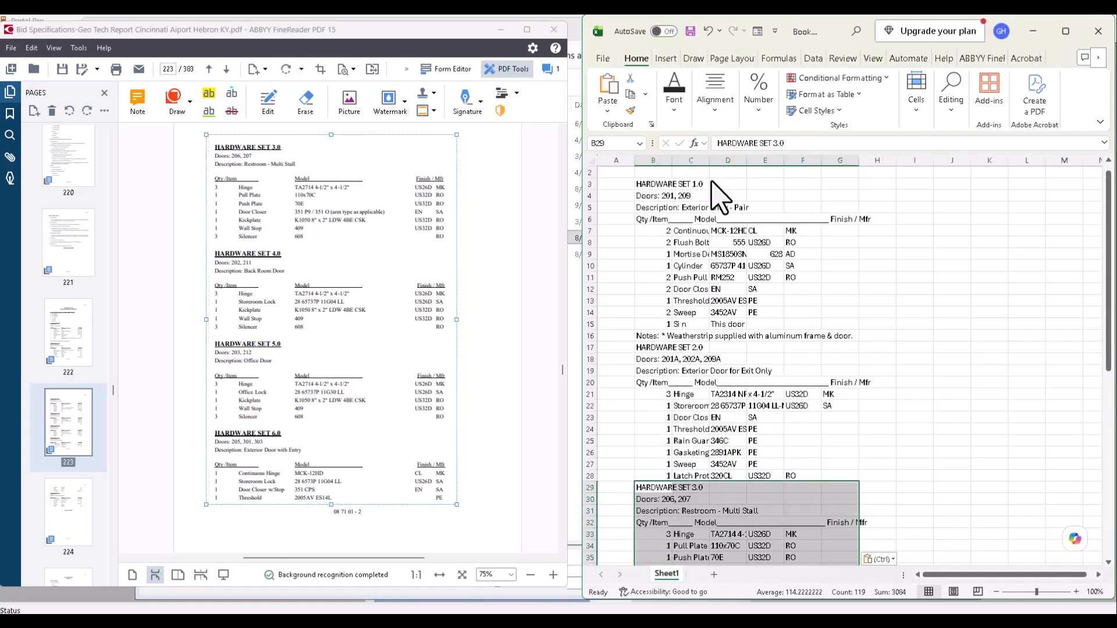
# Select the area on PDF page 224 covering the remaining Hardware Set 6.0 items and Hardware Set 7.0, and copy it as text.
pyautogui.scroll(-11, 782, 334)
pyautogui.scroll(-5, 783, 335)
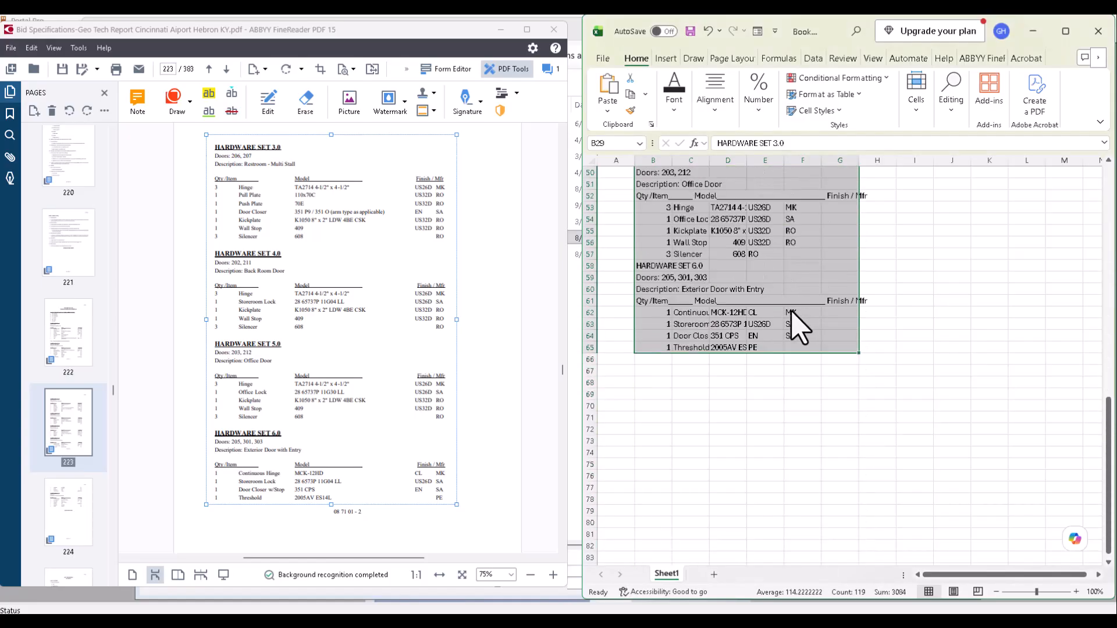
pyautogui.scroll(-5, 386, 362)
pyautogui.scroll(-1, 385, 362)
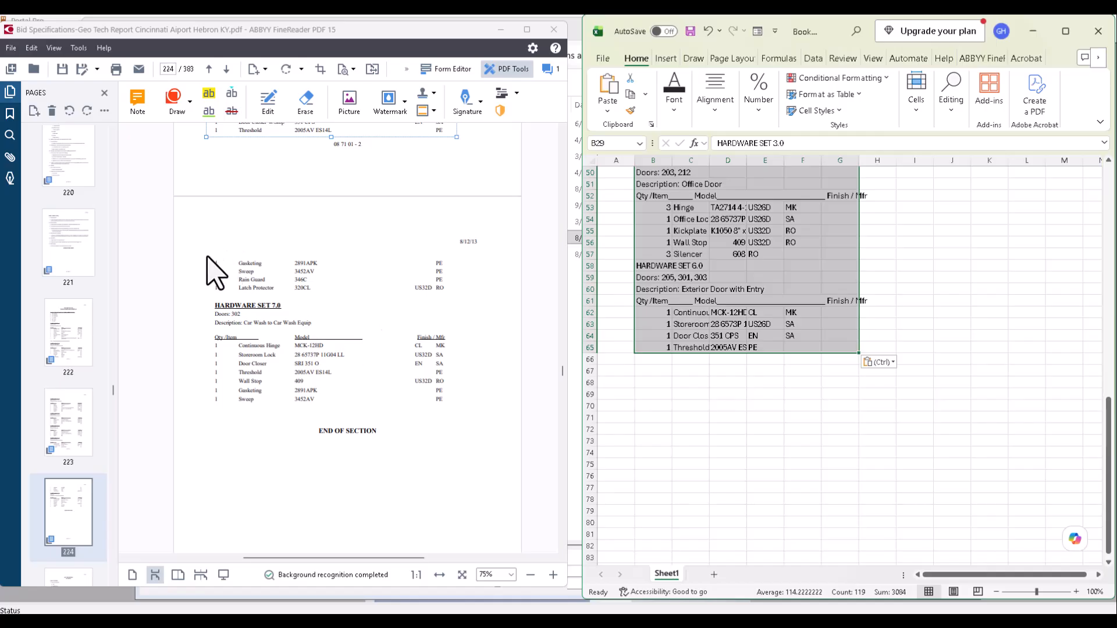
pyautogui.moveTo(208, 254); pyautogui.dragTo(462, 412)
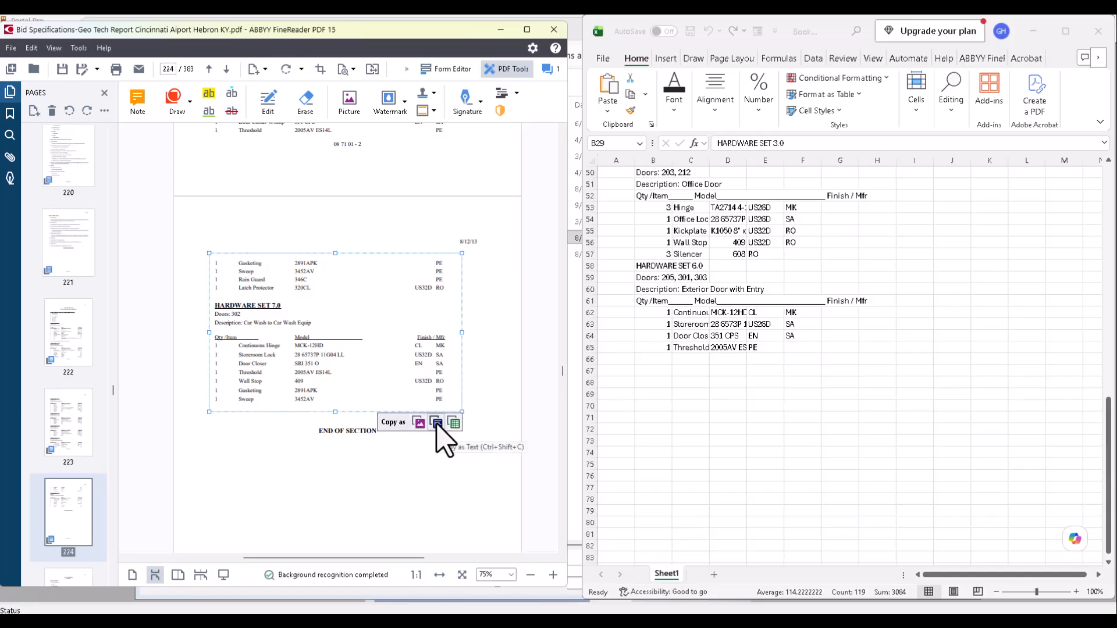
pyautogui.click(437, 420)
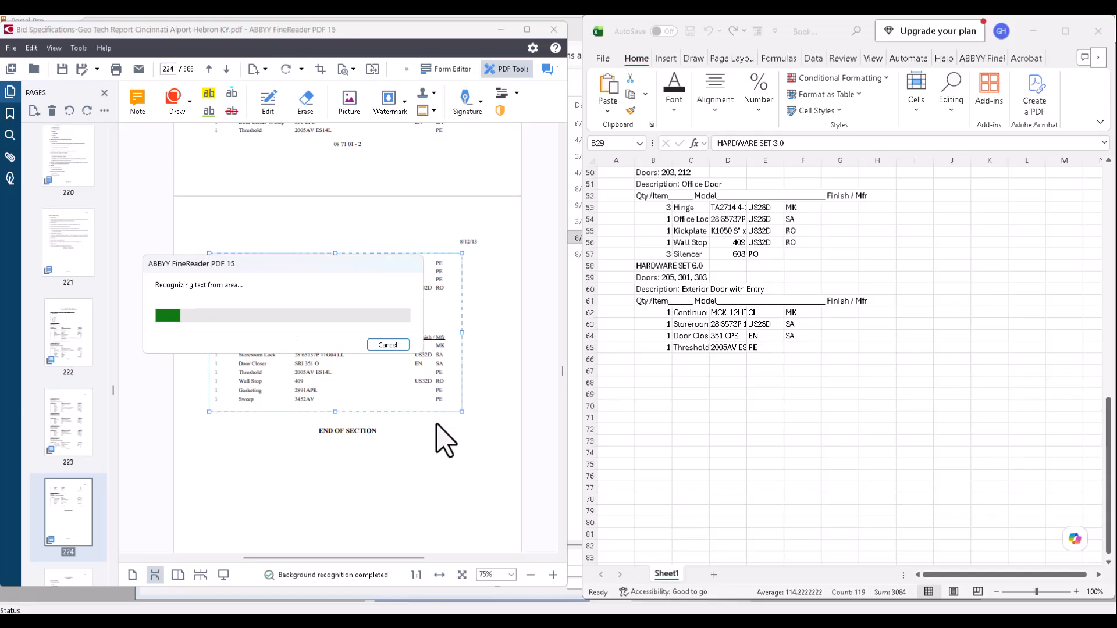
# Paste the copied hardware items at cell B66 below the existing data, matching the destination formatting, and look over the pasted sheet.
pyautogui.click(645, 360)
pyautogui.rightClick(651, 361)
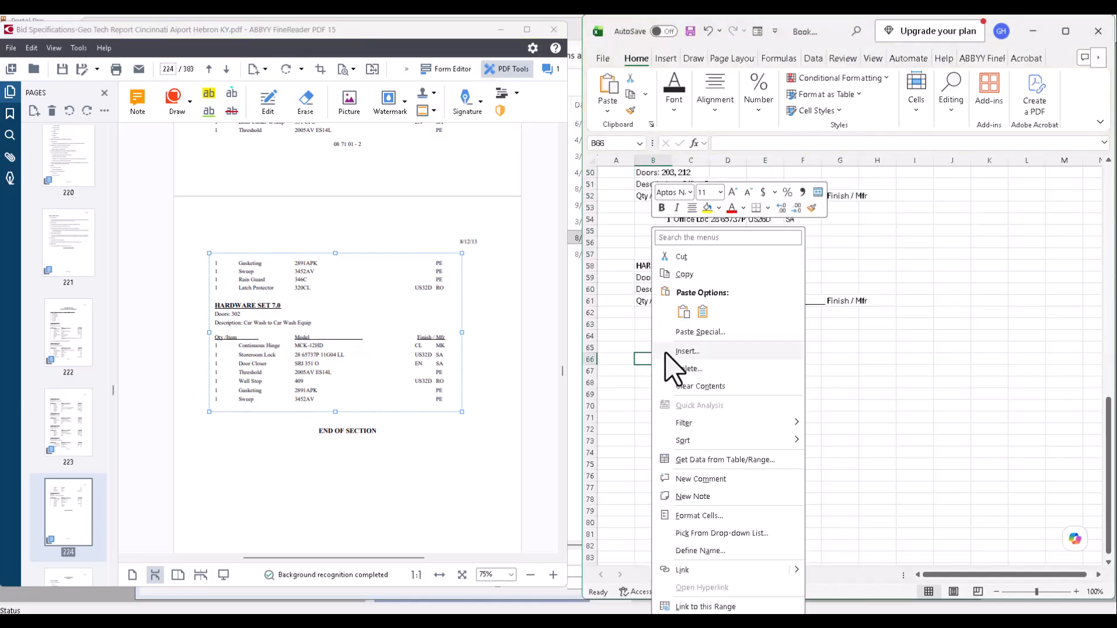
pyautogui.click(702, 314)
pyautogui.click(989, 336)
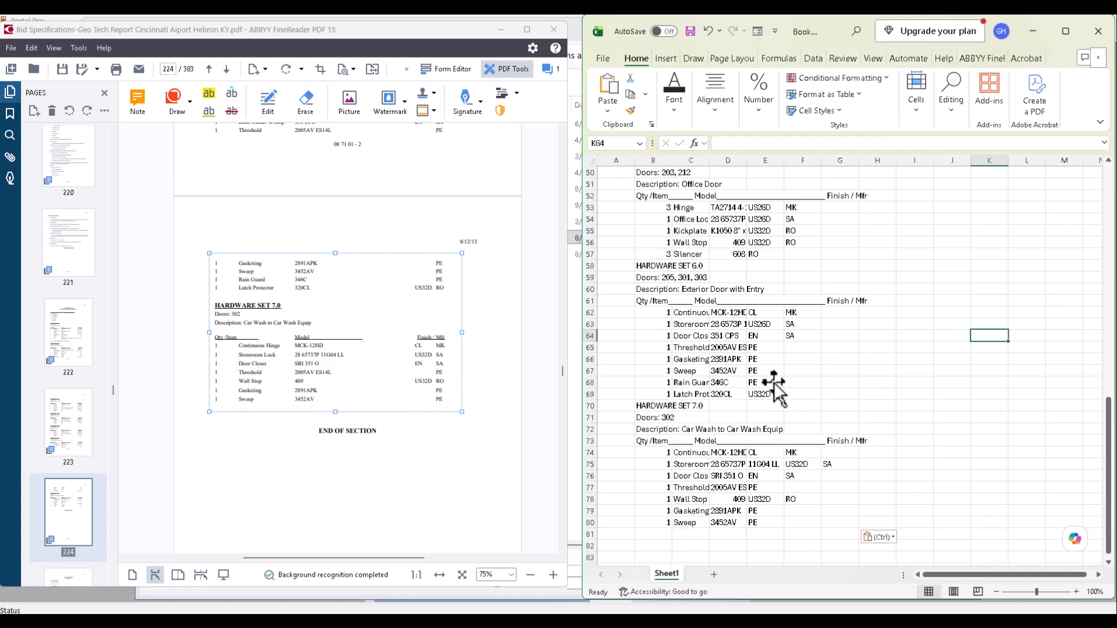
pyautogui.scroll(6, 776, 387)
pyautogui.scroll(10, 800, 352)
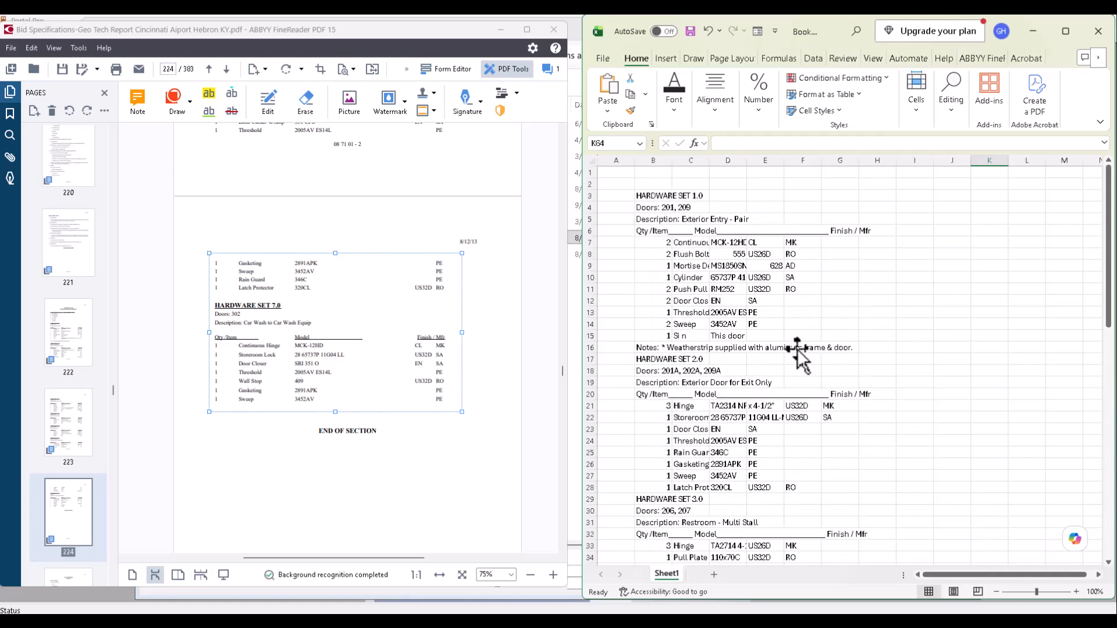
# Minimize the PDF and file browser windows, and reposition and widen the Excel window to show more columns.
pyautogui.click(499, 29)
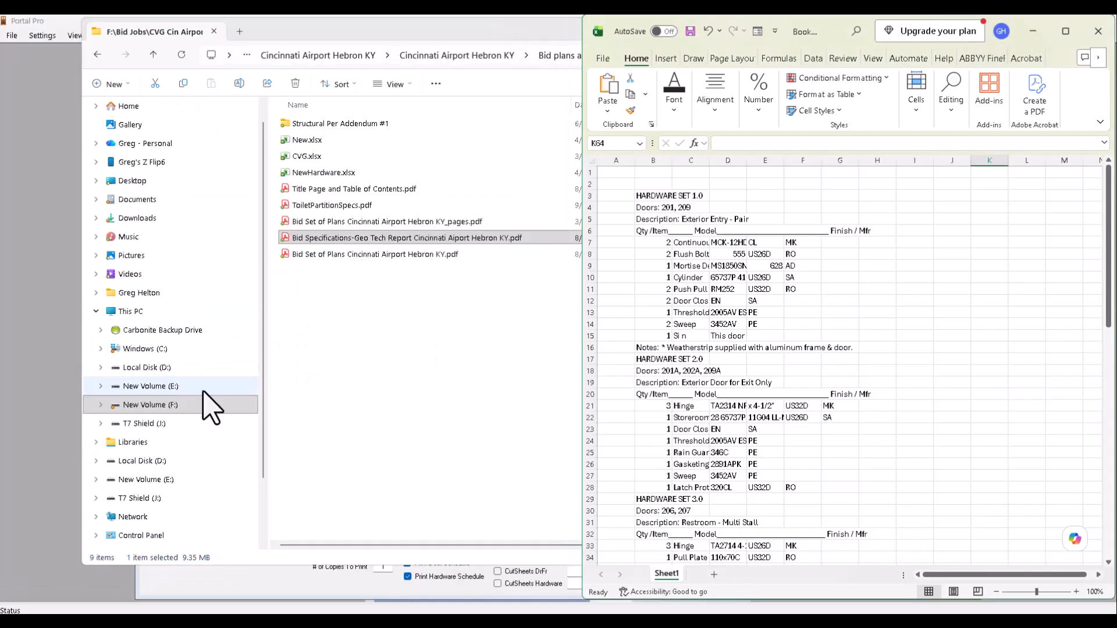
pyautogui.click(527, 30)
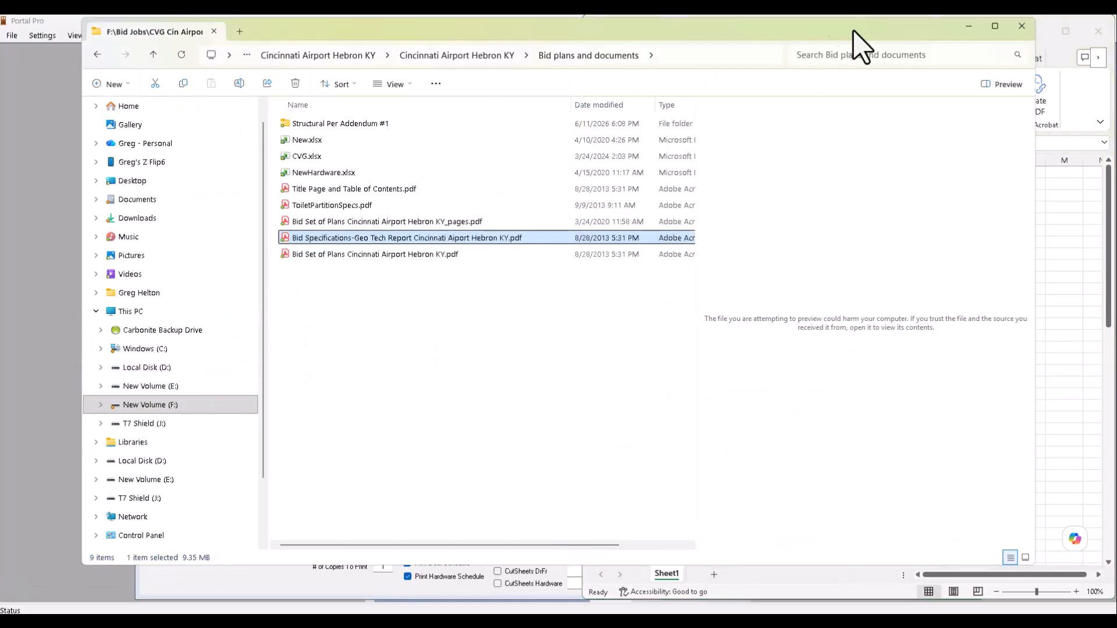
pyautogui.click(966, 30)
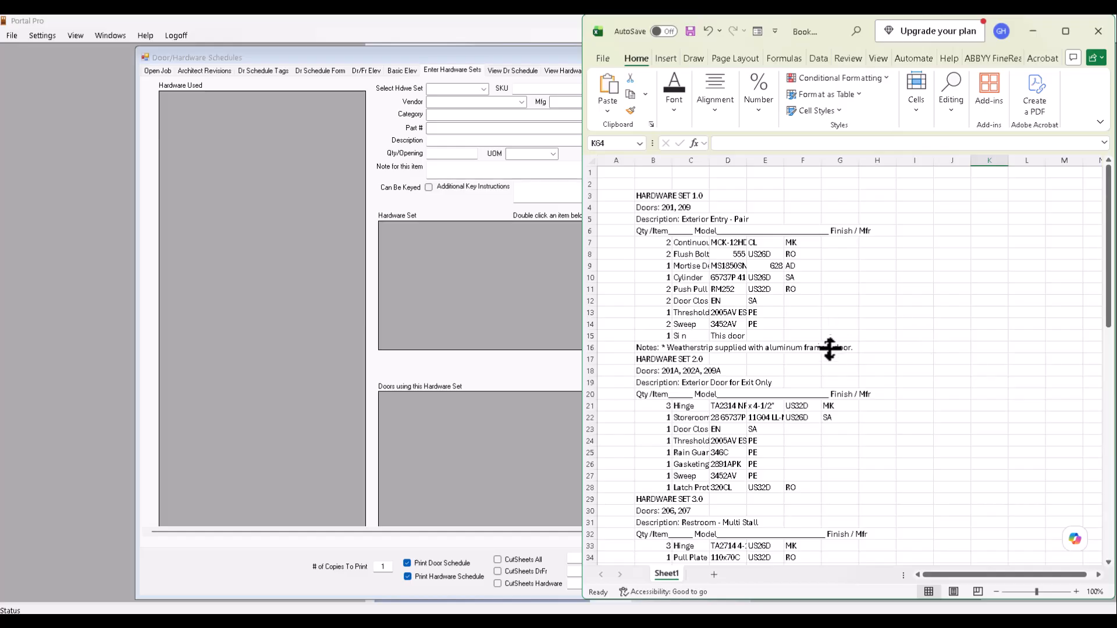
pyautogui.moveTo(834, 35); pyautogui.dragTo(331, 40)
pyautogui.moveTo(609, 110); pyautogui.dragTo(987, 145)
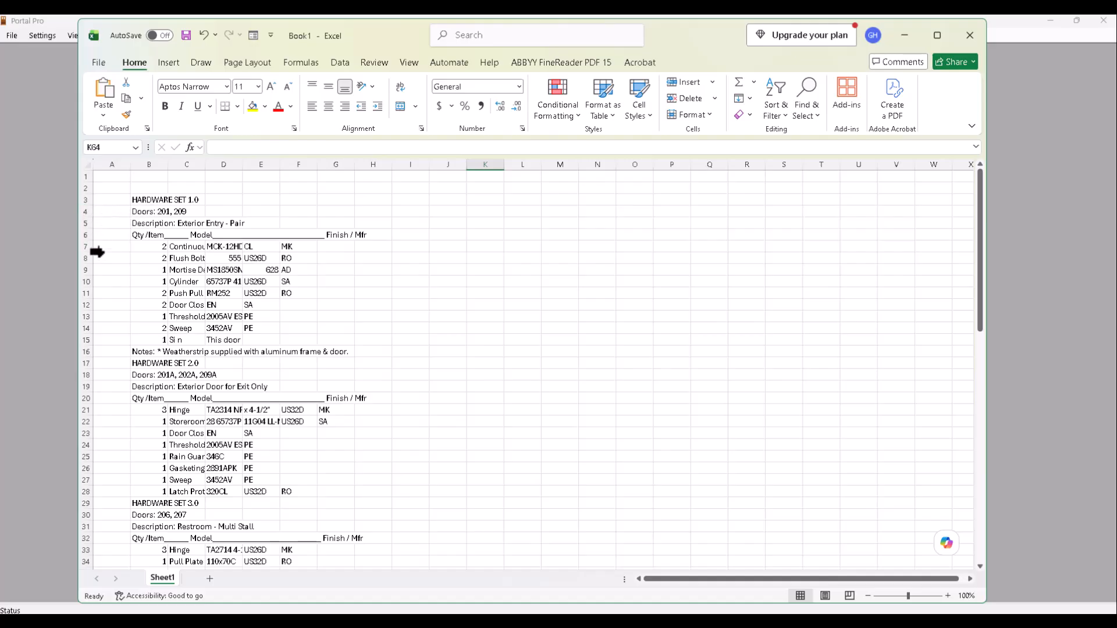
# Delete rows 4 through 6, holding the doors, description and column heading lines of Hardware Set 1.0.
pyautogui.click(85, 212)
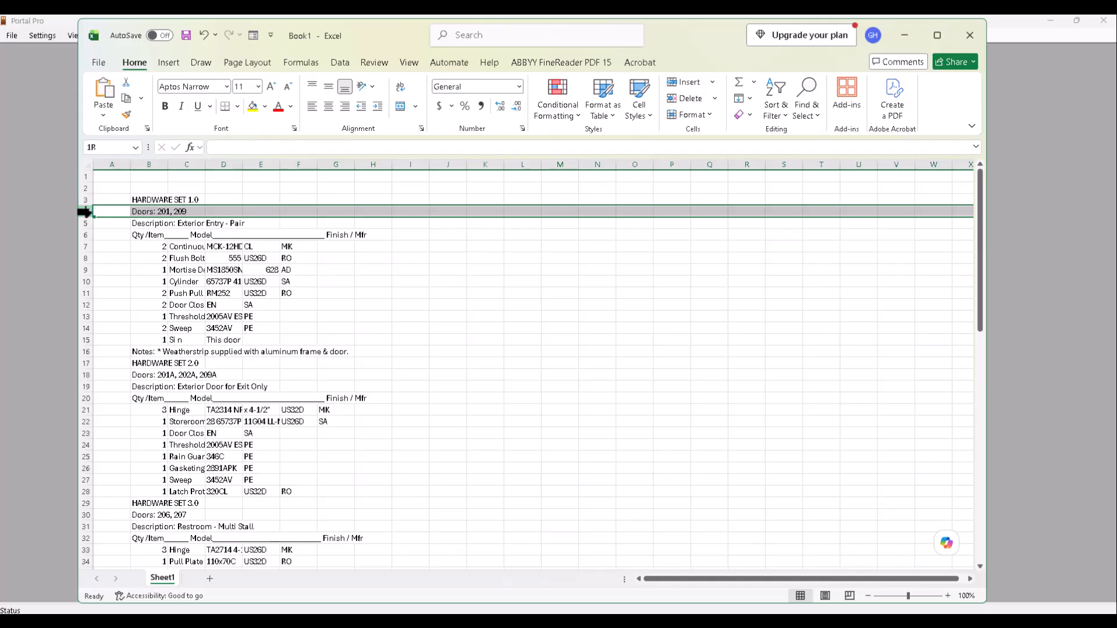
pyautogui.moveTo(85, 212); pyautogui.dragTo(82, 233)
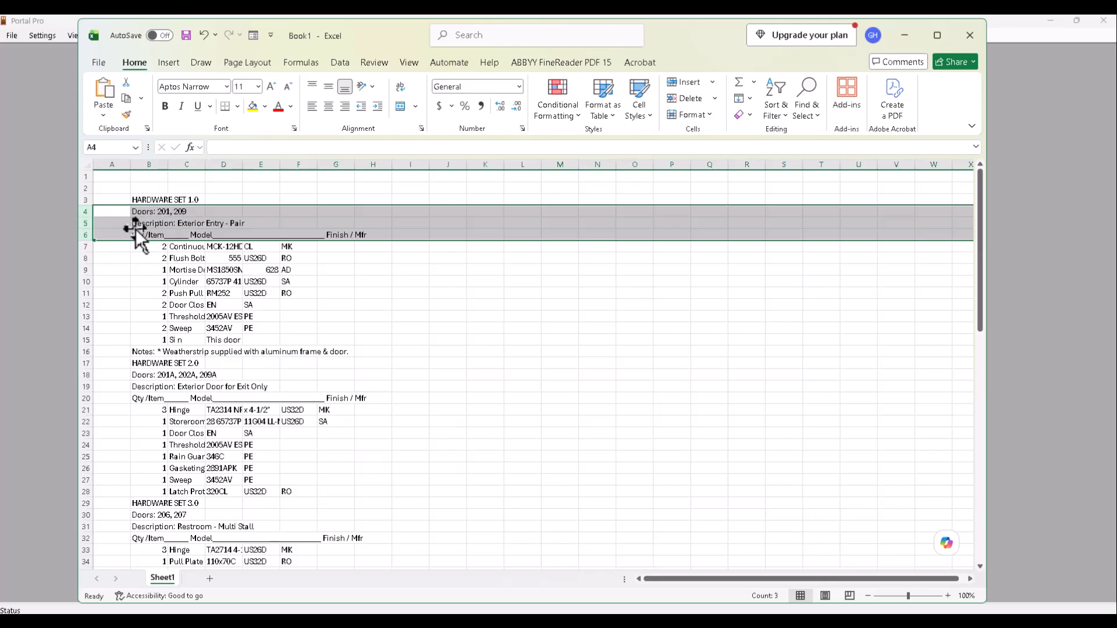
pyautogui.rightClick(84, 228)
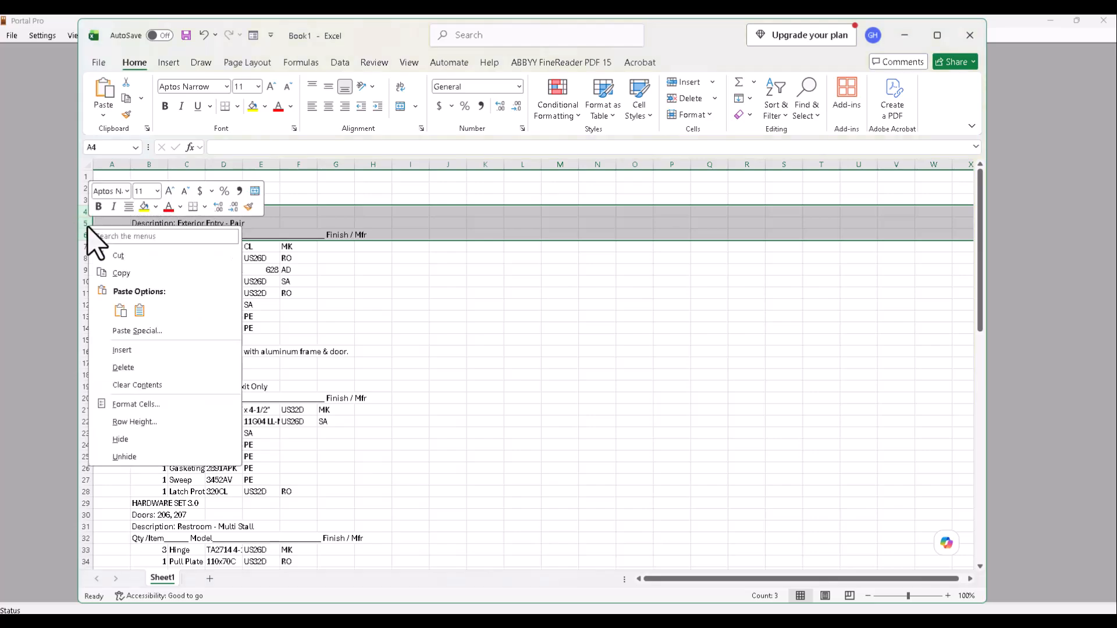
pyautogui.click(124, 368)
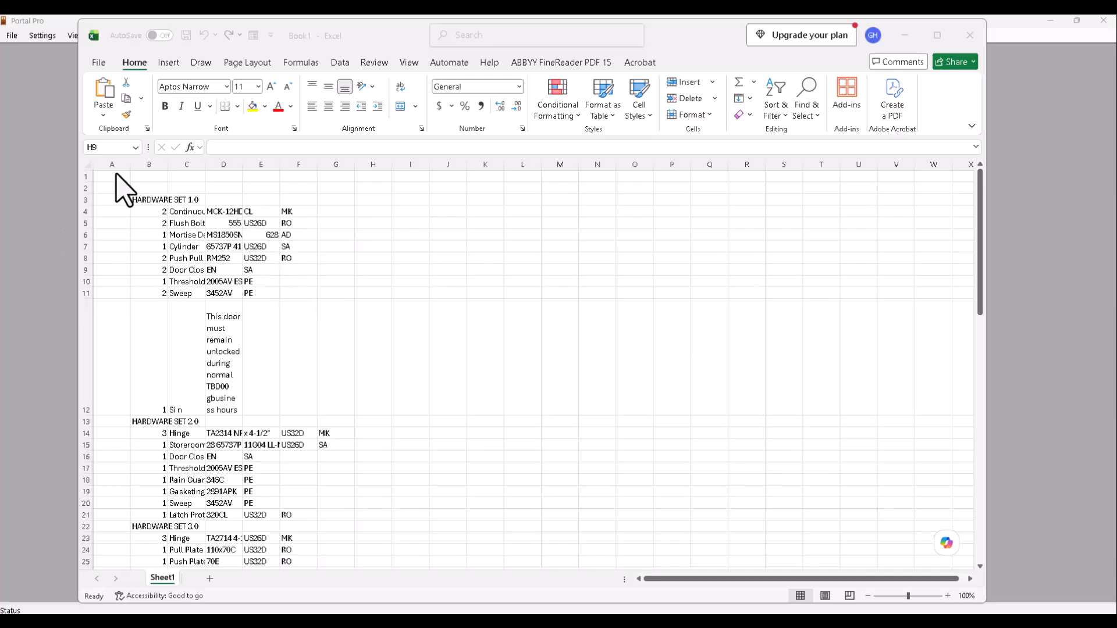
# Select the entire sheet and autofit all column widths to their contents.
pyautogui.click(86, 165)
pyautogui.click(87, 165)
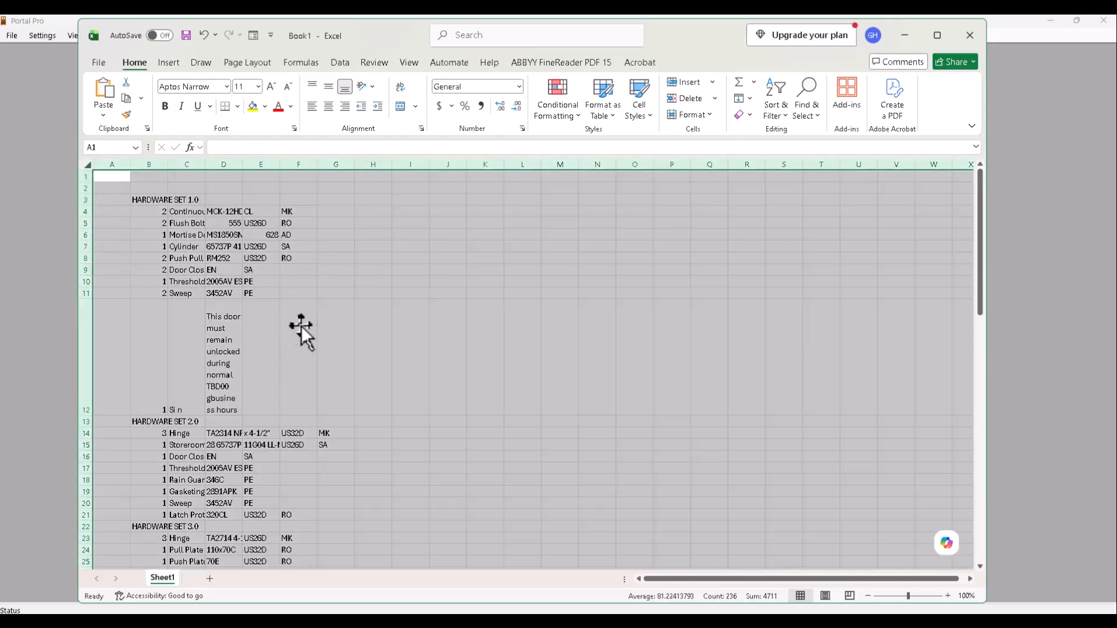
pyautogui.doubleClick(130, 165)
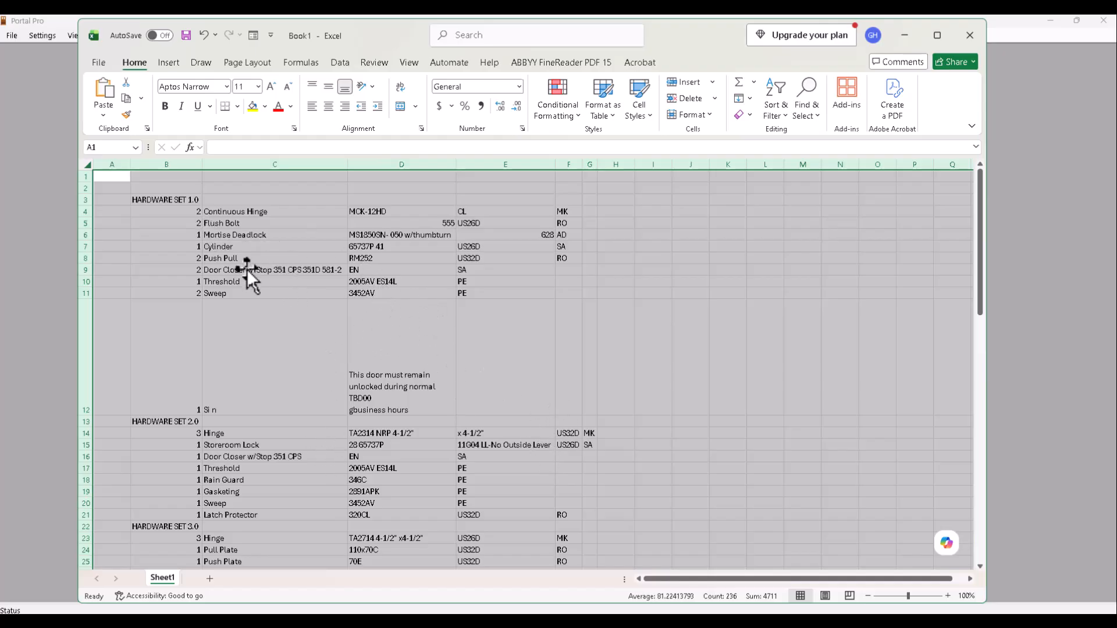
pyautogui.click(145, 295)
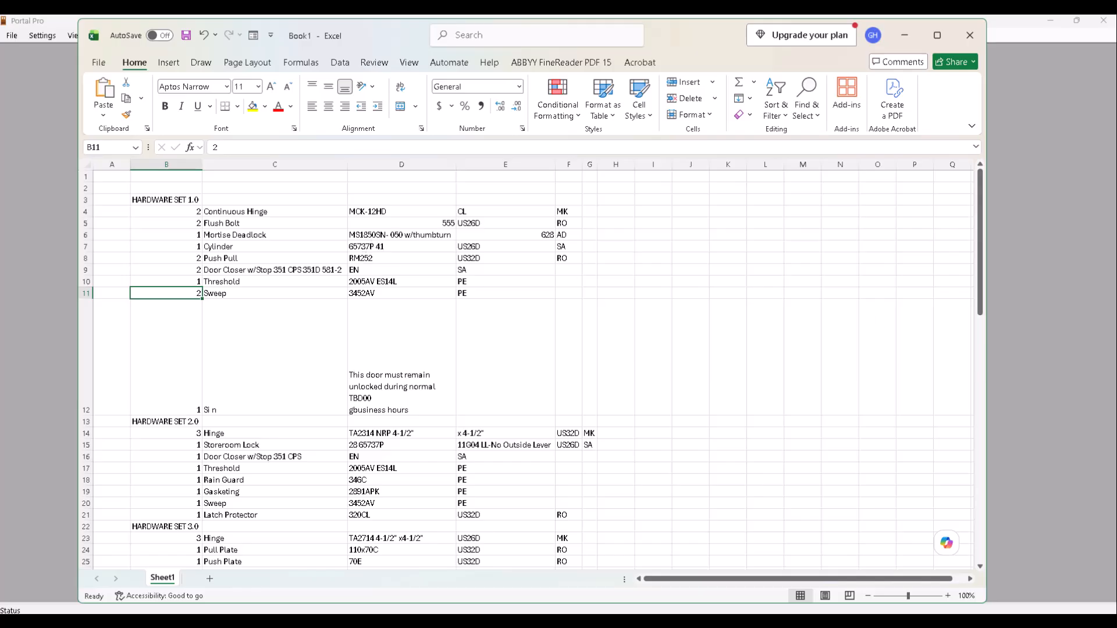
# Check the hardware set numbers in the plans PDF's door schedule and in Portal Pro's door schedule form.
pyautogui.moveTo(1116, 82); pyautogui.dragTo(792, 32)
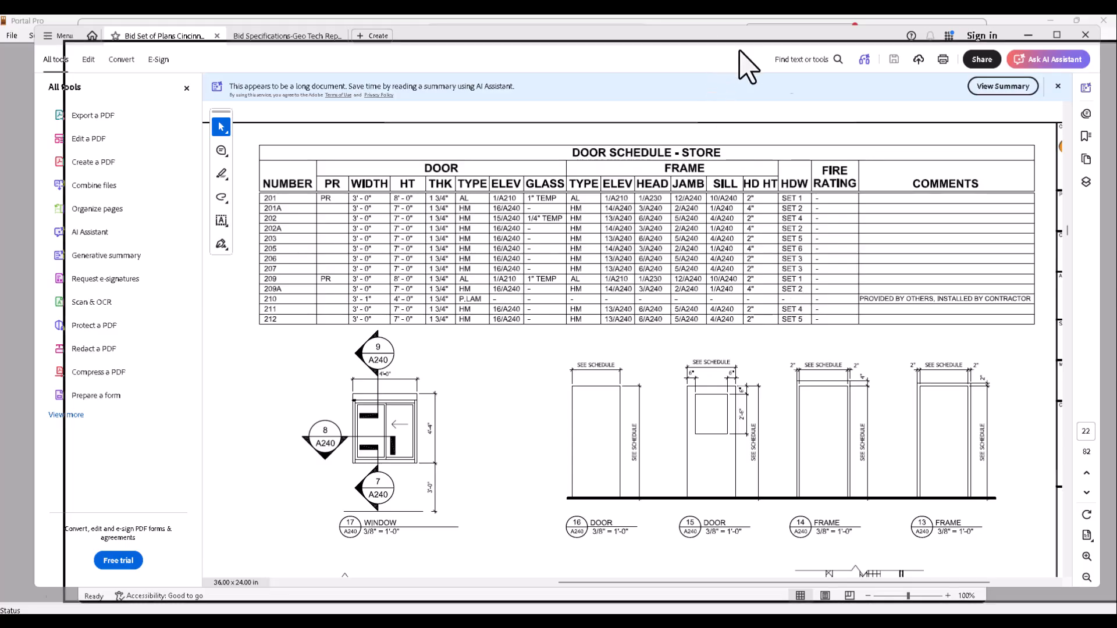
pyautogui.click(350, 621)
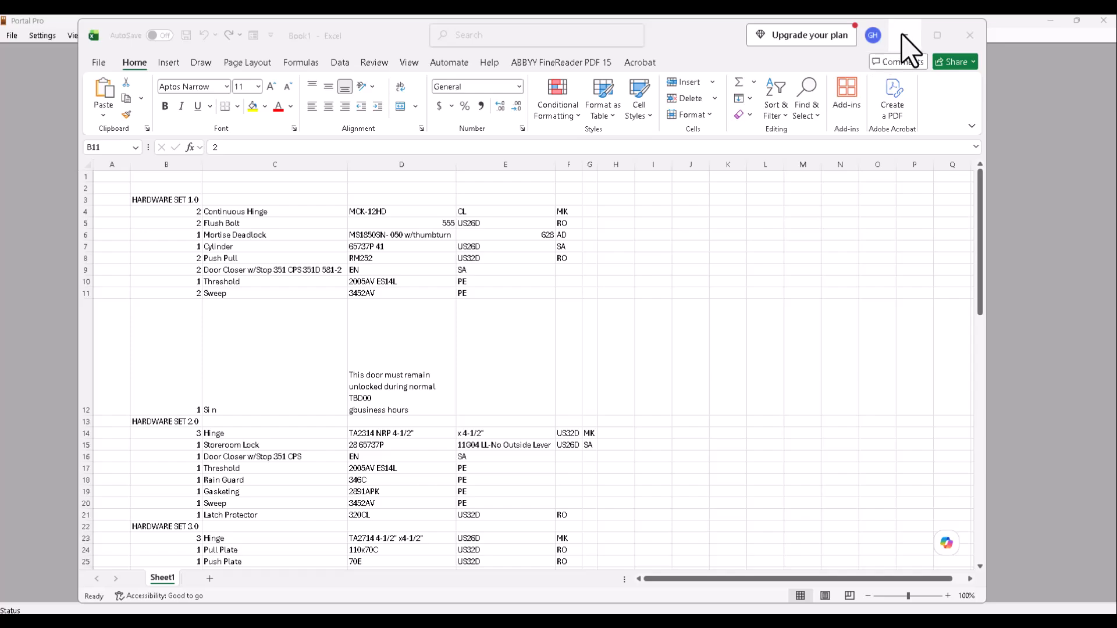
pyautogui.moveTo(659, 36); pyautogui.dragTo(1116, 75)
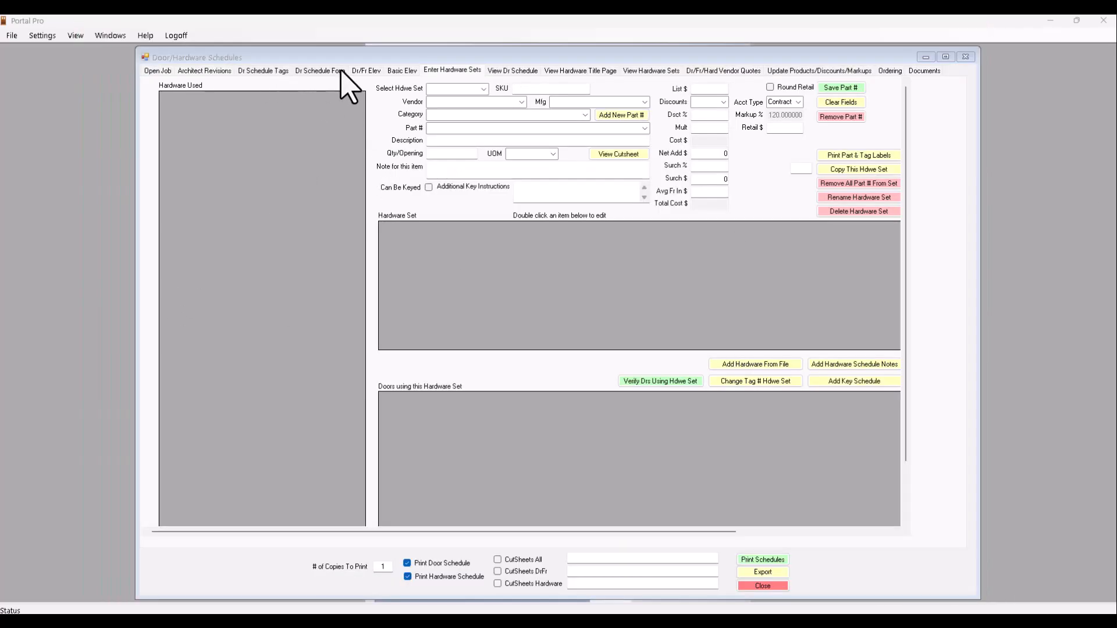
pyautogui.click(308, 73)
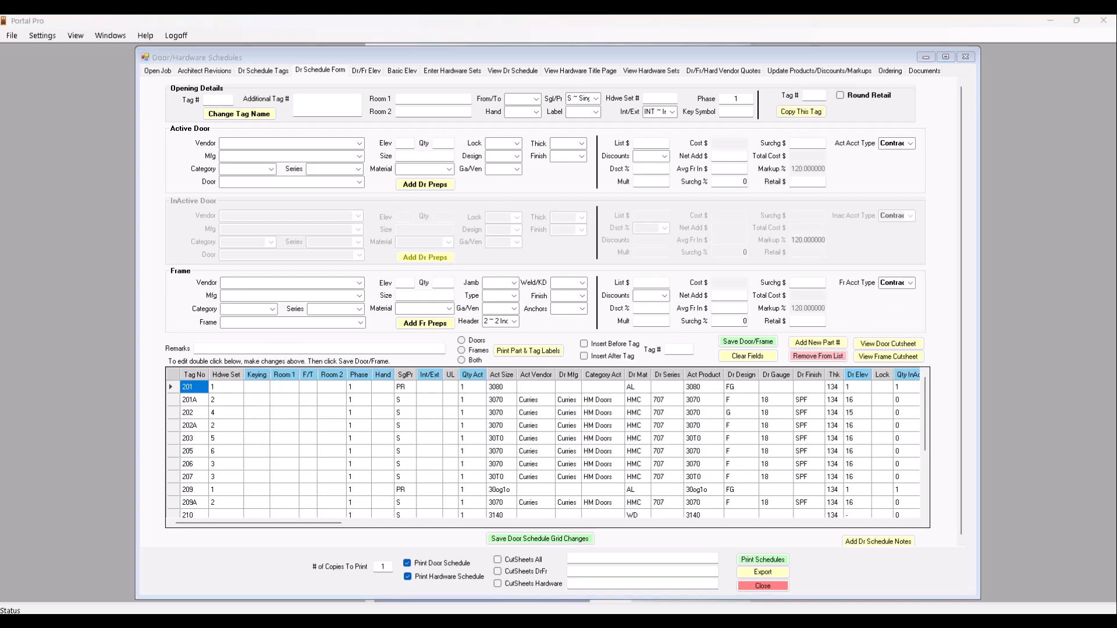
# Back in the Excel sheet, enter set number 1 in cells A4 through A12 beside every Hardware Set 1.0 item.
pyautogui.moveTo(1116, 125); pyautogui.dragTo(681, 56)
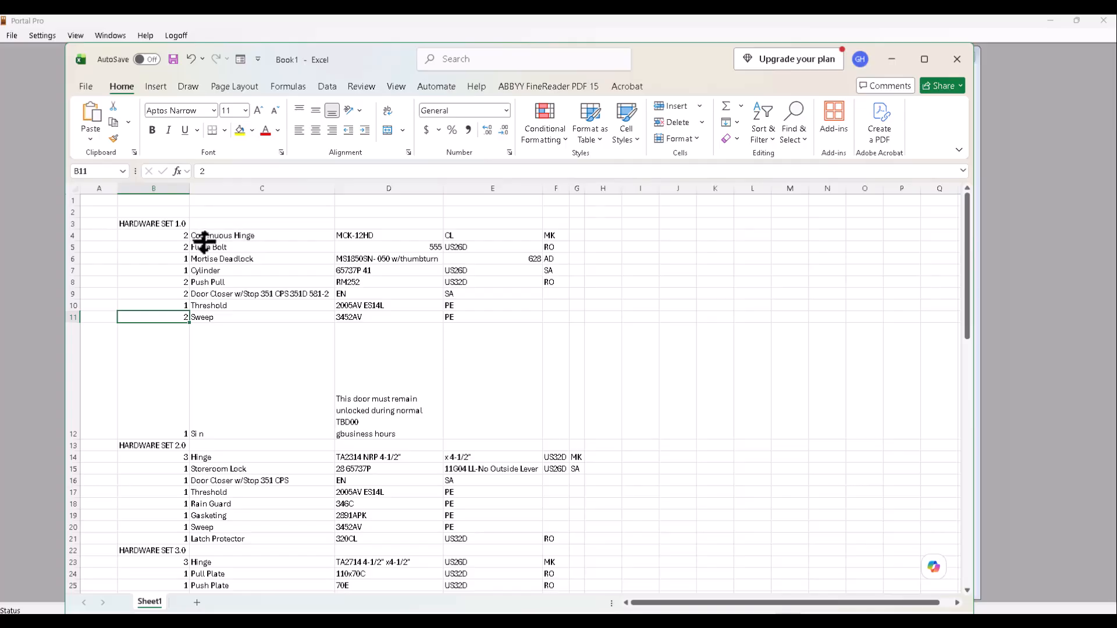
pyautogui.click(96, 233)
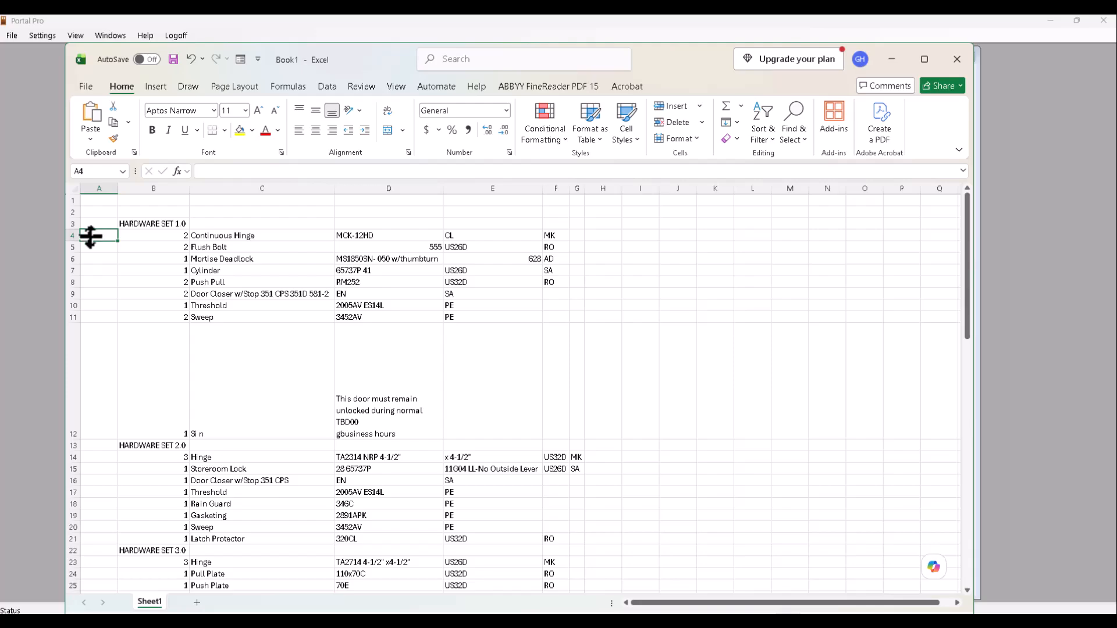
pyautogui.write('1')
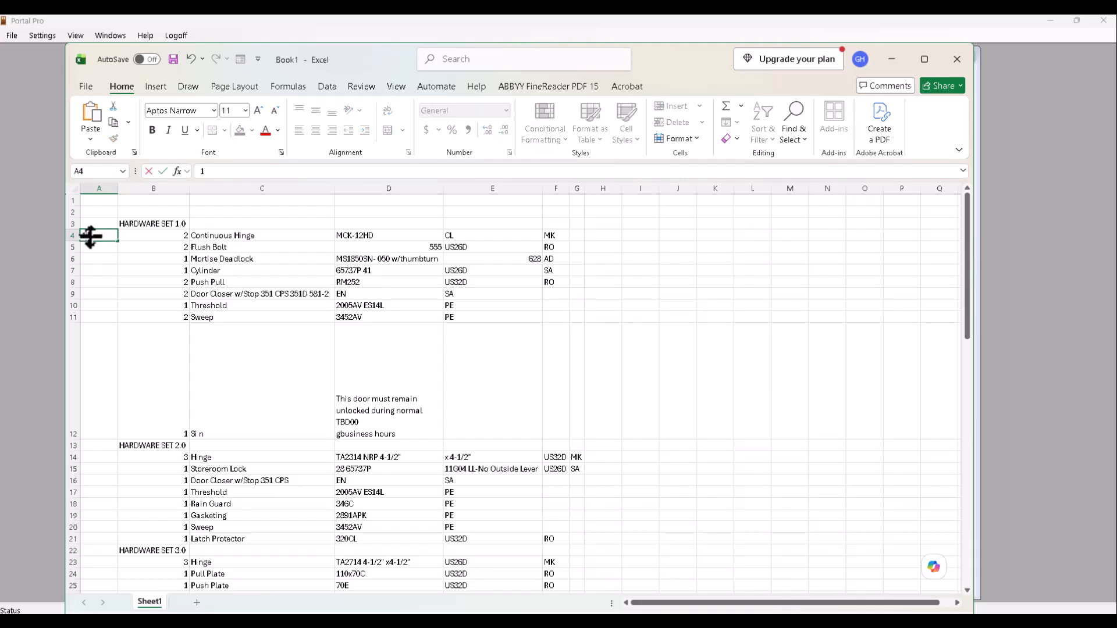
pyautogui.press('Return')
pyautogui.write('1')
pyautogui.press('Return')
pyautogui.write('1')
pyautogui.press('Return')
pyautogui.write('1')
pyautogui.press('Return')
pyautogui.write('1')
pyautogui.press('Return')
pyautogui.write('1')
pyautogui.press('Return')
pyautogui.write('1')
pyautogui.press('Return')
pyautogui.press('Return')
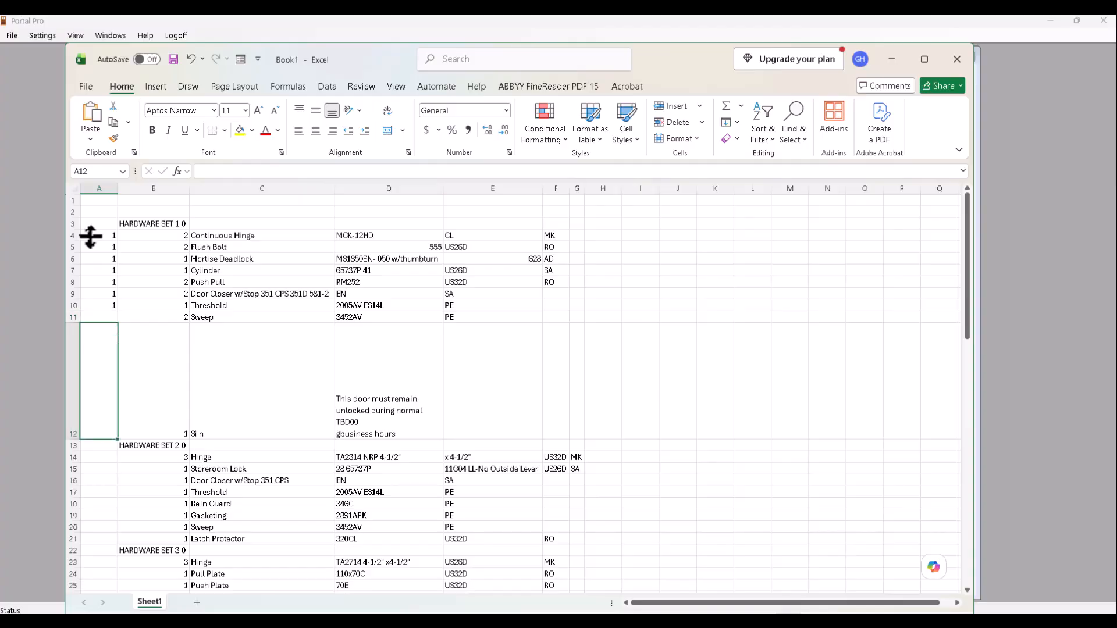
pyautogui.press('Up')
pyautogui.write('1')
pyautogui.press('Return')
pyautogui.write('1')
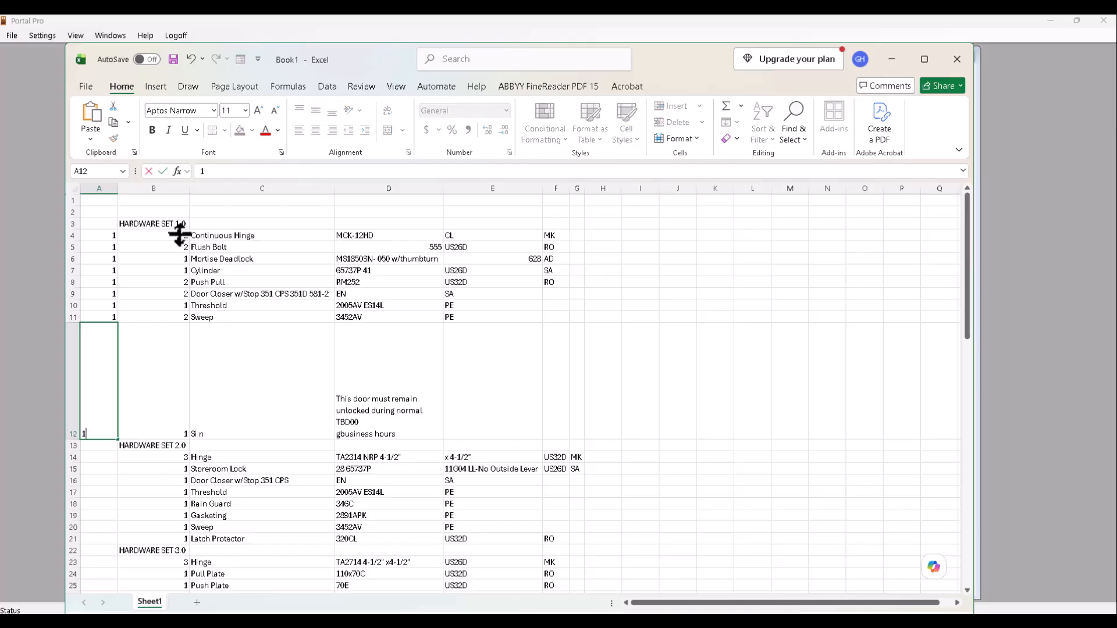
pyautogui.press('Return')
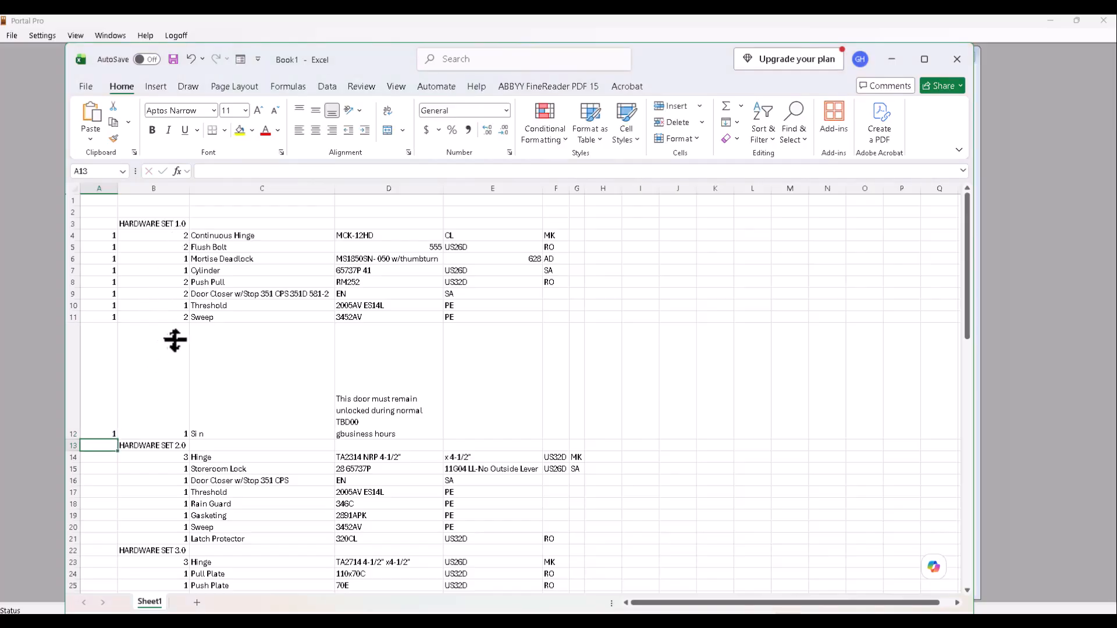
# Enter set number 2 in cells A14 through A21 beside every Hardware Set 2.0 item.
pyautogui.scroll(-3, 191, 349)
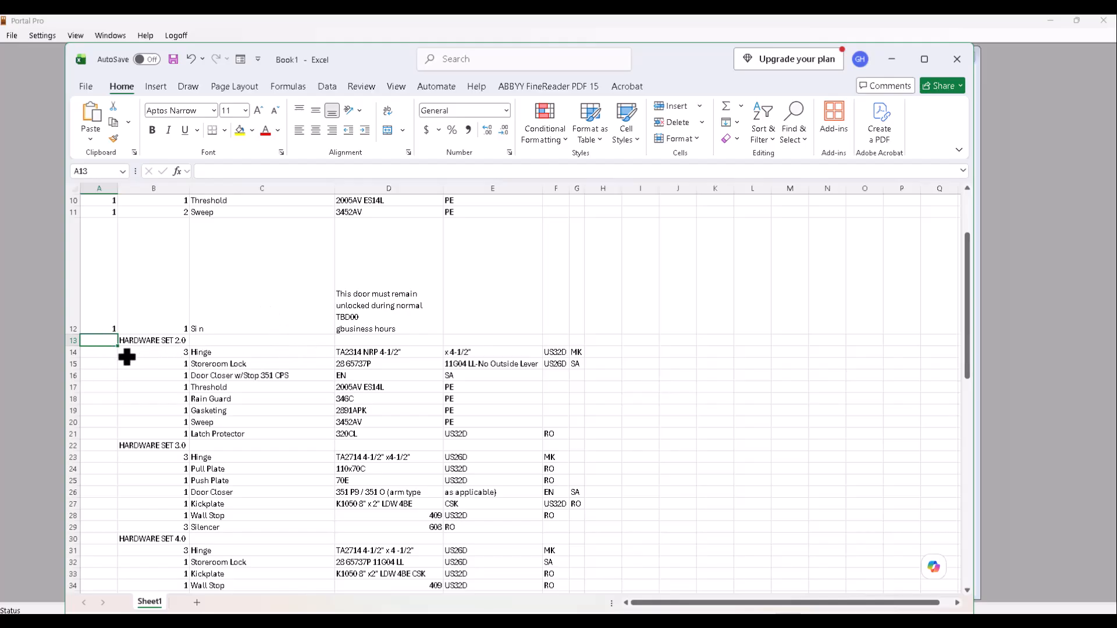
pyautogui.click(99, 353)
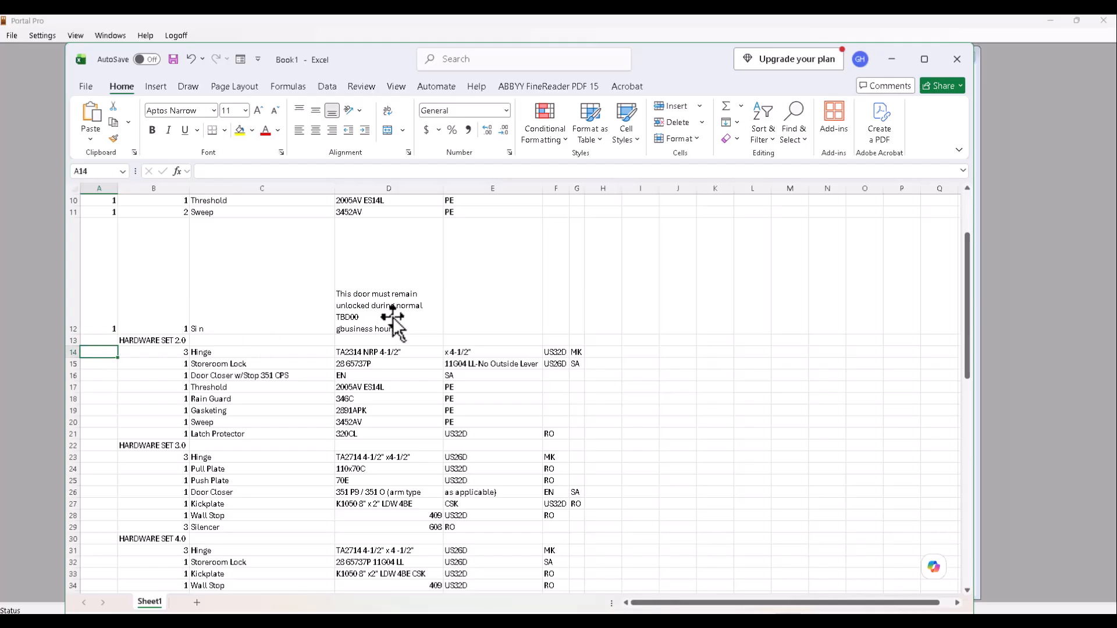
pyautogui.write('2')
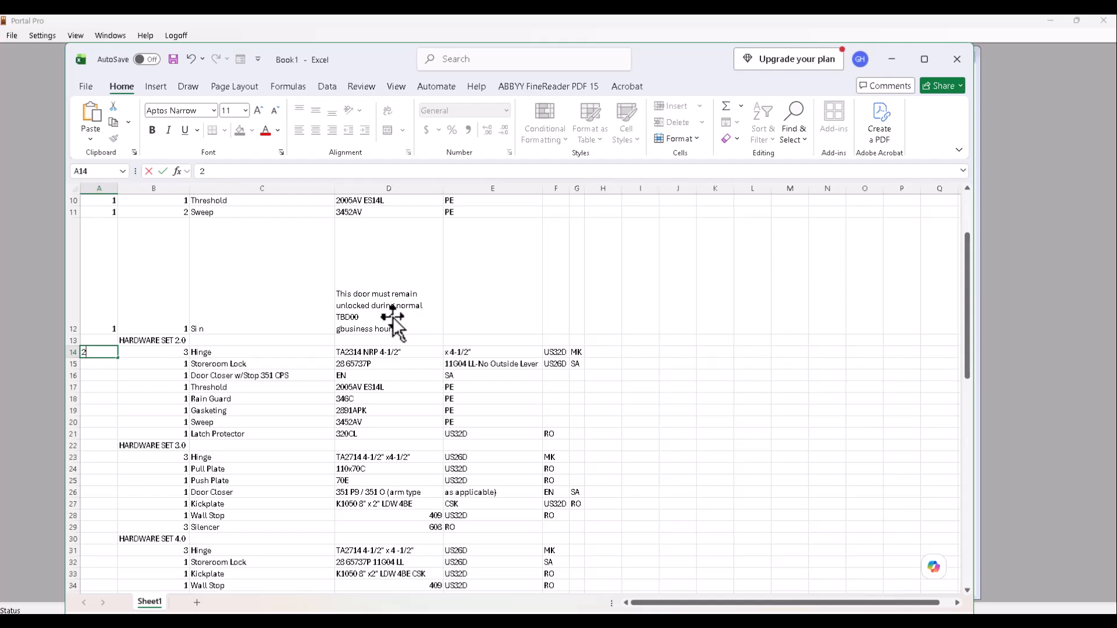
pyautogui.press('Return')
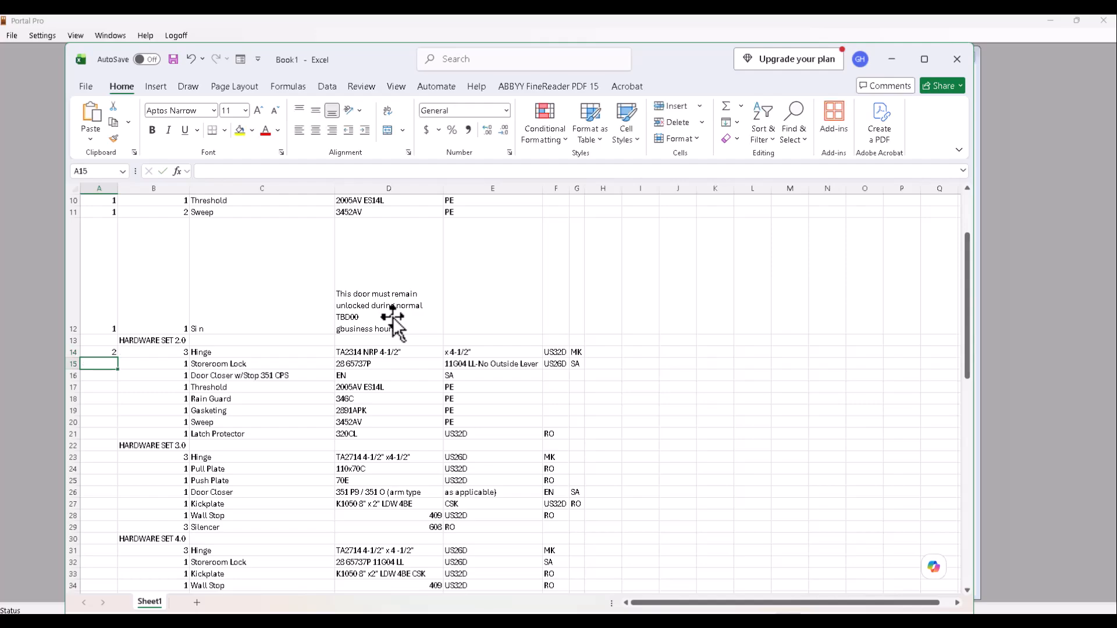
pyautogui.press('Up')
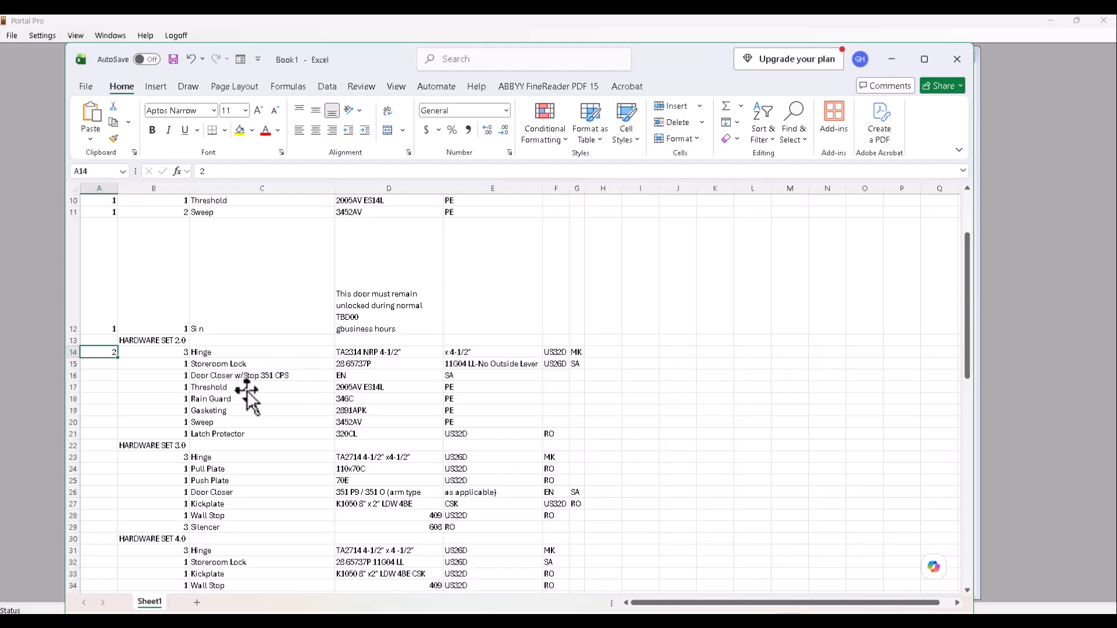
pyautogui.hotkey('ctrl', 'c')
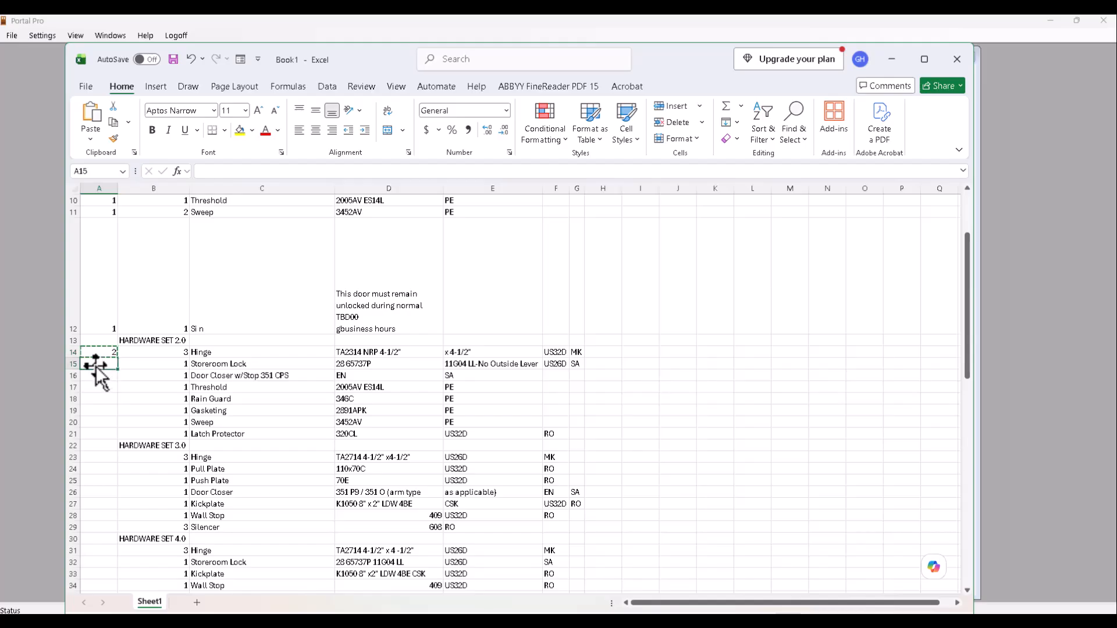
pyautogui.moveTo(95, 367); pyautogui.dragTo(96, 432)
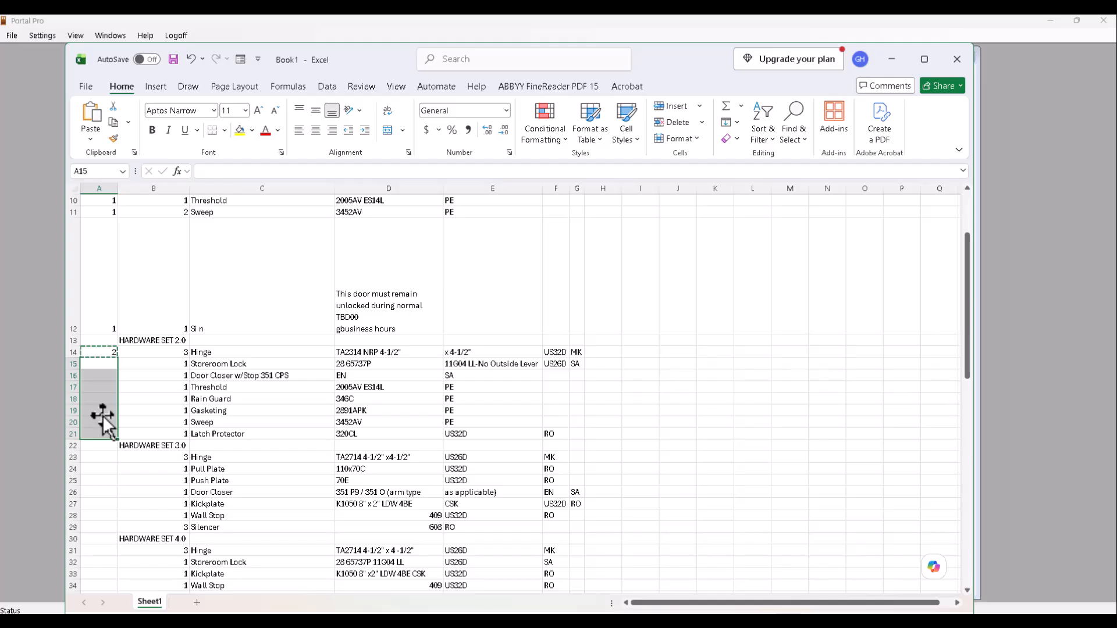
pyautogui.hotkey('ctrl', 'v')
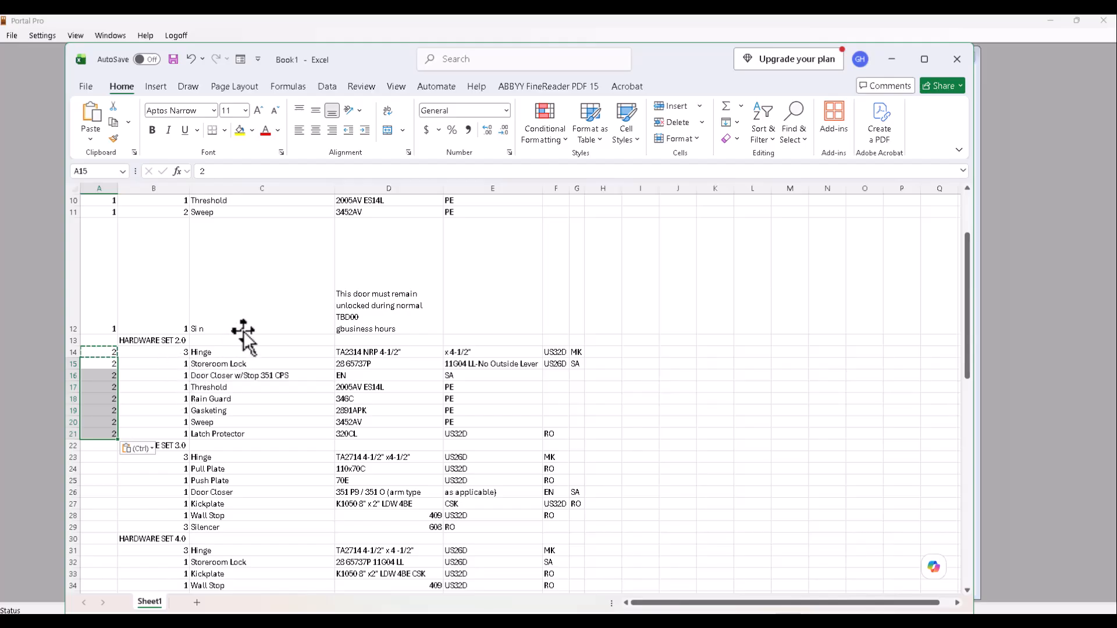
# Delete the HARDWARE SET 1.0 heading row and the blank row 2 above it.
pyautogui.scroll(3, 215, 282)
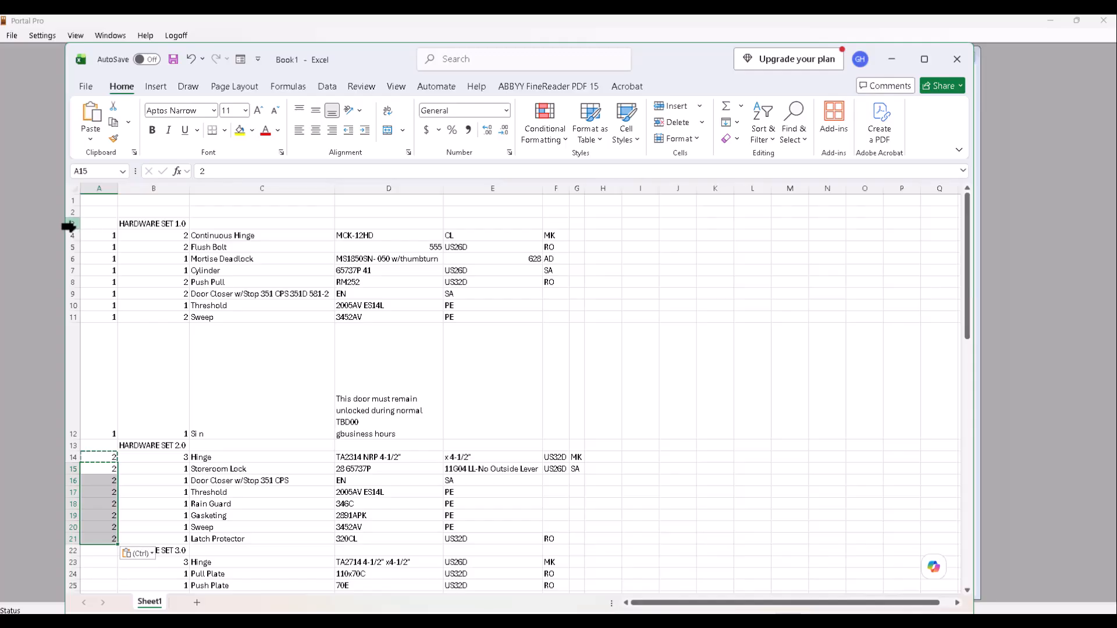
pyautogui.click(69, 225)
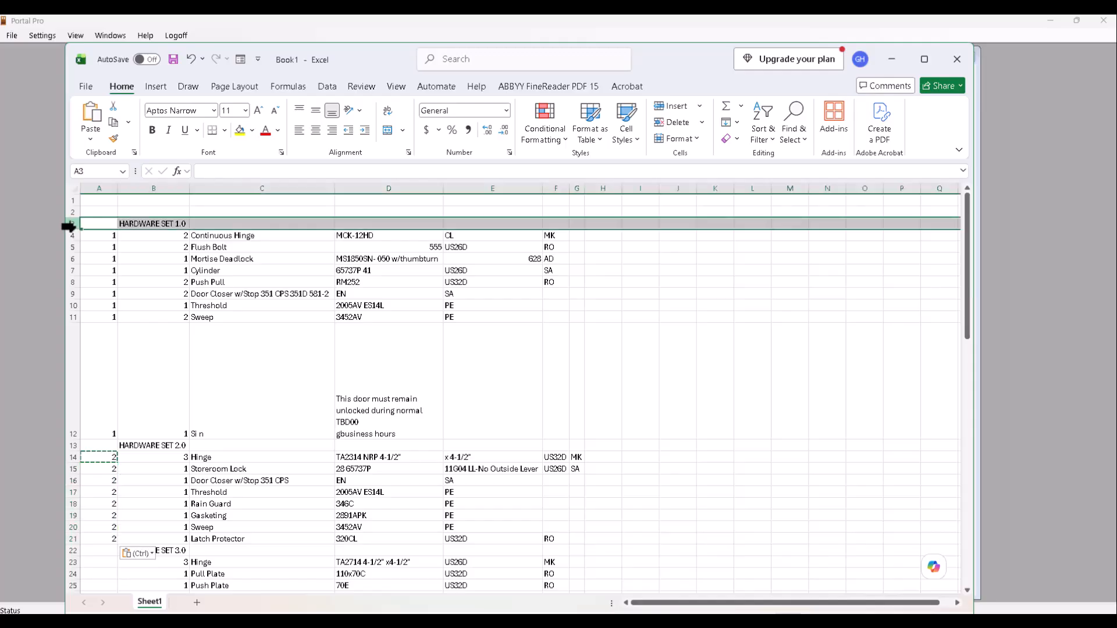
pyautogui.rightClick(69, 227)
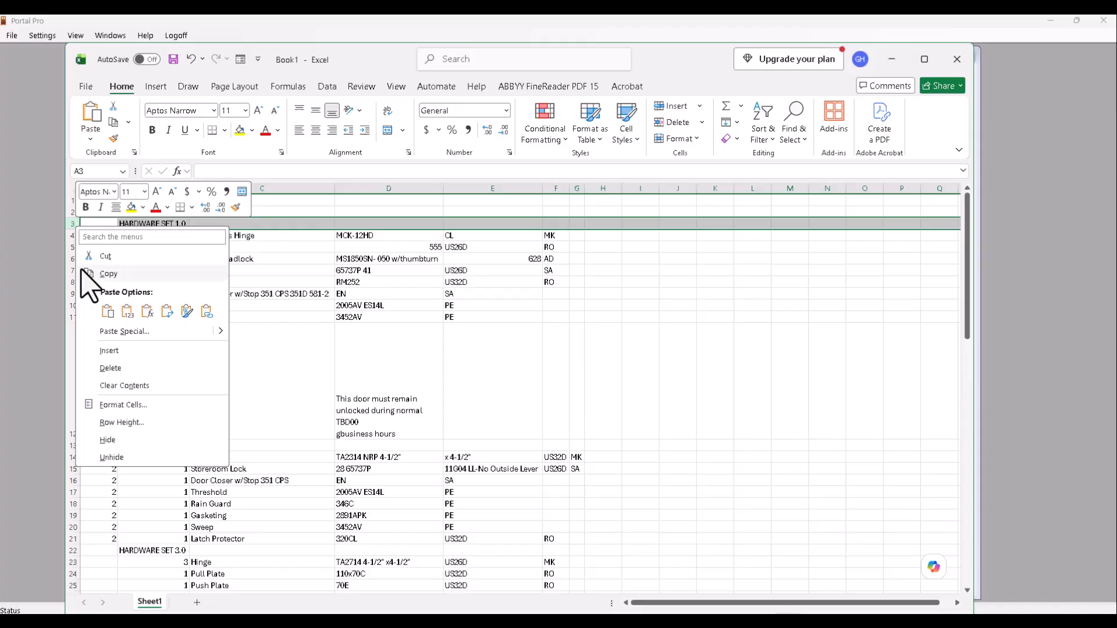
pyautogui.click(120, 367)
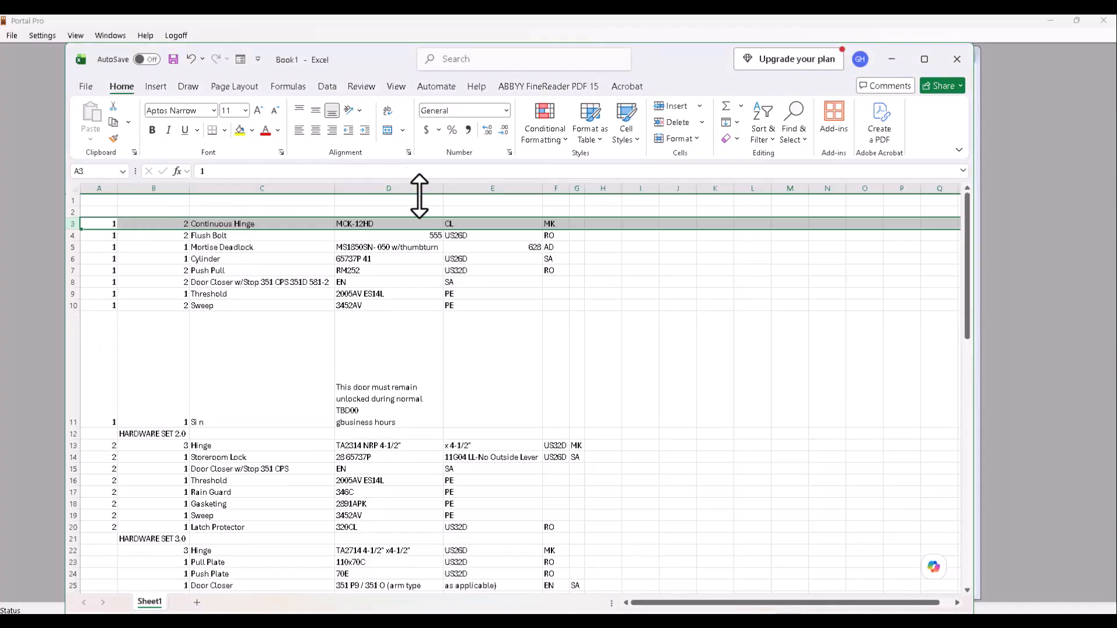
pyautogui.click(72, 213)
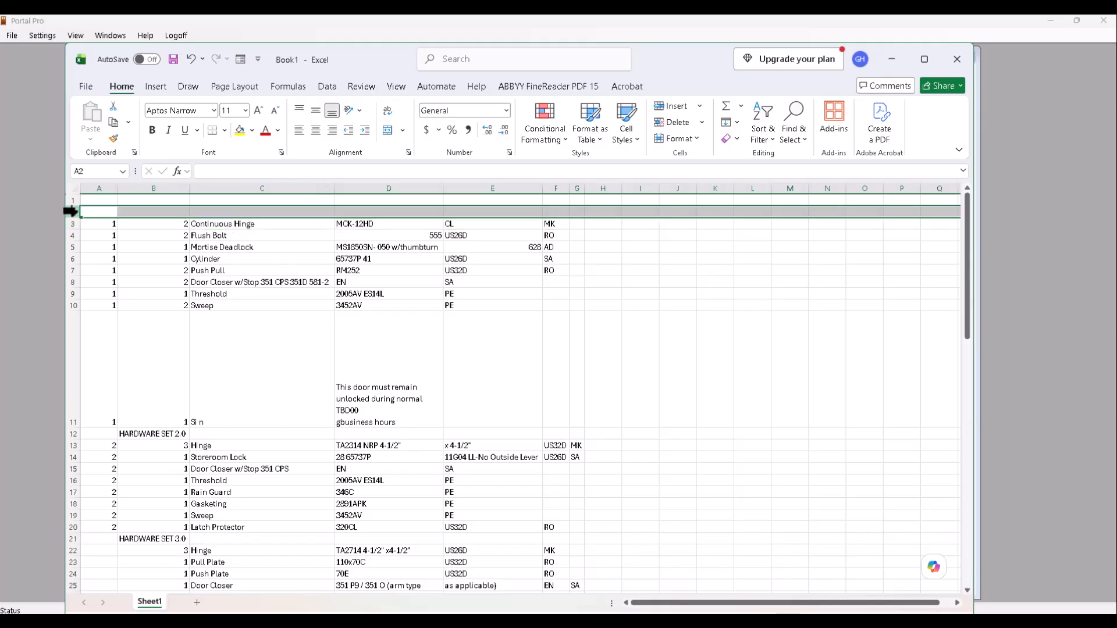
pyautogui.rightClick(70, 212)
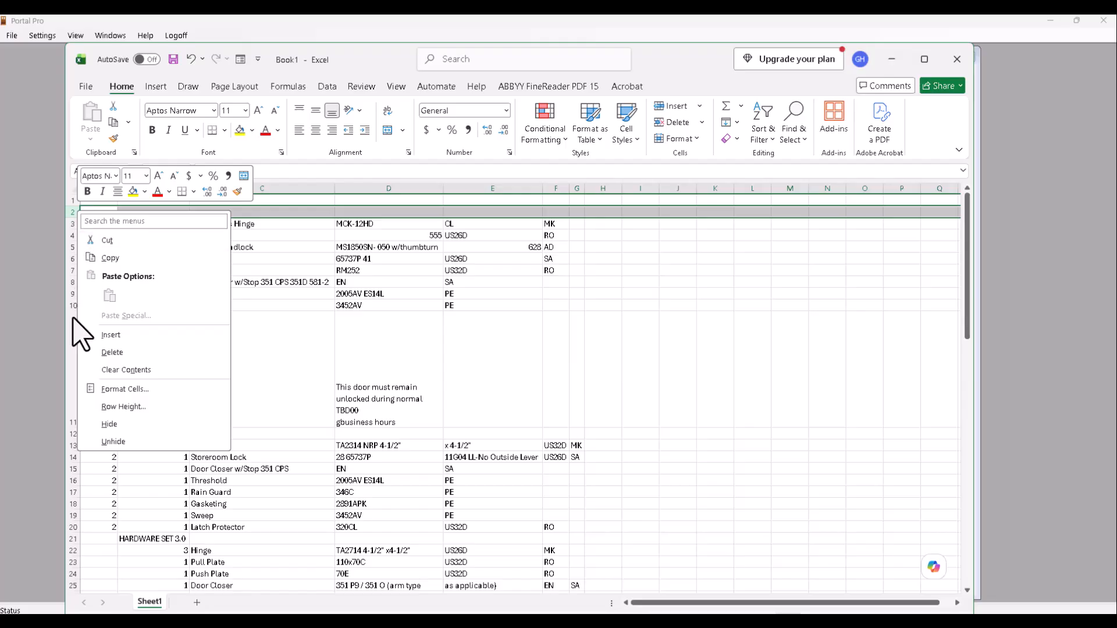
pyautogui.click(112, 353)
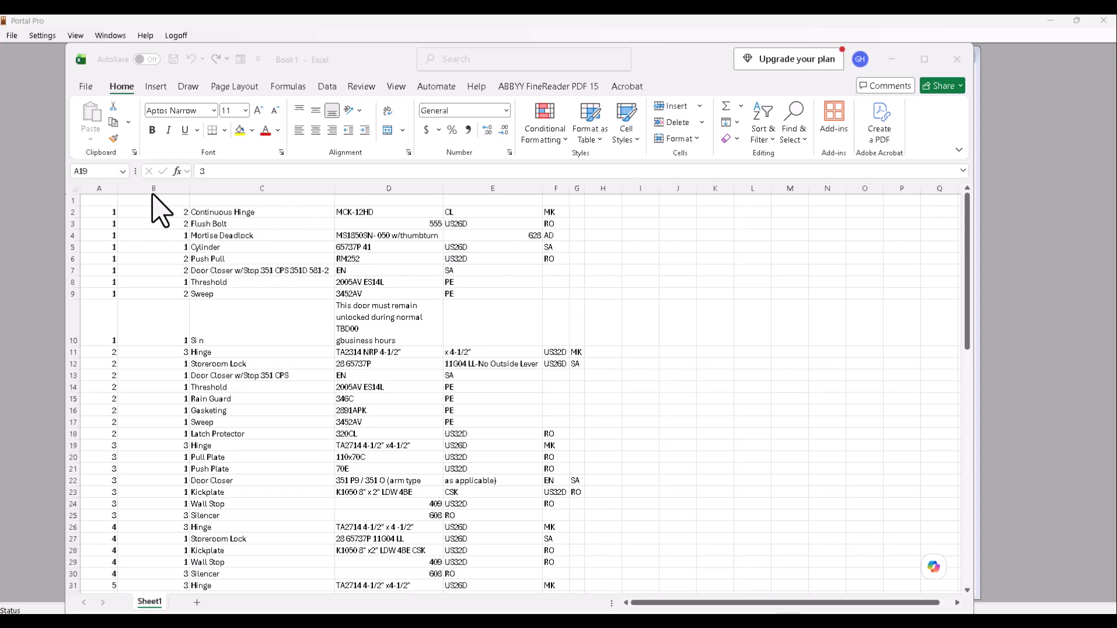
# Enter the column headings Set Num, Qty, Desc, PartNum, Finish and Mfg in cells A1 through F1.
pyautogui.click(103, 201)
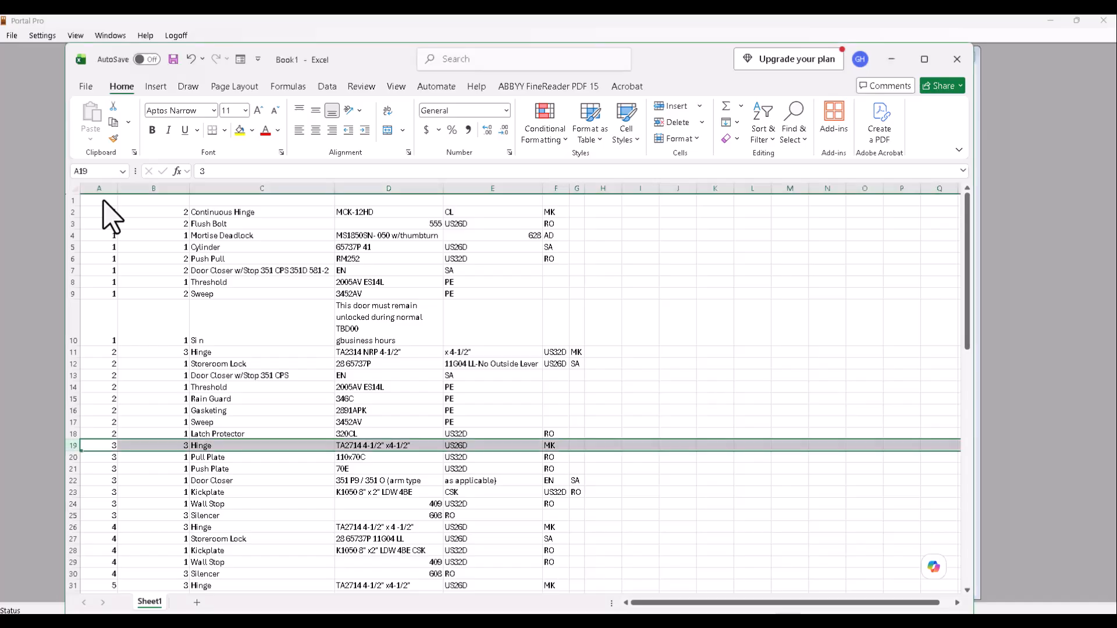
pyautogui.click(103, 201)
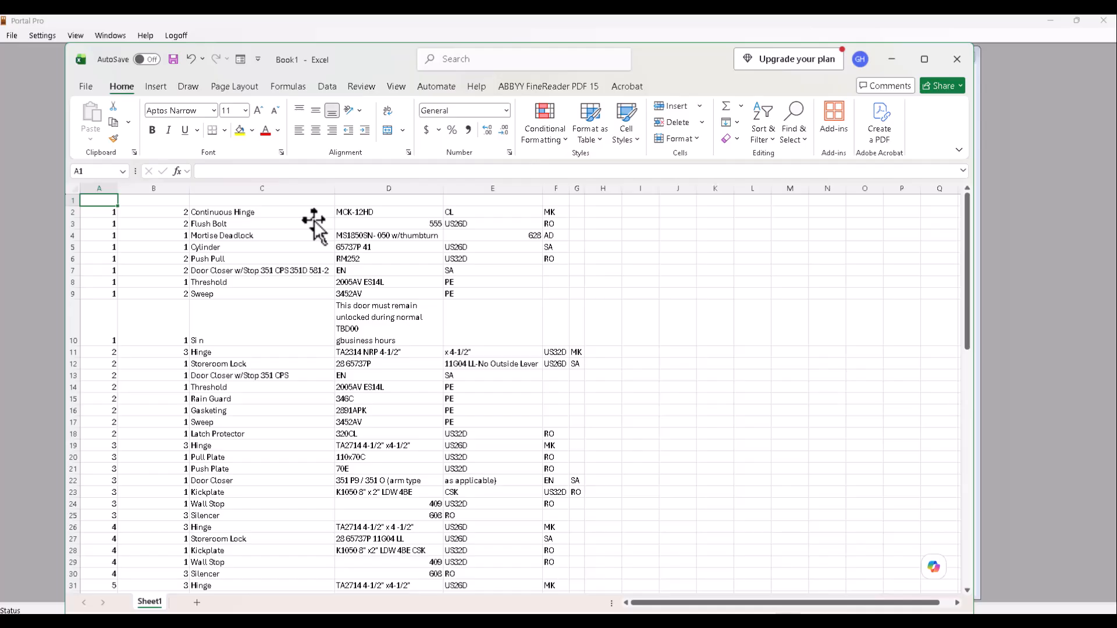
pyautogui.write('Set Num')
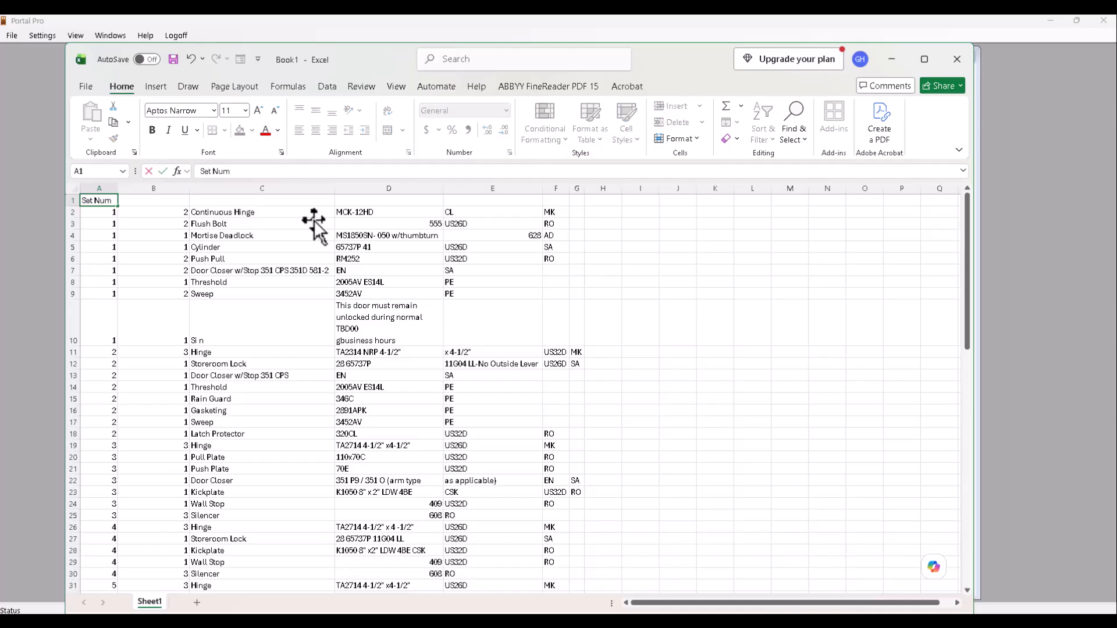
pyautogui.click(169, 201)
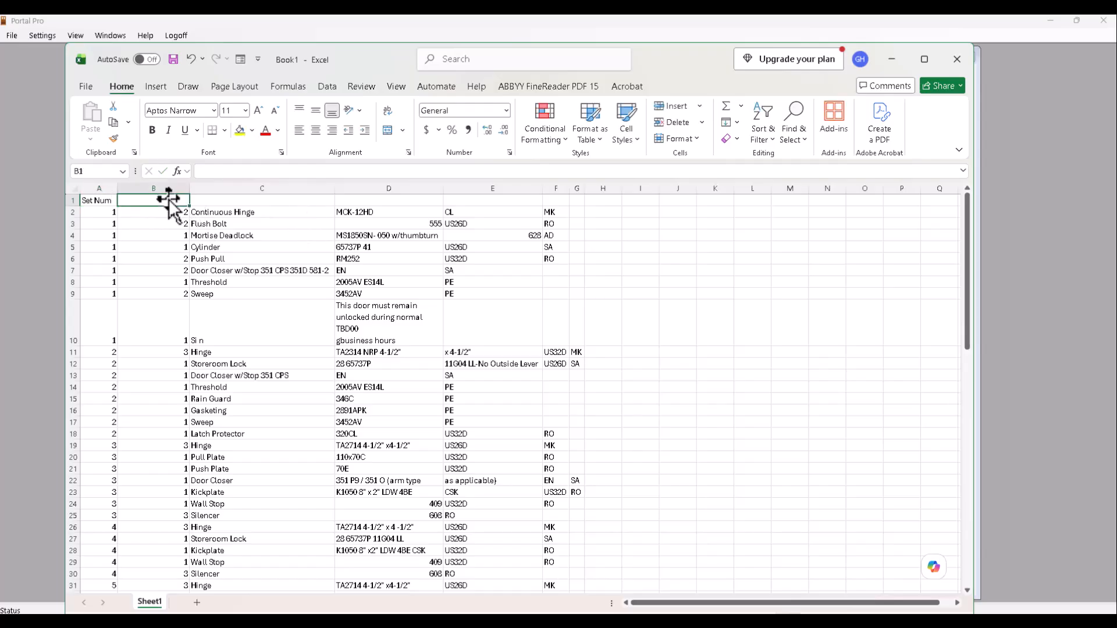
pyautogui.write('Qty')
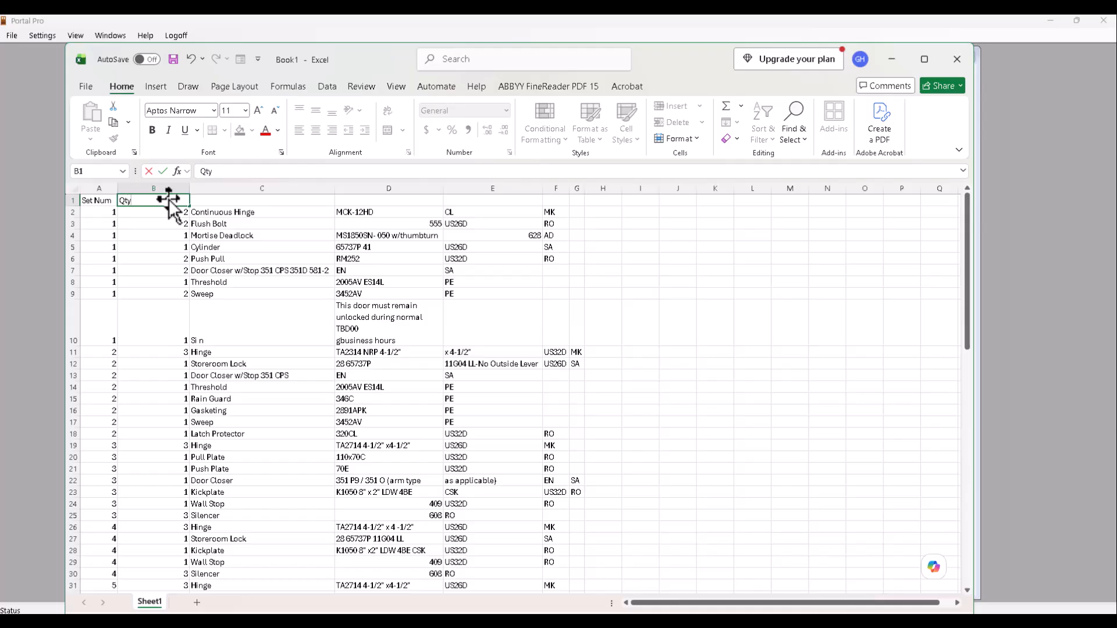
pyautogui.press('Tab')
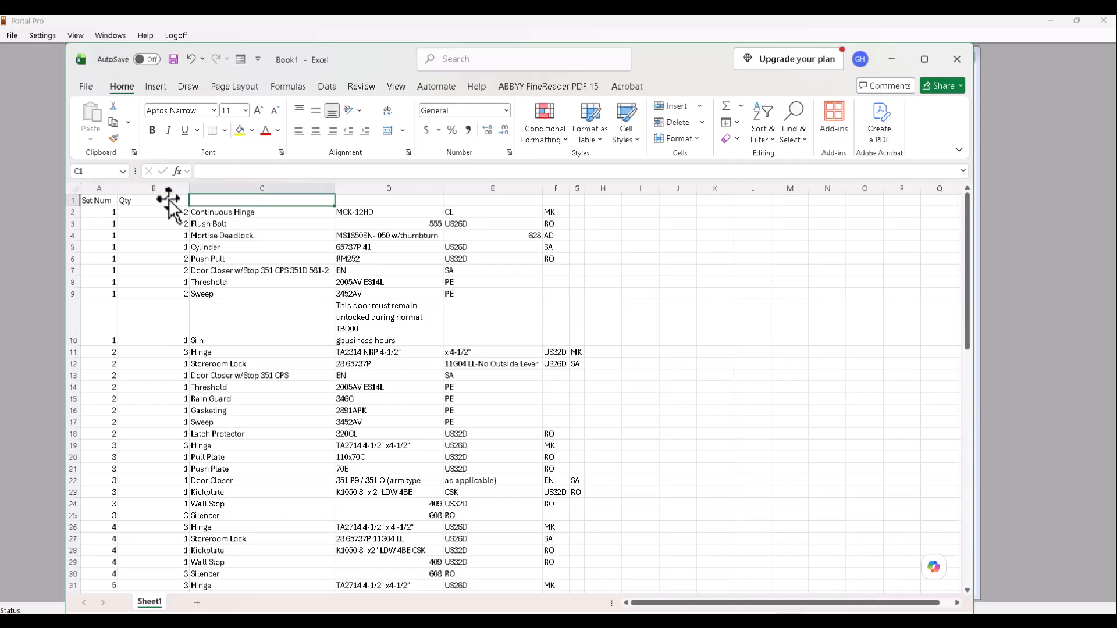
pyautogui.write('Desc')
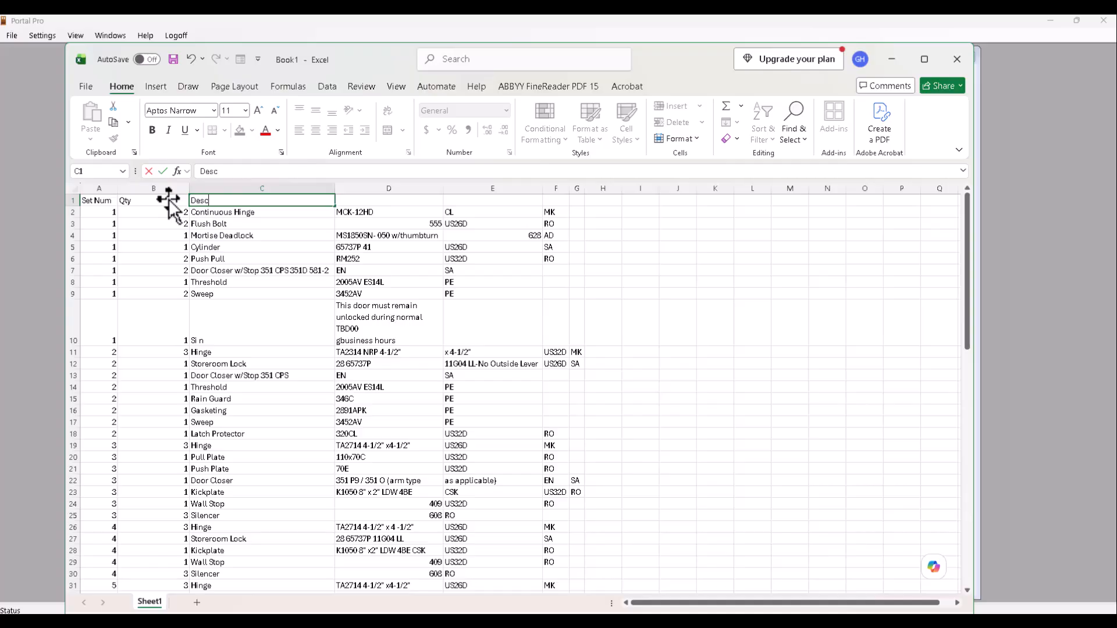
pyautogui.press('Tab')
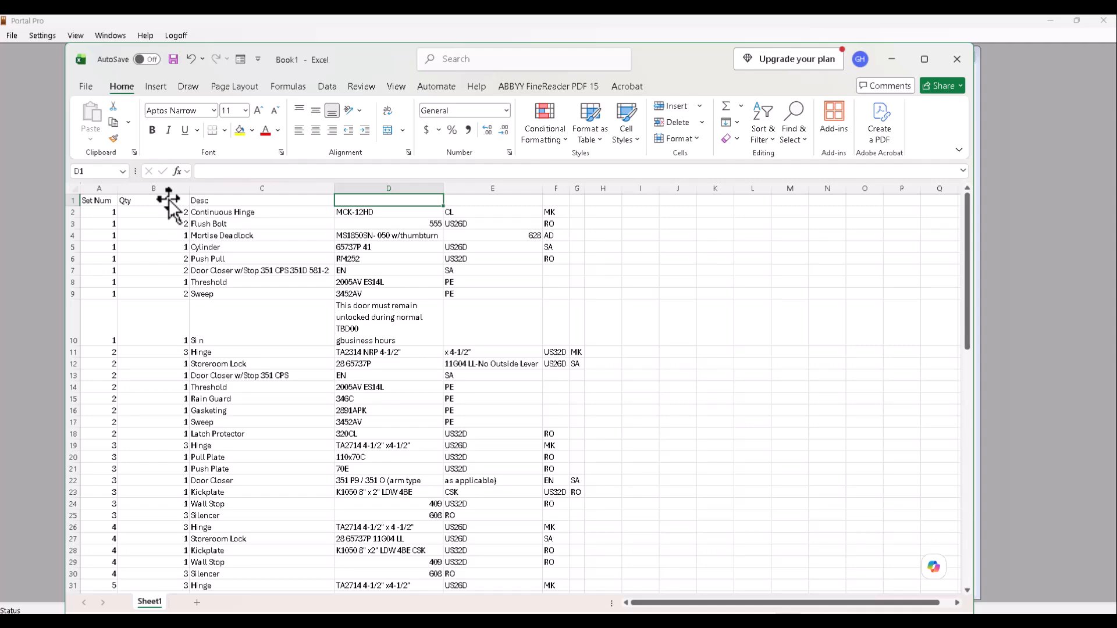
pyautogui.write('PartNum')
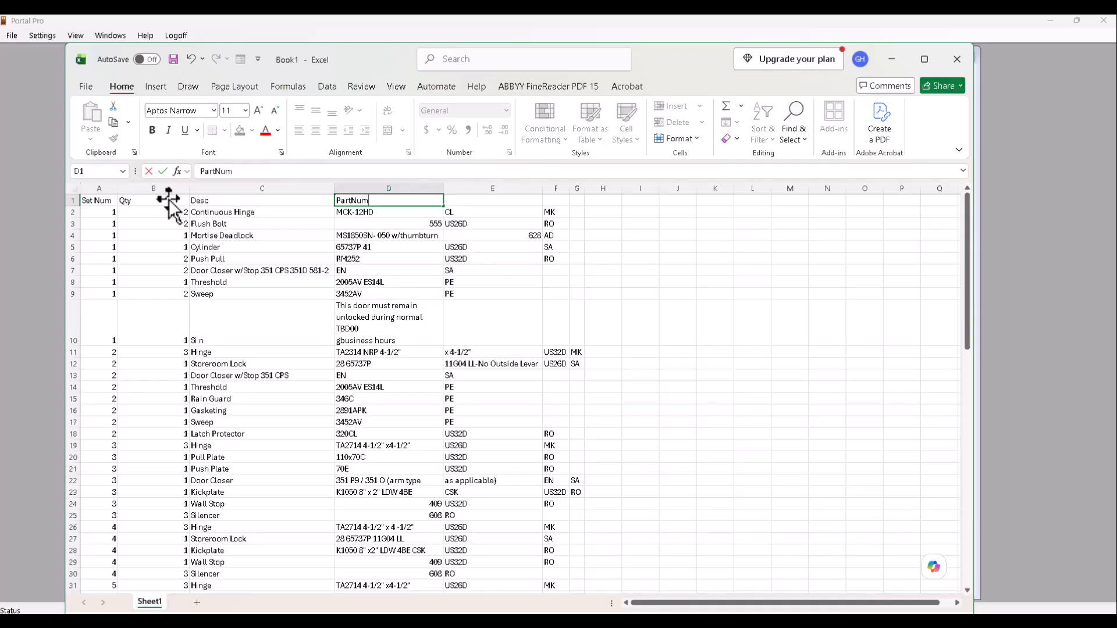
pyautogui.press('Tab')
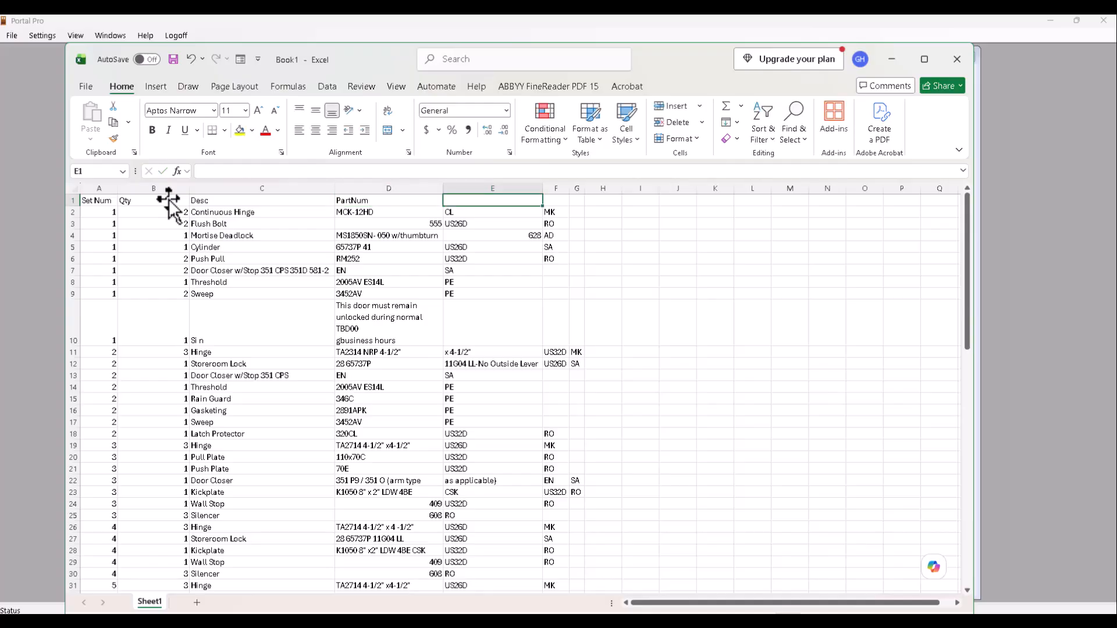
pyautogui.write('Finish')
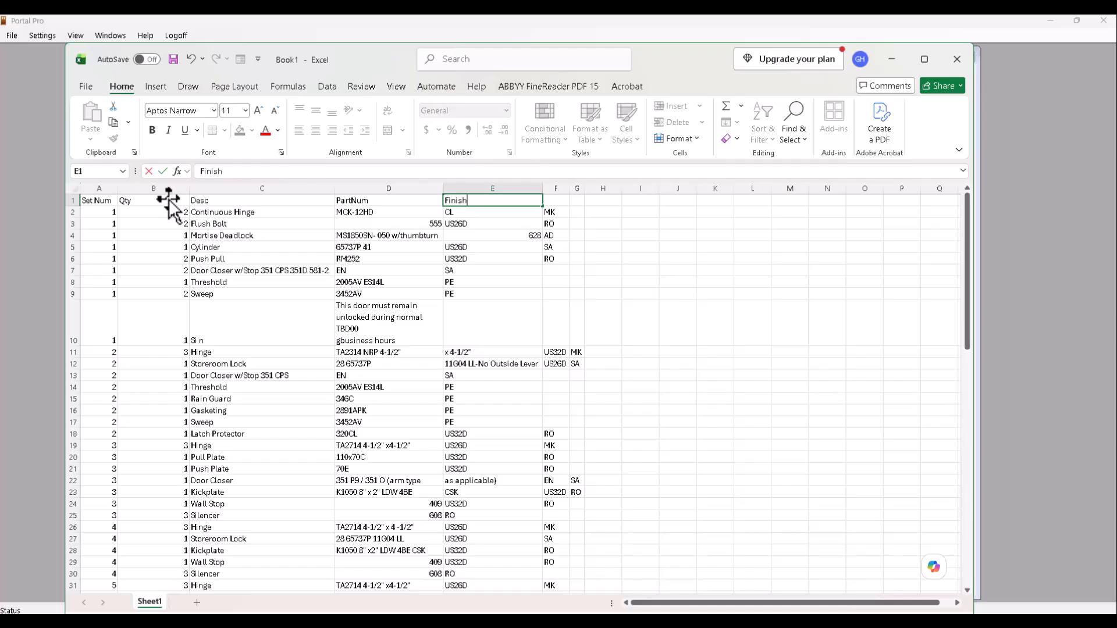
pyautogui.press('Tab')
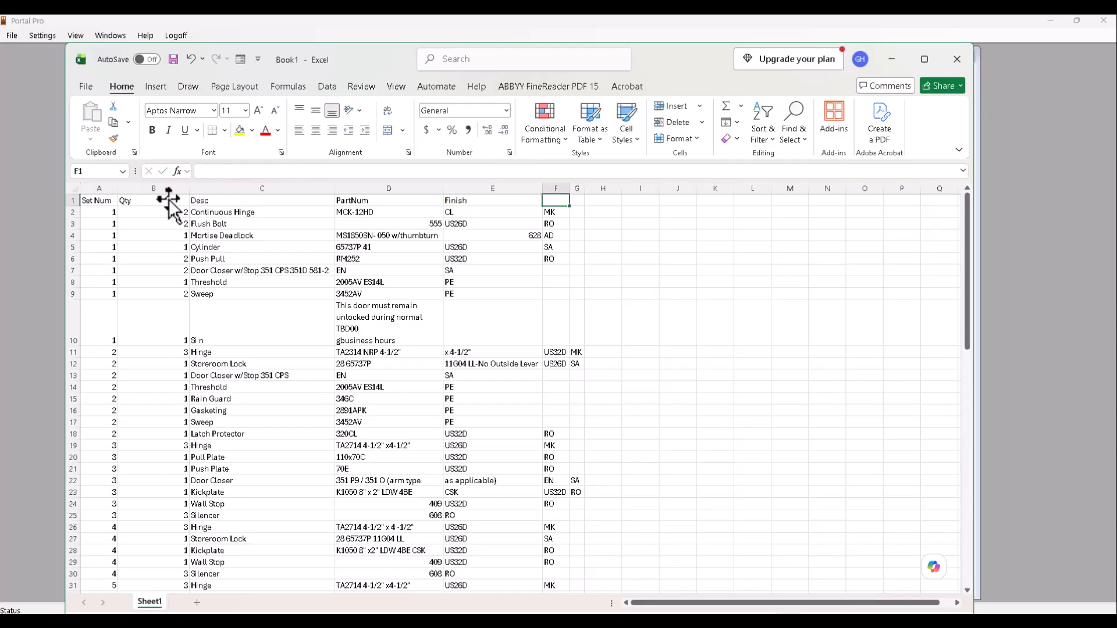
pyautogui.write('Mfg')
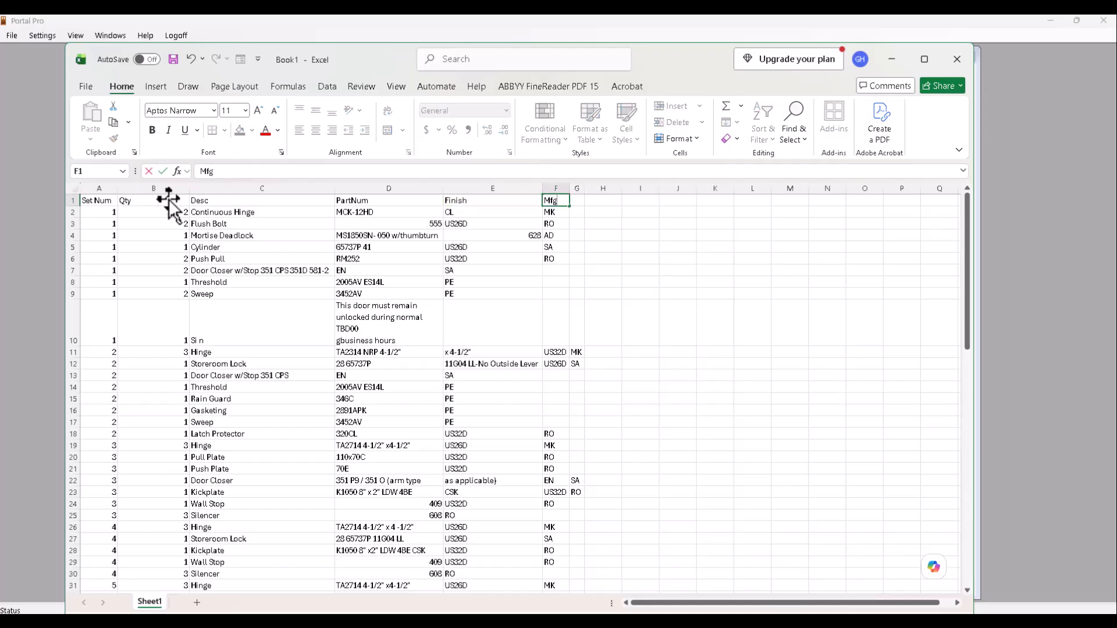
pyautogui.click(504, 296)
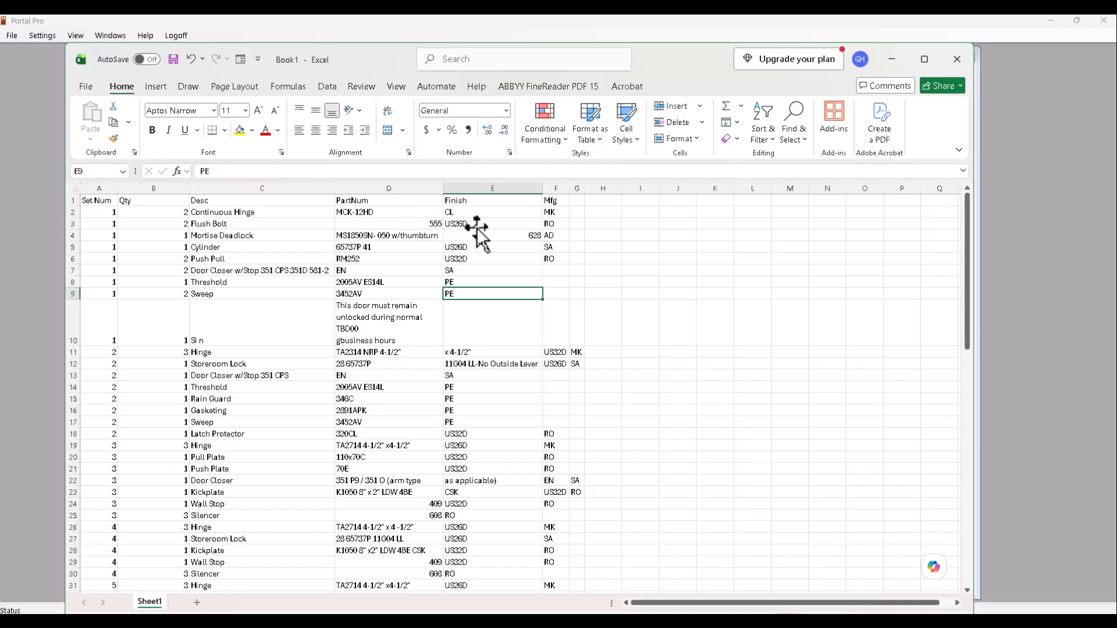
# Move the manufacturer codes in E7:E9 to F7:F9 under Mfg, and widen the PartNum column to about double its width.
pyautogui.click(453, 271)
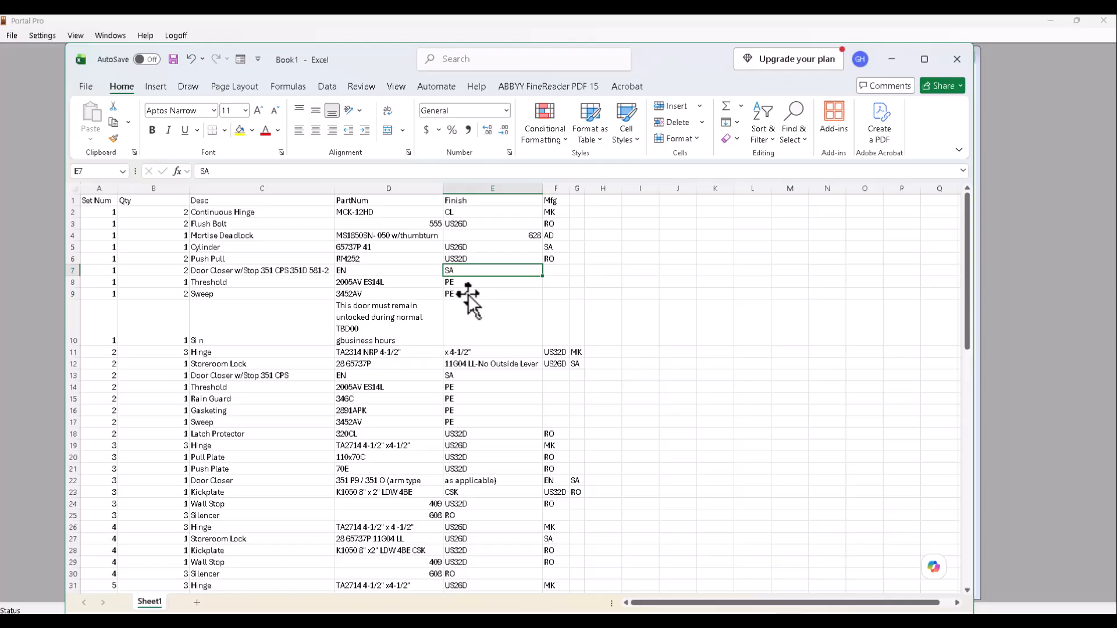
pyautogui.keyDown('shift'); pyautogui.click(491, 291); pyautogui.keyUp('shift')
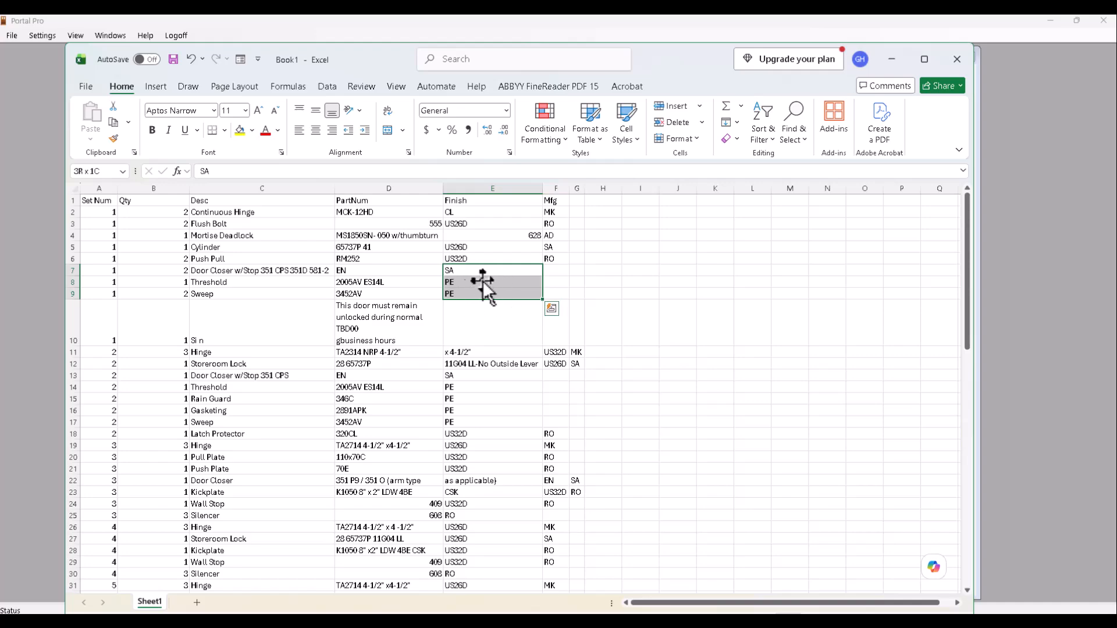
pyautogui.hotkey('ctrl', 'c')
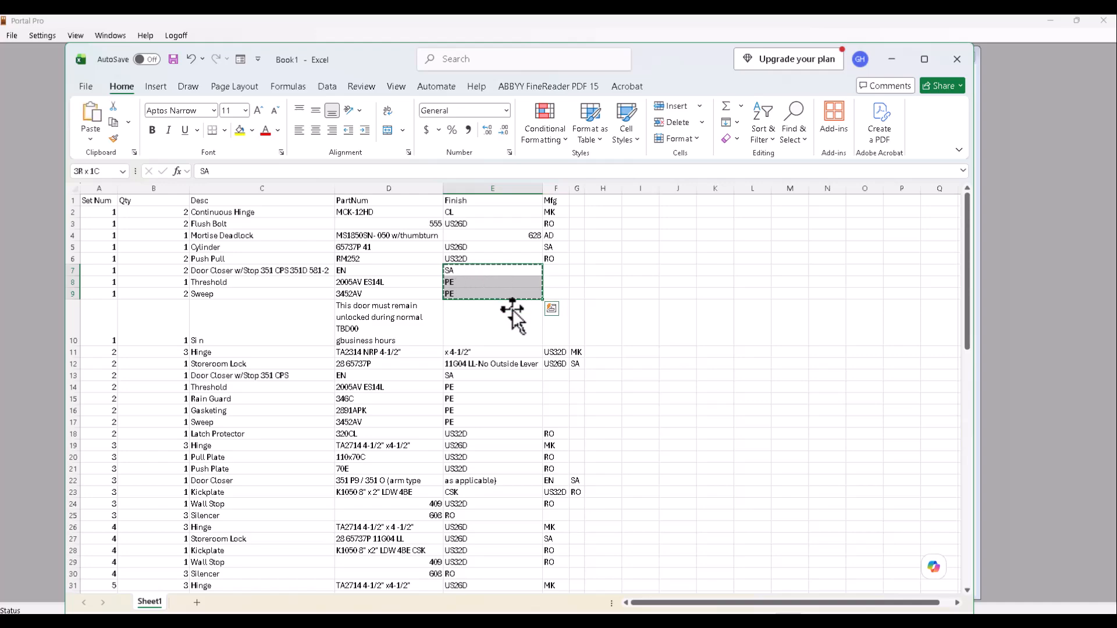
pyautogui.click(556, 273)
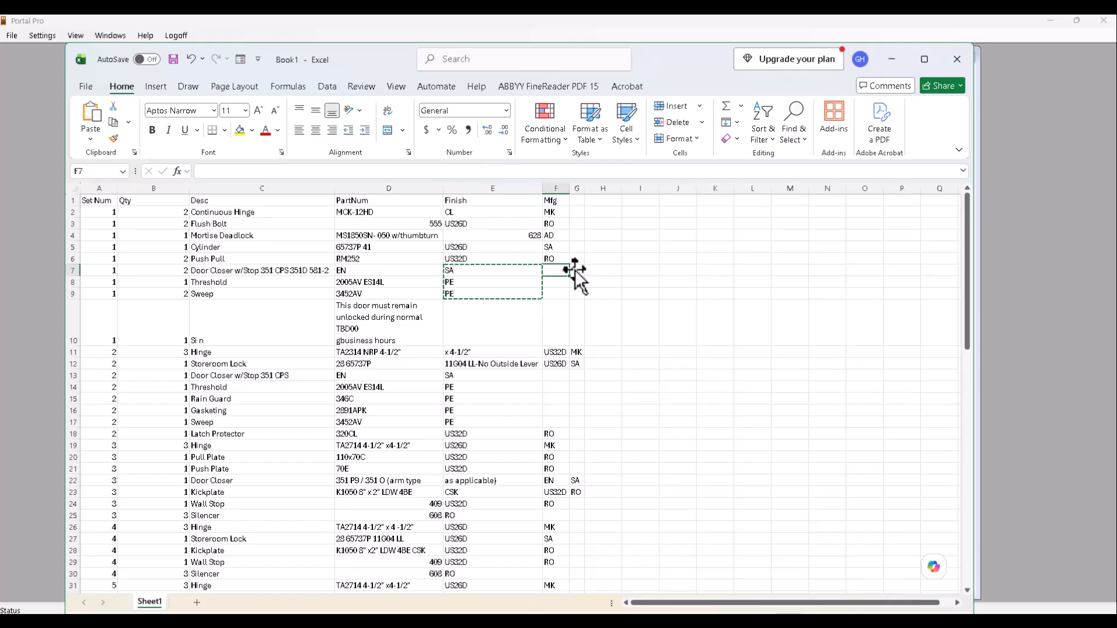
pyautogui.hotkey('ctrl', 'v')
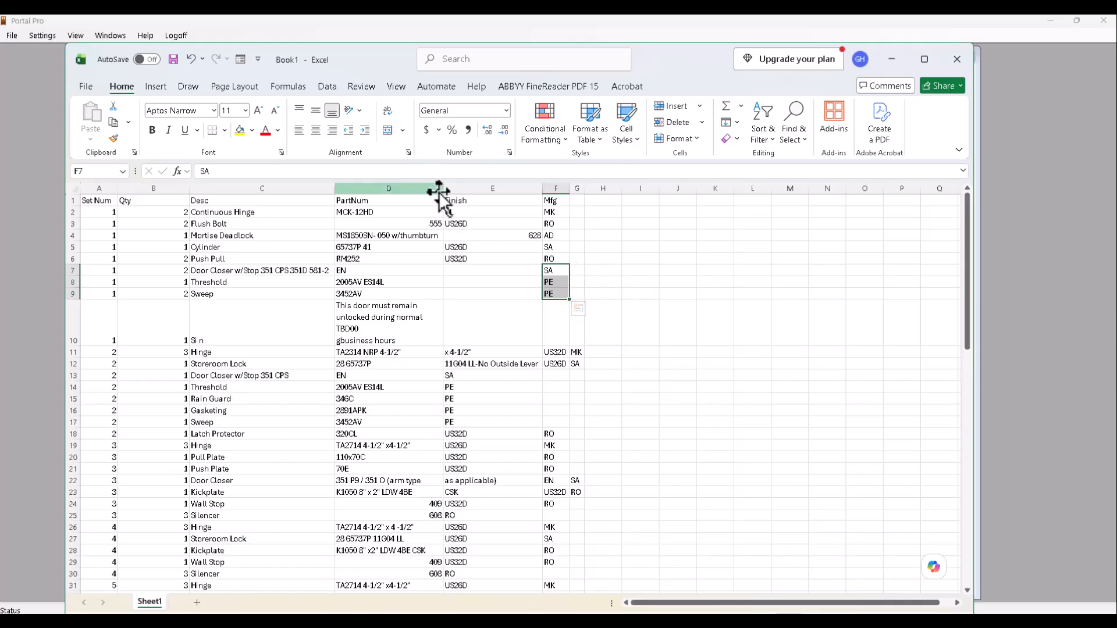
pyautogui.moveTo(444, 192); pyautogui.dragTo(563, 185)
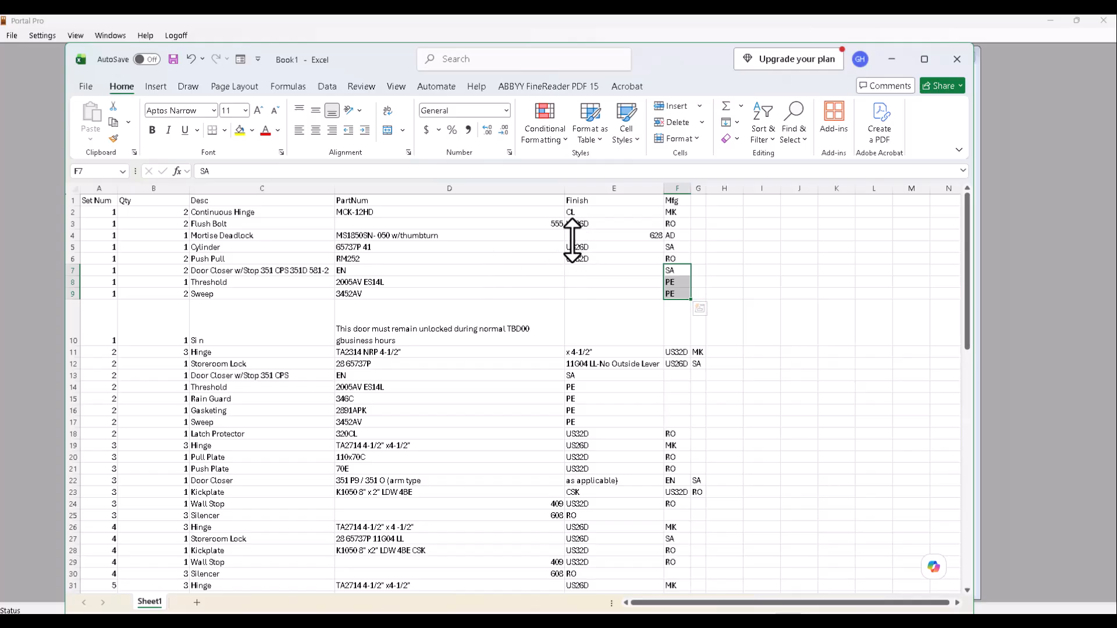
# Move the finish code EN of the set 1 door closer from D7 to E7 under Finish.
pyautogui.click(374, 270)
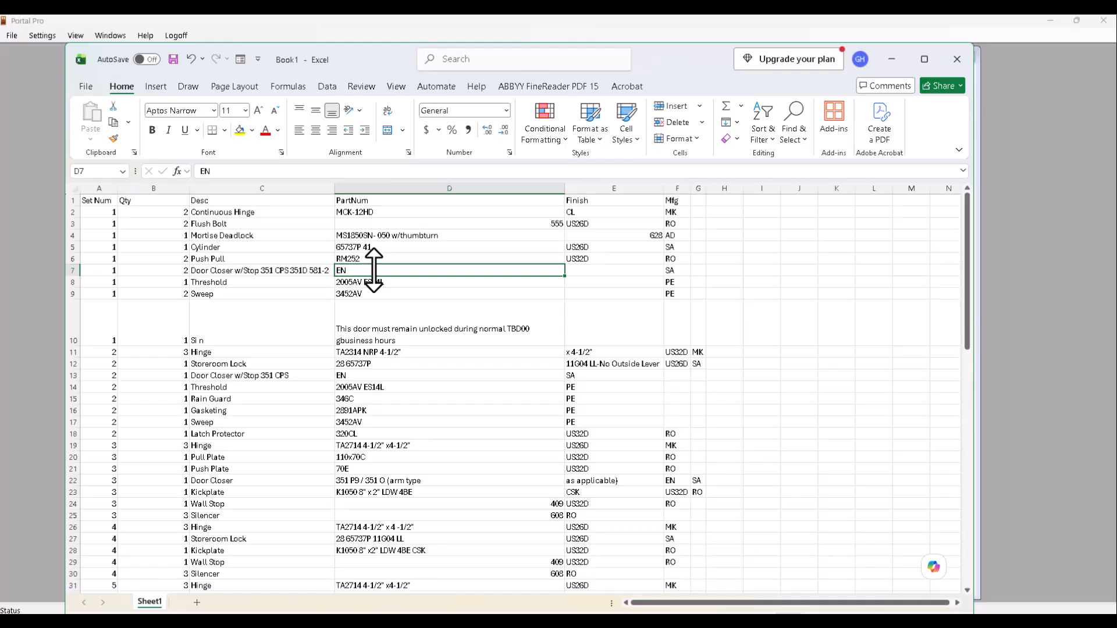
pyautogui.hotkey('ctrl', 'c')
pyautogui.click(595, 272)
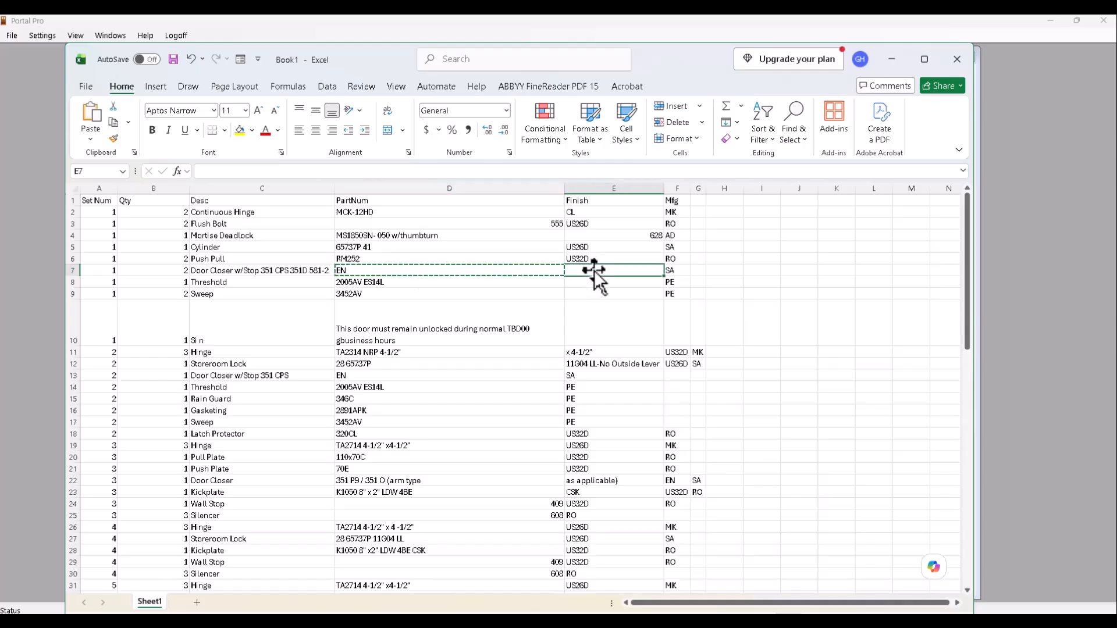
pyautogui.hotkey('ctrl', 'v')
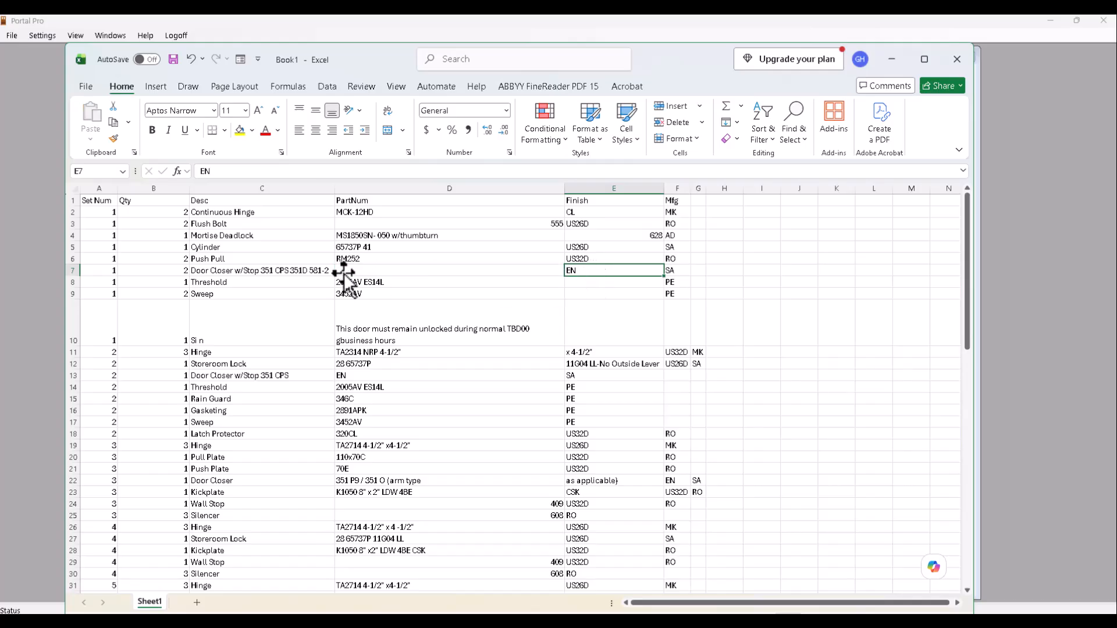
# Move the part number 351 CPS 351D 581-2 out of the door closer description in C7 into D7 under PartNum.
pyautogui.click(273, 270)
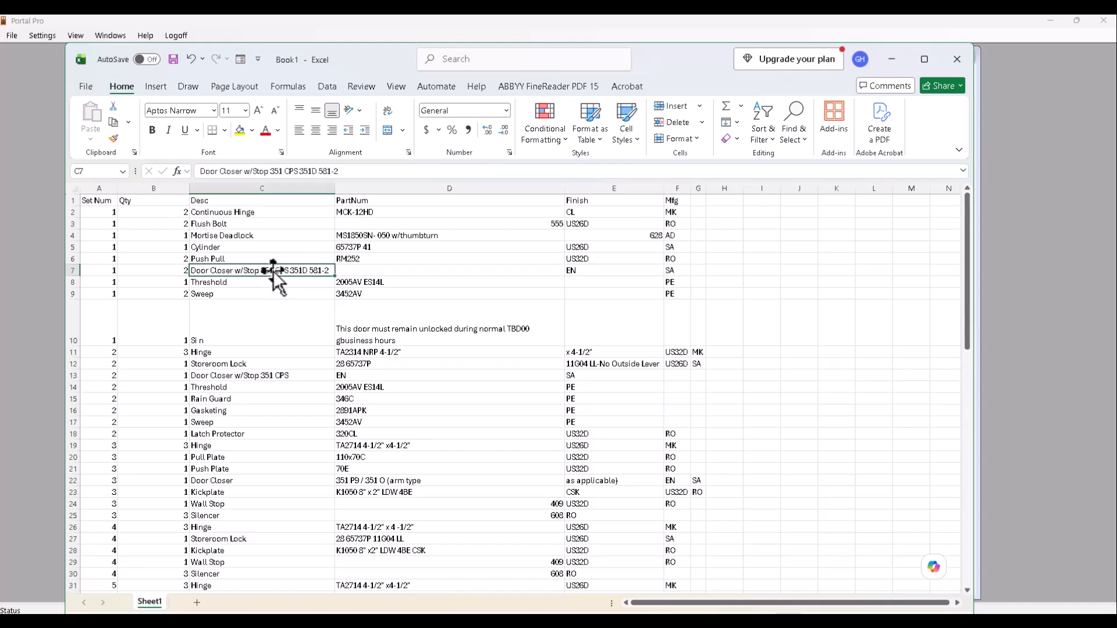
pyautogui.click(270, 172)
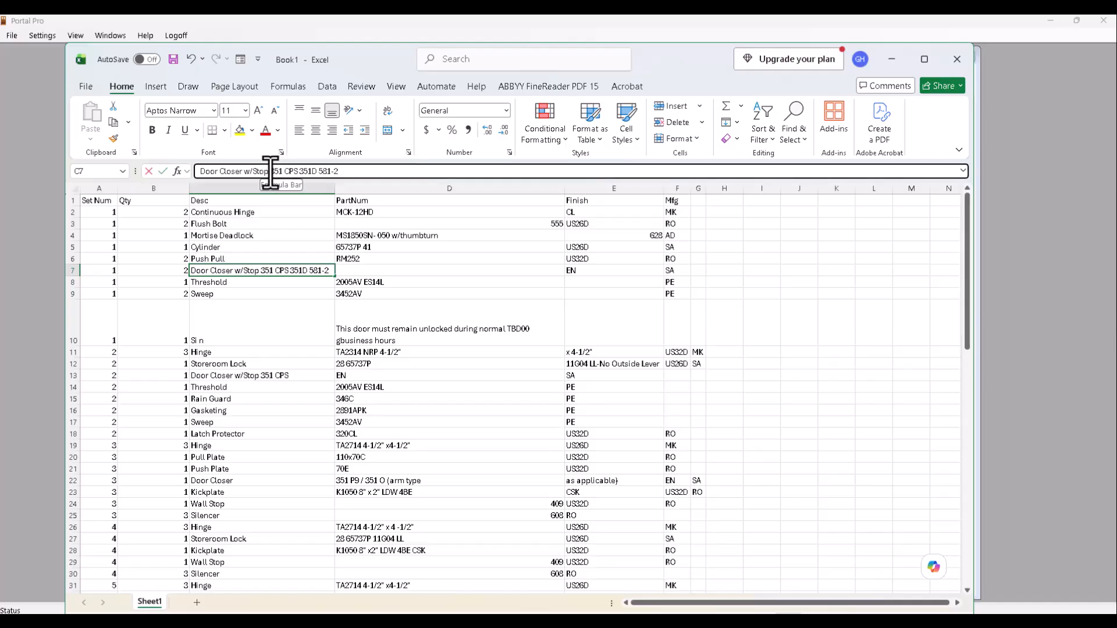
pyautogui.moveTo(269, 172); pyautogui.dragTo(348, 171)
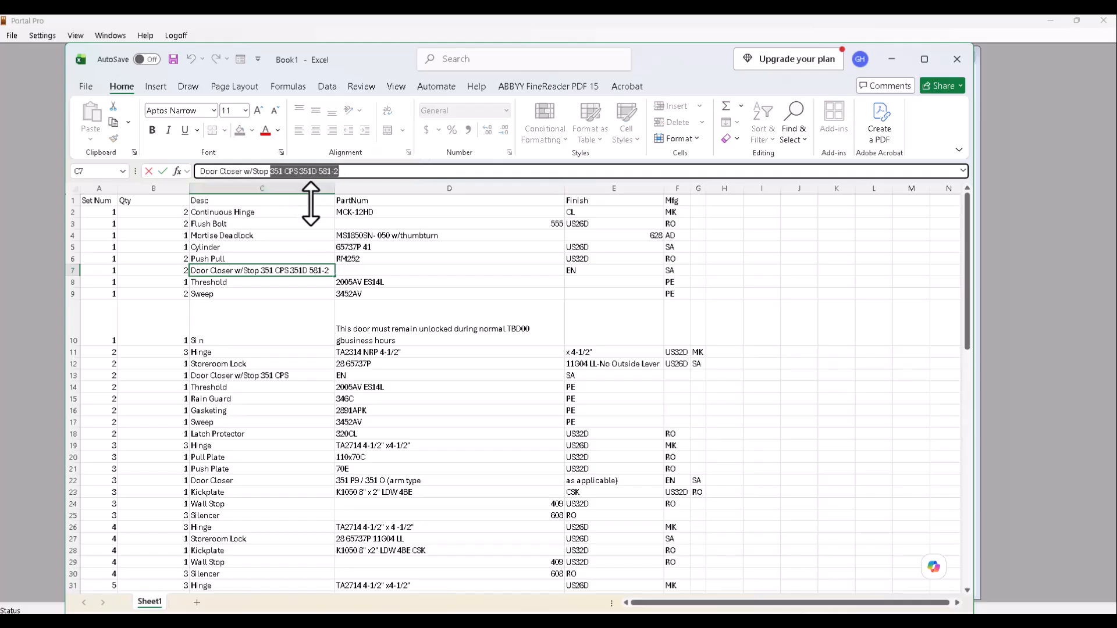
pyautogui.press('BackSpace')
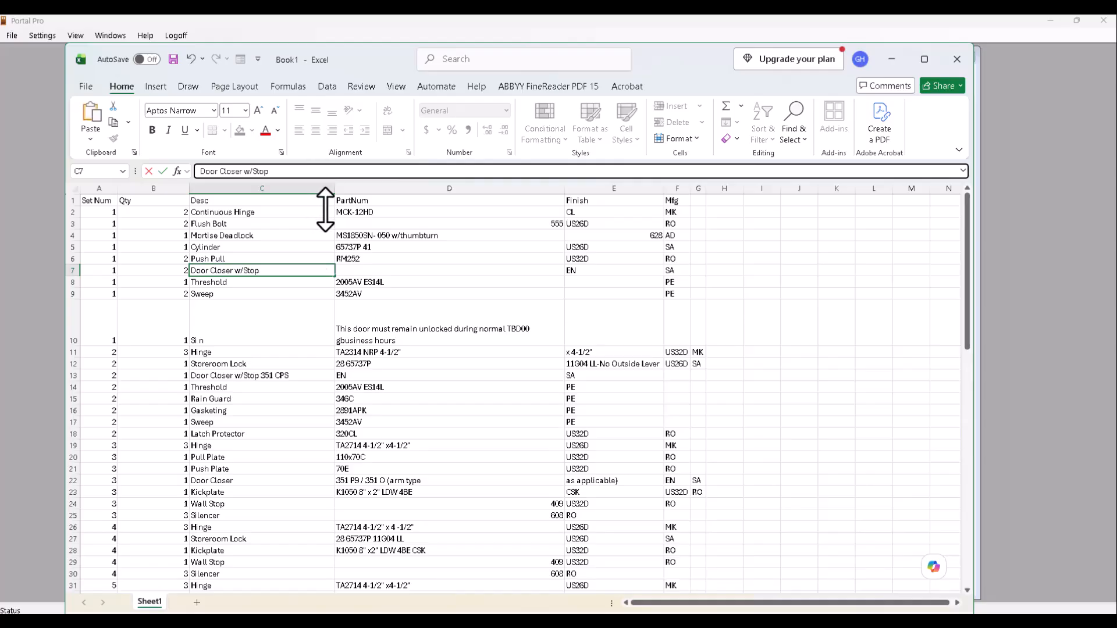
pyautogui.click(364, 273)
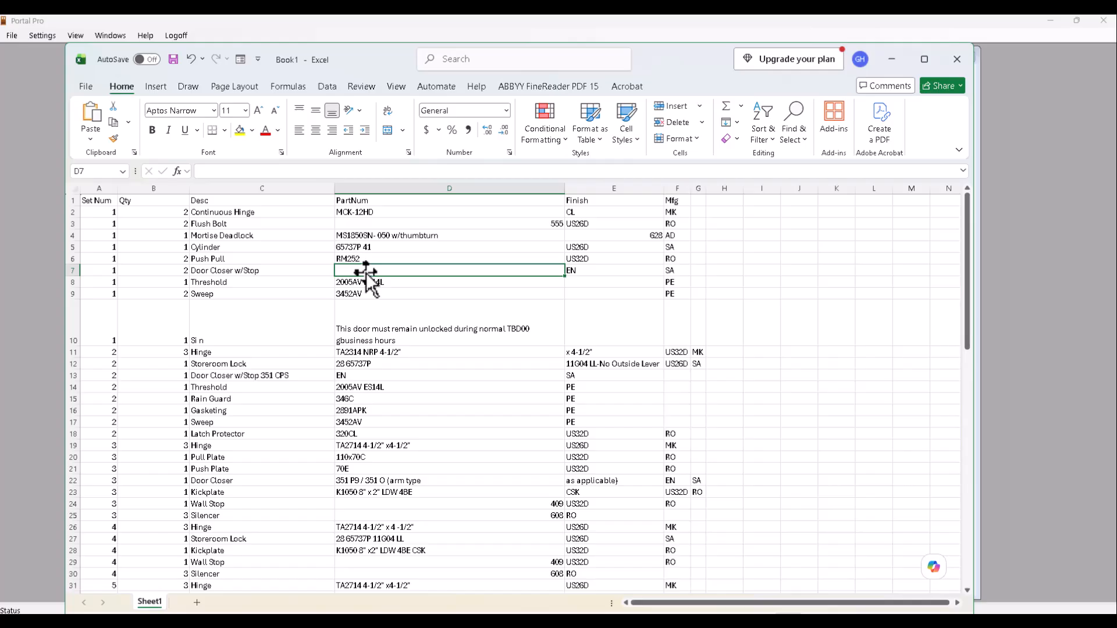
pyautogui.hotkey('ctrl', 'v')
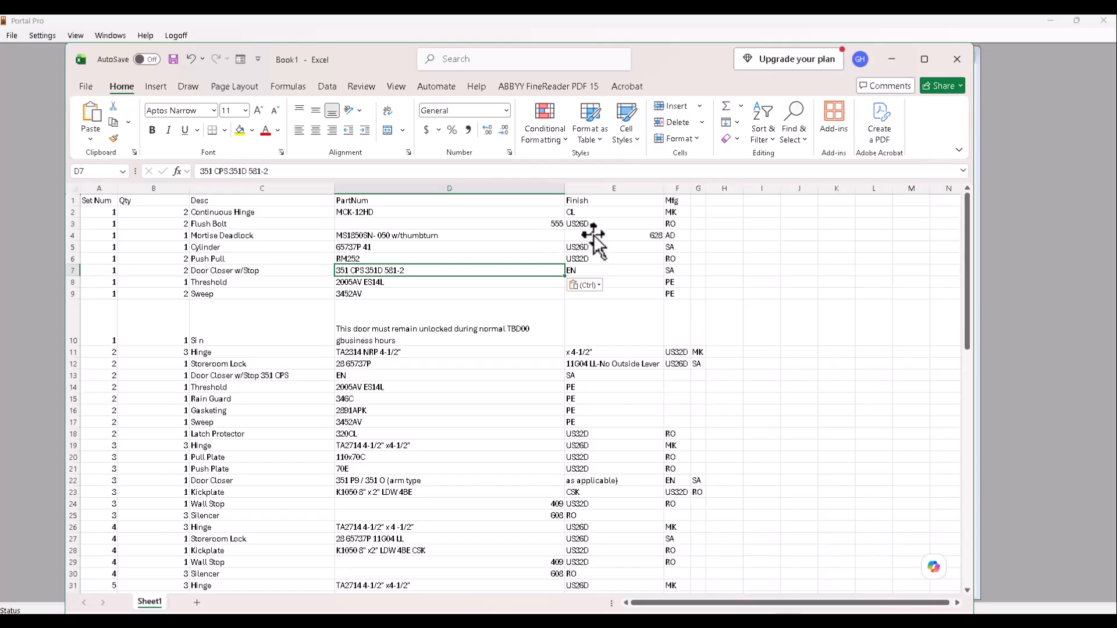
# Check the garbled Sign row 10 against Hardware Set 1.0 on page 222 of the bid specifications PDF, enlarged to 125%, and return to the spreadsheet.
pyautogui.click(651, 237)
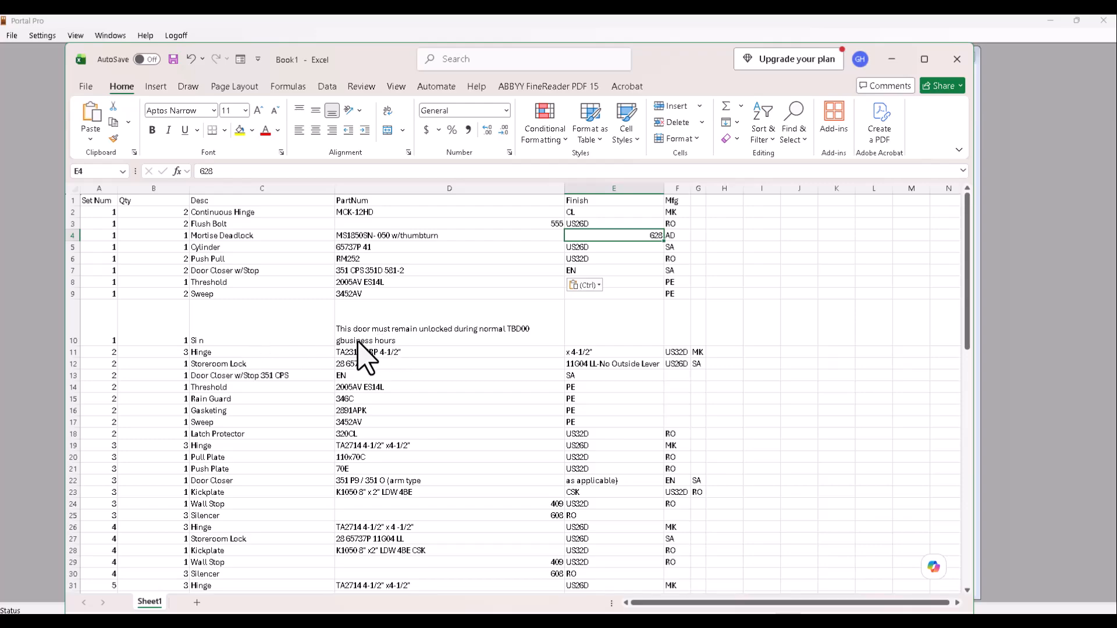
pyautogui.click(210, 344)
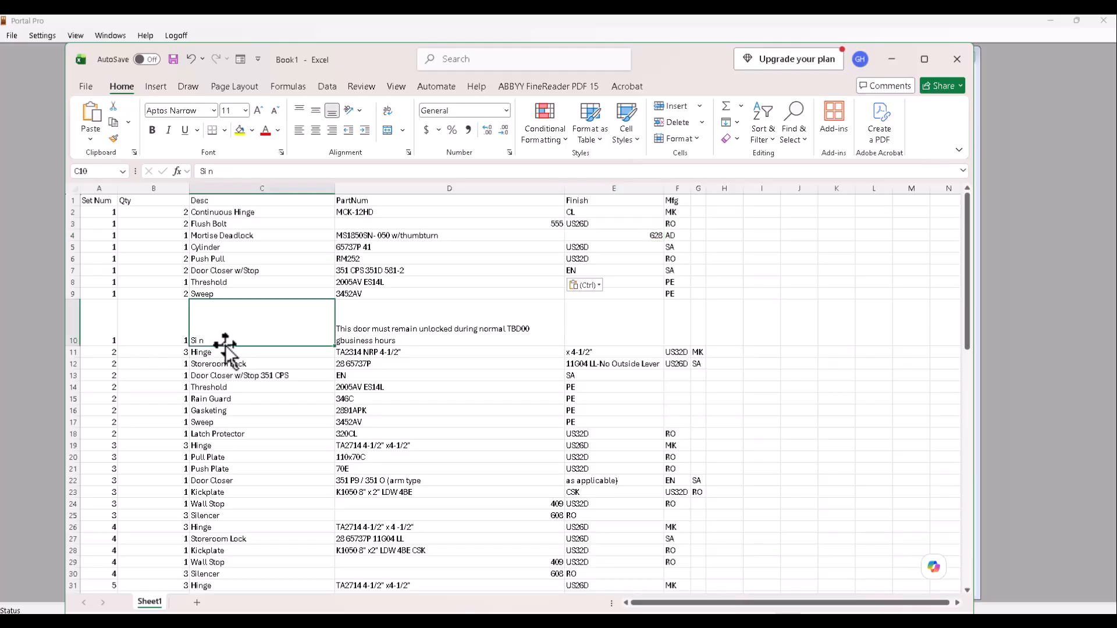
pyautogui.click(354, 343)
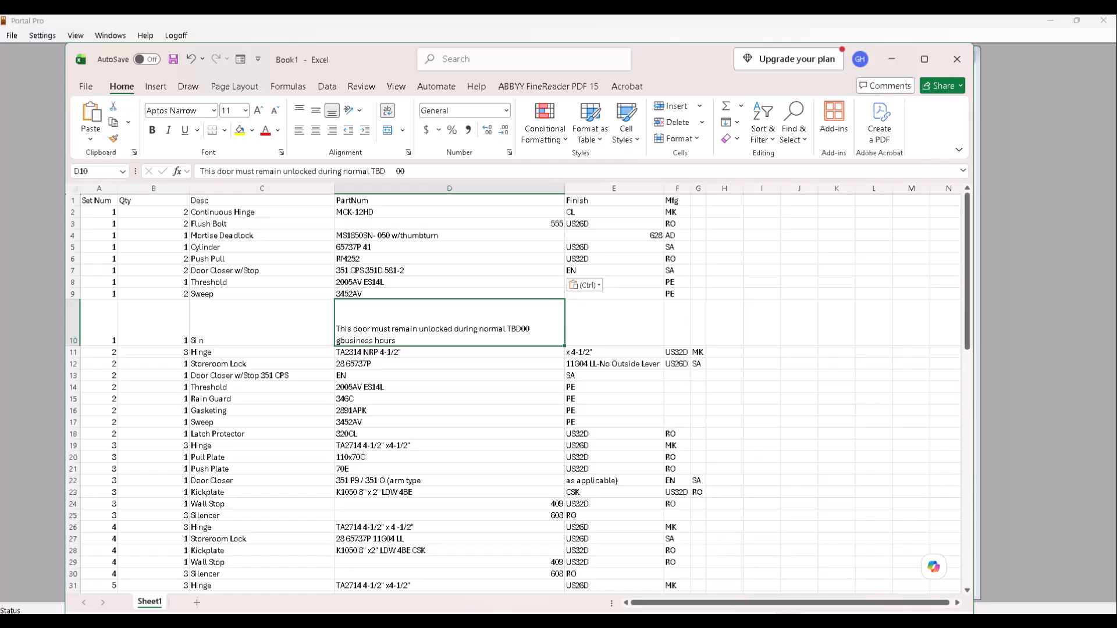
pyautogui.moveTo(813, 621)
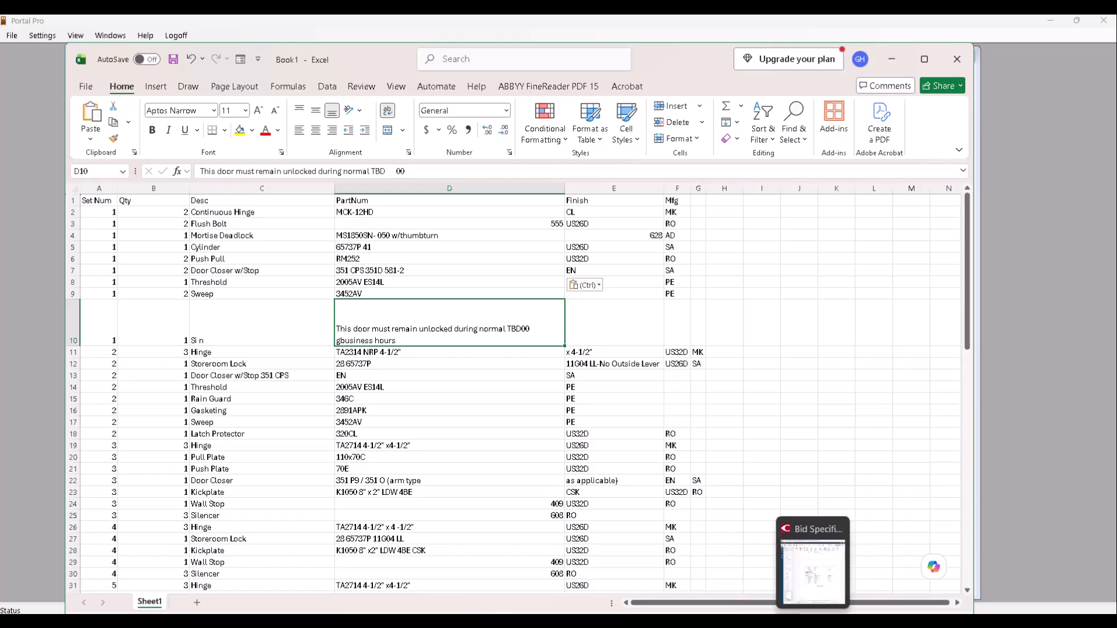
pyautogui.click(826, 594)
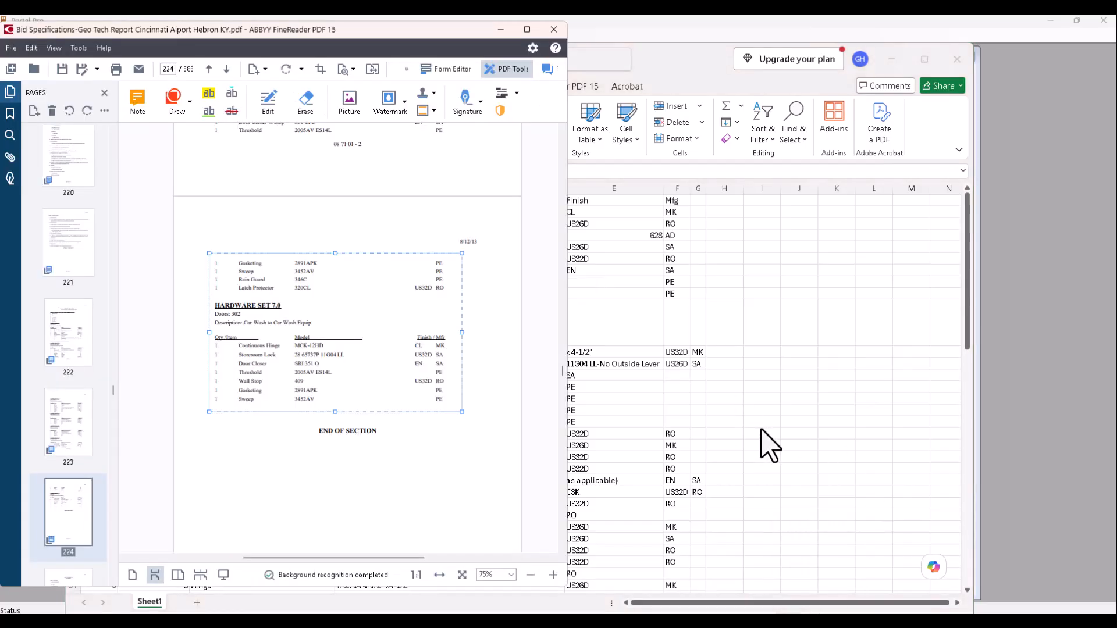
pyautogui.moveTo(427, 33); pyautogui.dragTo(697, 38)
pyautogui.scroll(10, 662, 358)
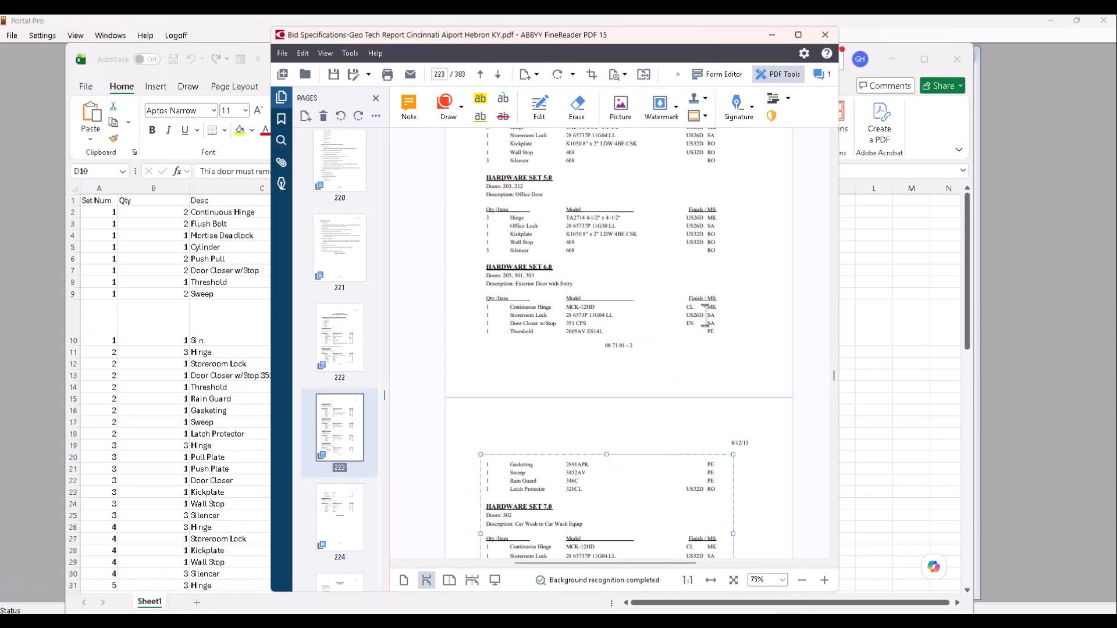
pyautogui.scroll(5, 701, 344)
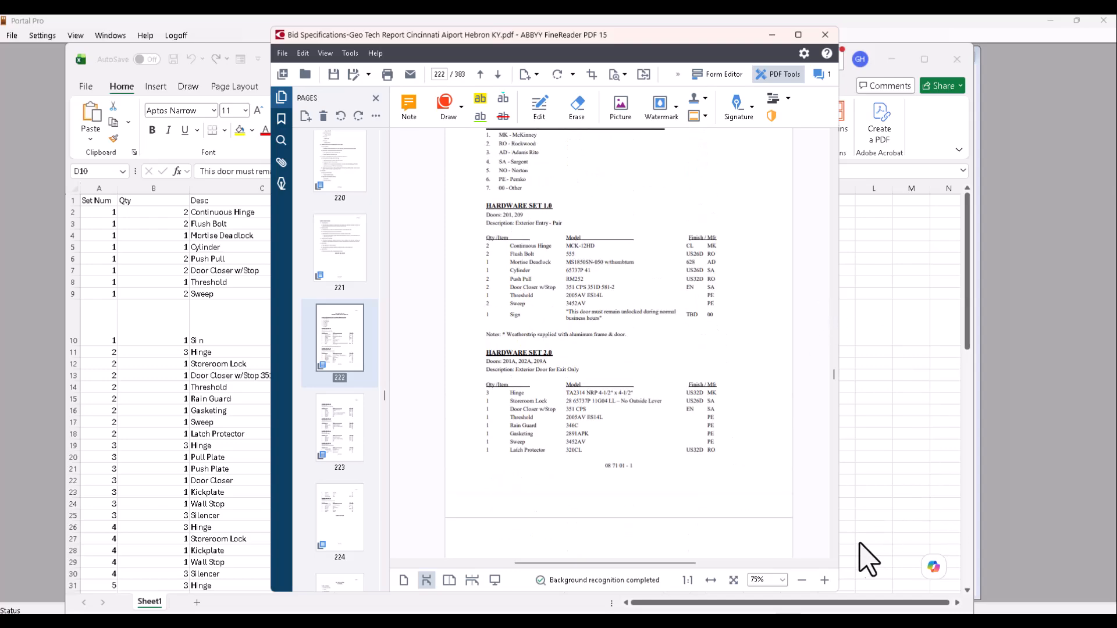
pyautogui.click(825, 580)
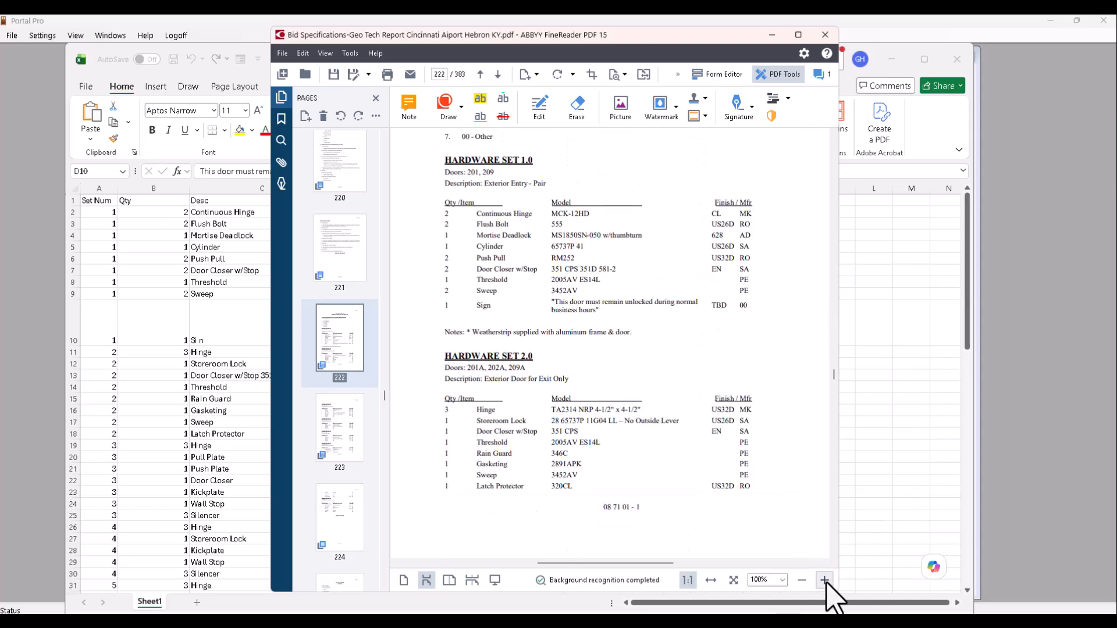
pyautogui.click(825, 581)
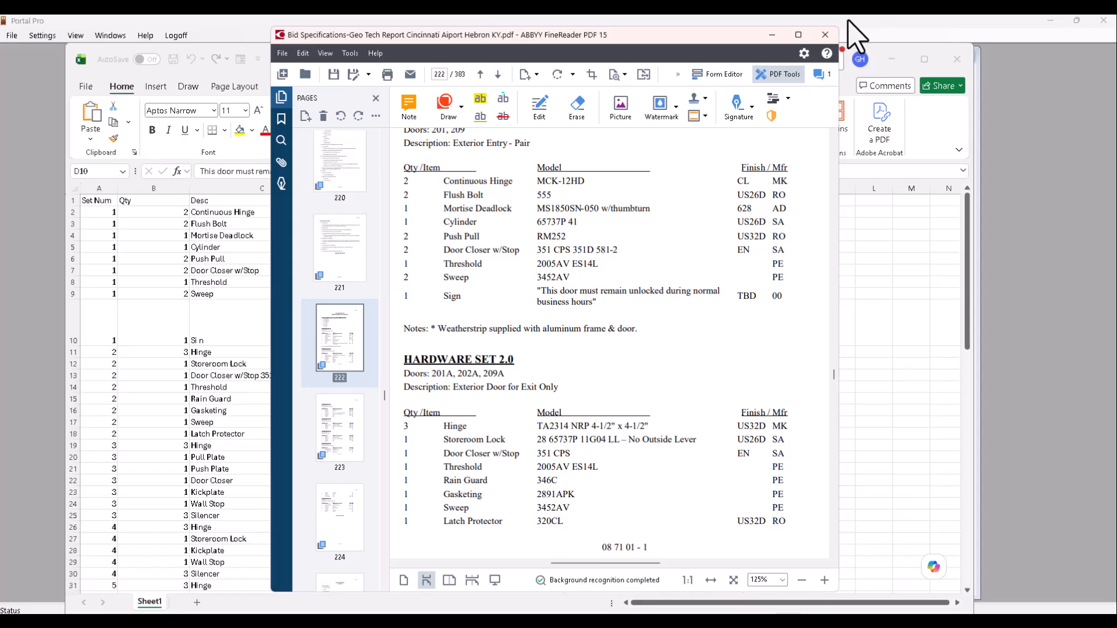
pyautogui.moveTo(703, 36); pyautogui.dragTo(1116, 96)
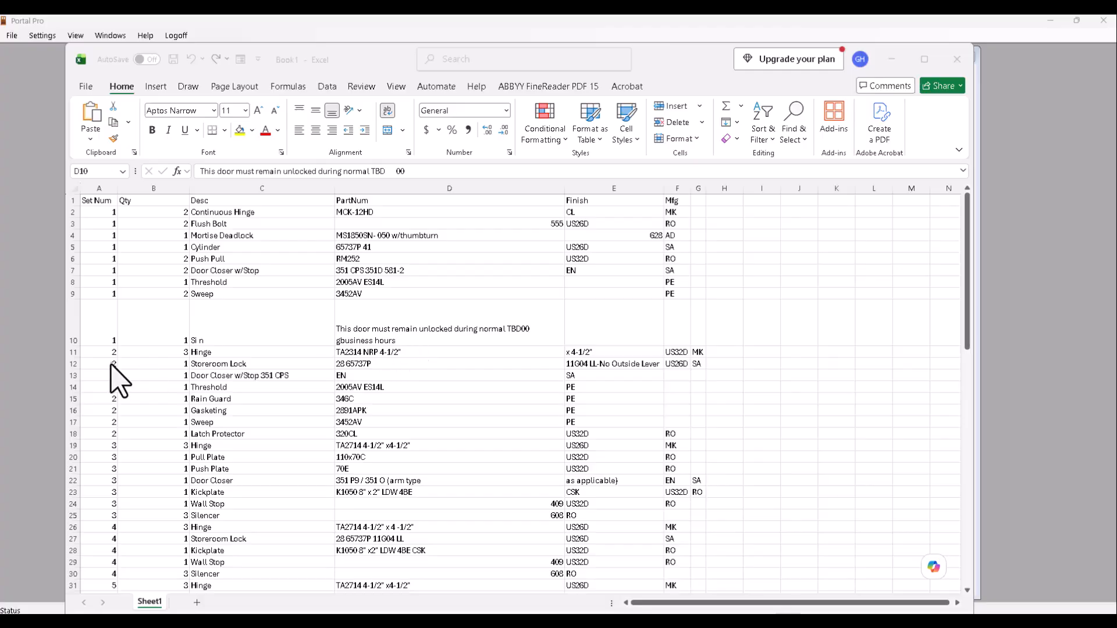
# Correct the description in C10 to Sign.
pyautogui.click(211, 342)
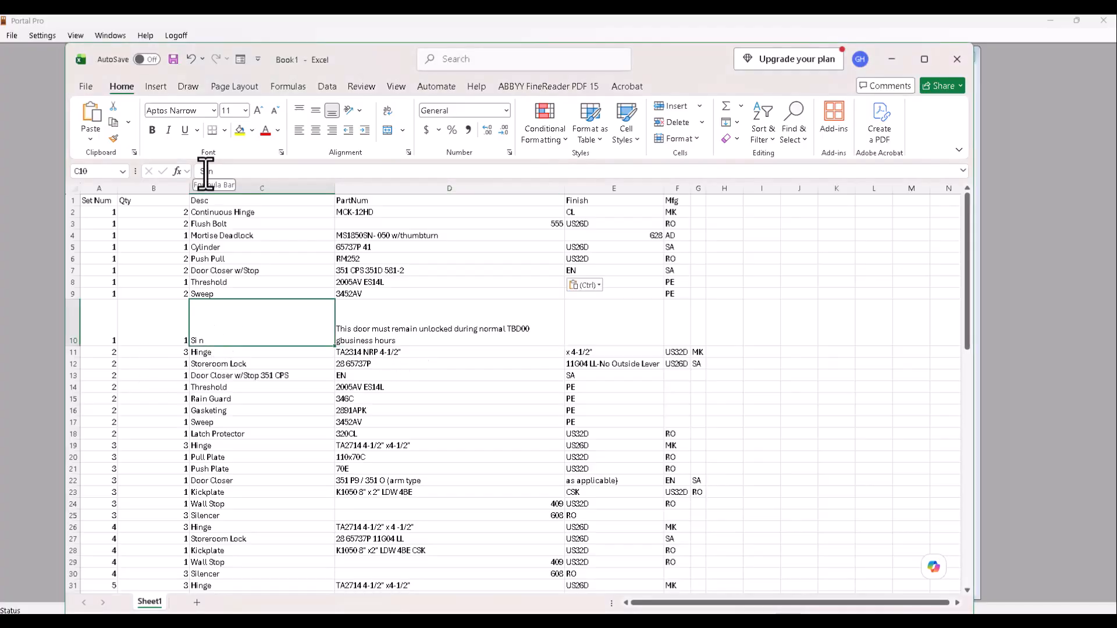
pyautogui.moveTo(221, 174); pyautogui.dragTo(161, 172)
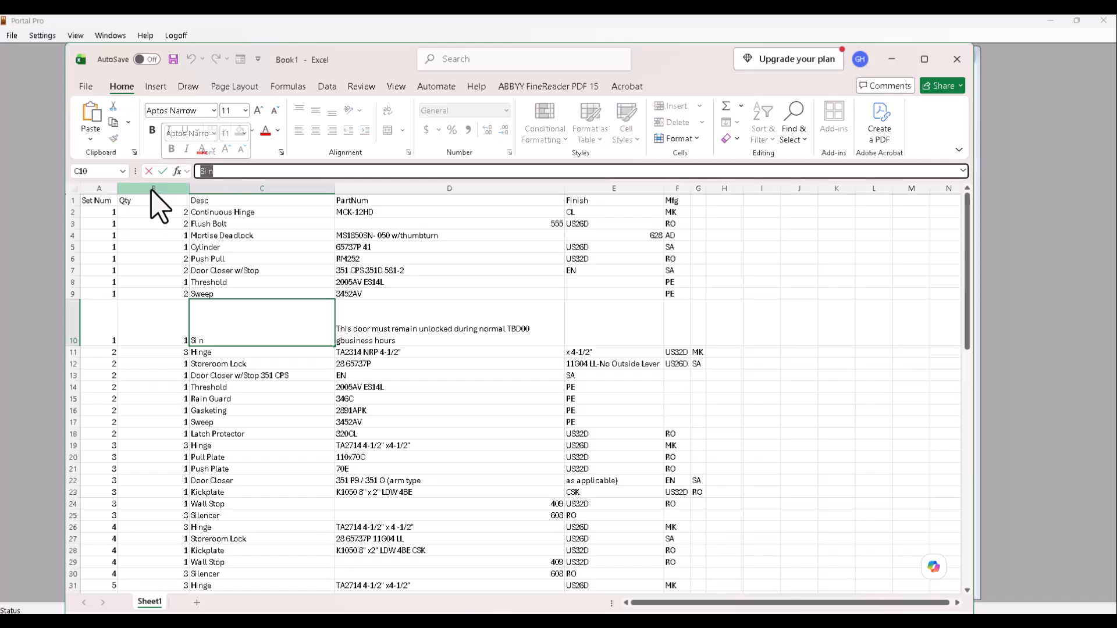
pyautogui.write('Sig')
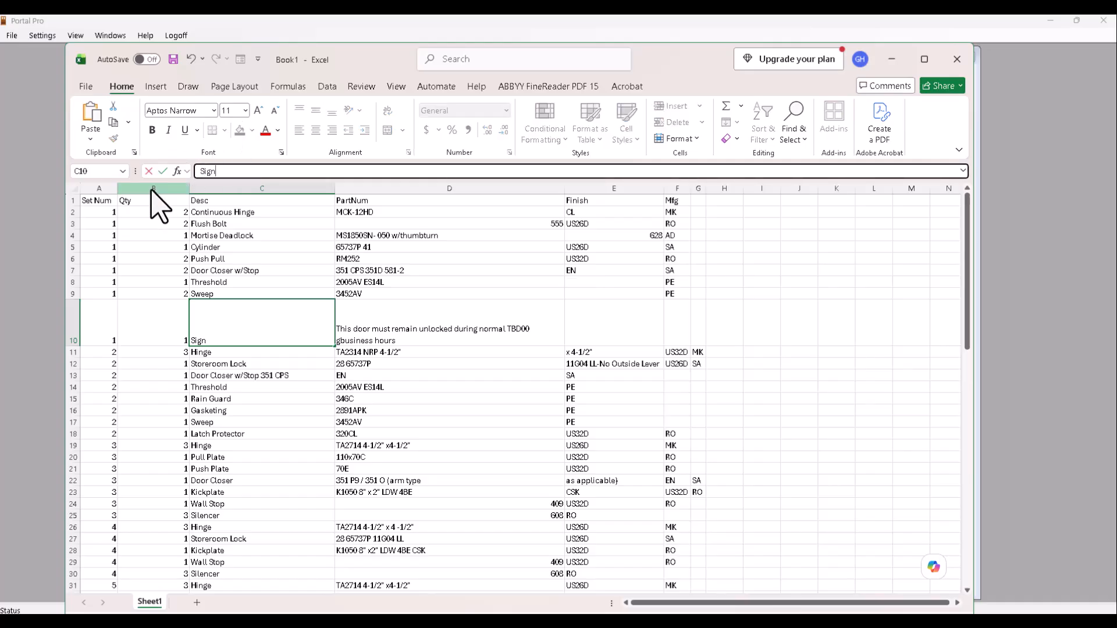
# Clean up the sign text in D10 to read This door must remain unlocked during normal business hours, on one line.
pyautogui.click(369, 337)
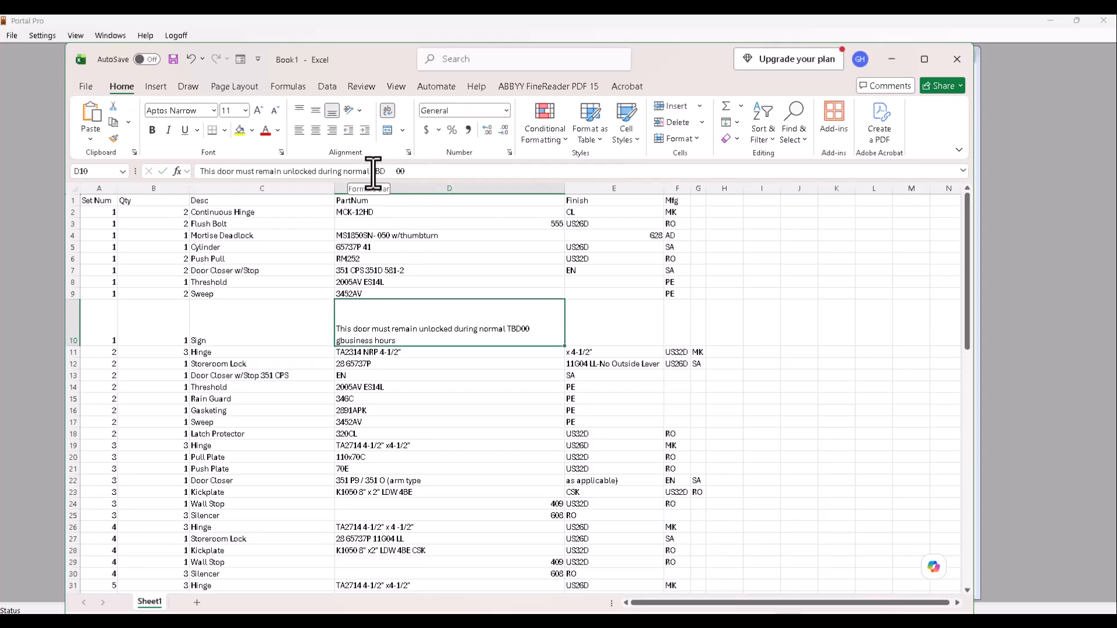
pyautogui.moveTo(372, 172); pyautogui.dragTo(406, 173)
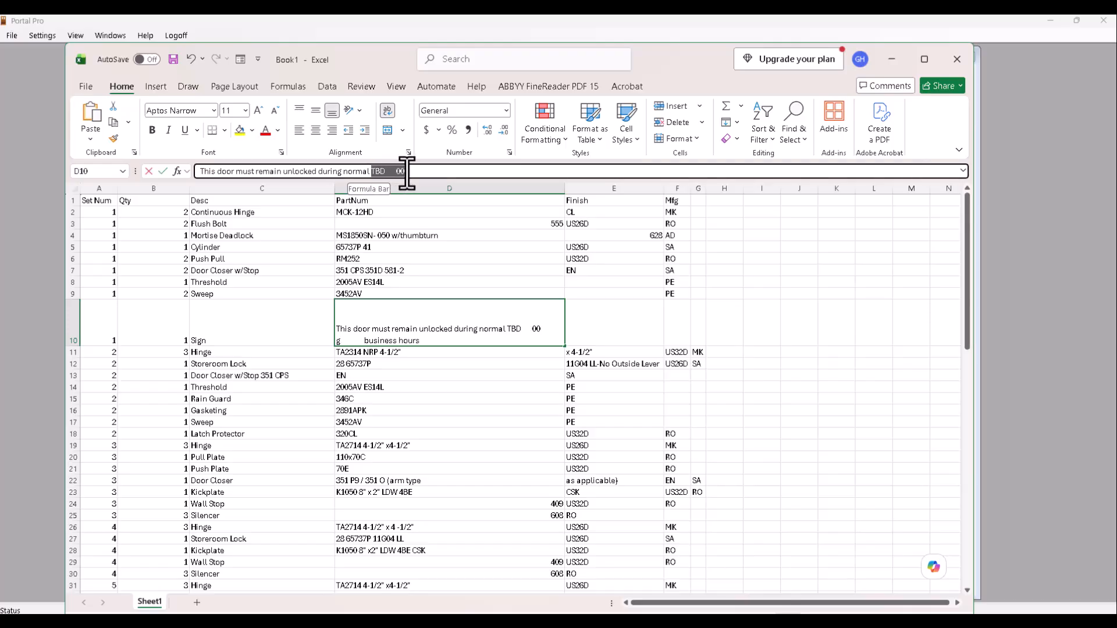
pyautogui.press('BackSpace')
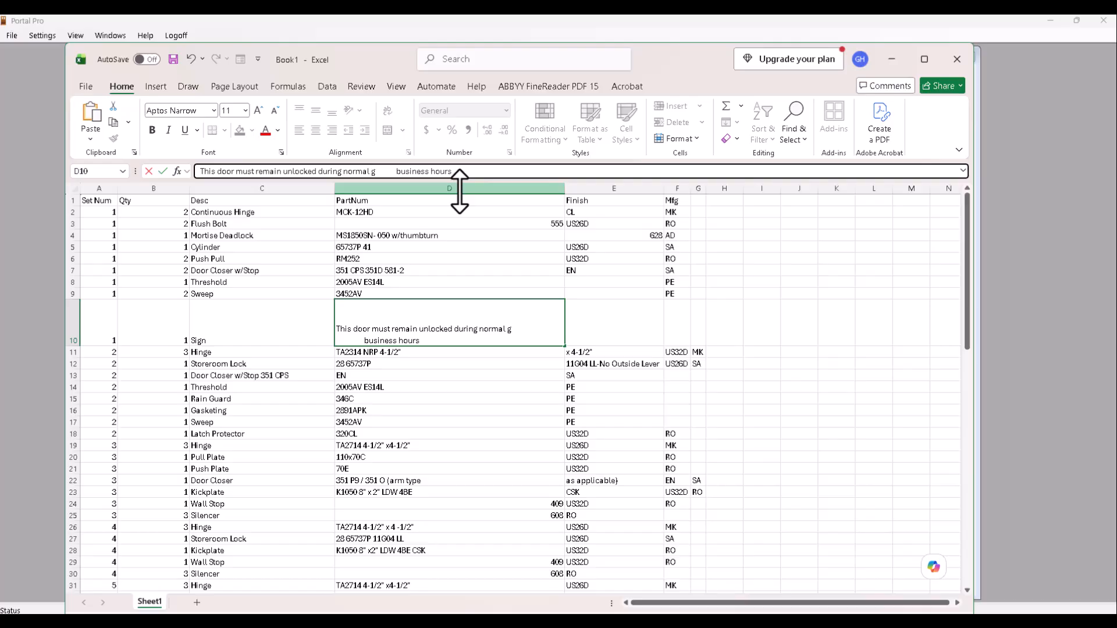
pyautogui.press('Delete')
pyautogui.press('Delete')
pyautogui.press('Delete')
pyautogui.press('Delete')
pyautogui.press('Delete')
pyautogui.press('Delete')
pyautogui.press('Delete')
pyautogui.press('Delete')
pyautogui.press('Delete')
pyautogui.press('Delete')
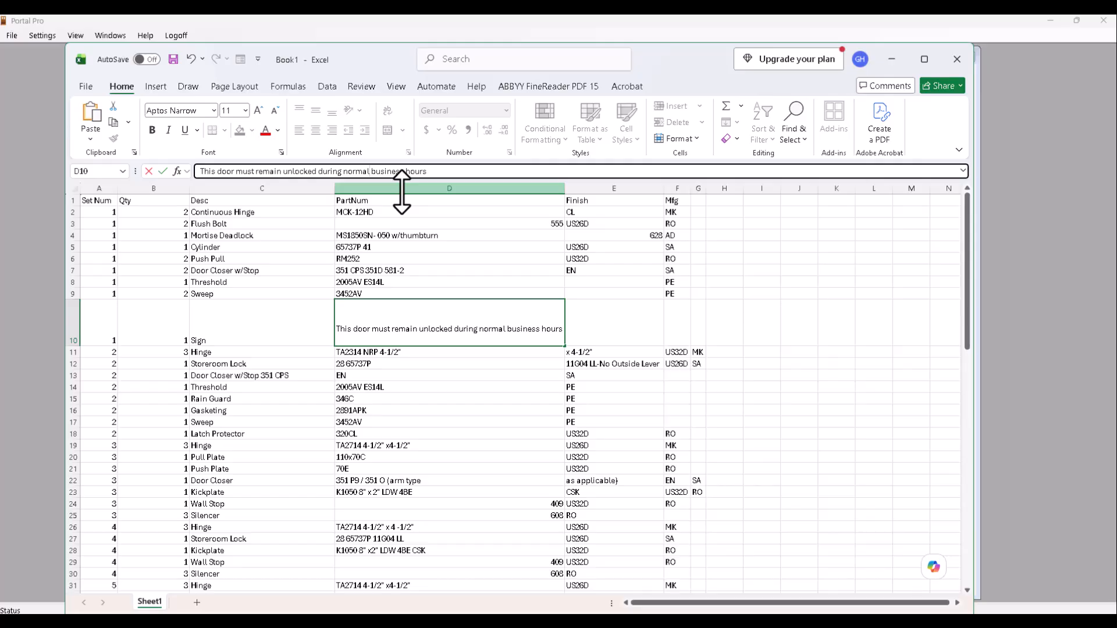
pyautogui.click(506, 317)
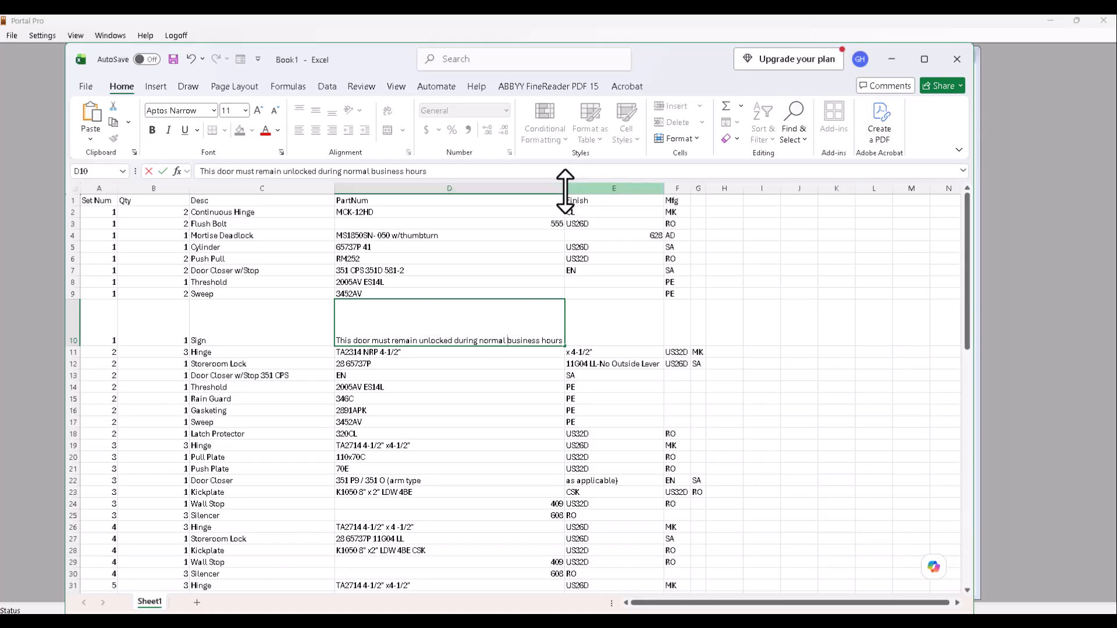
pyautogui.click(510, 258)
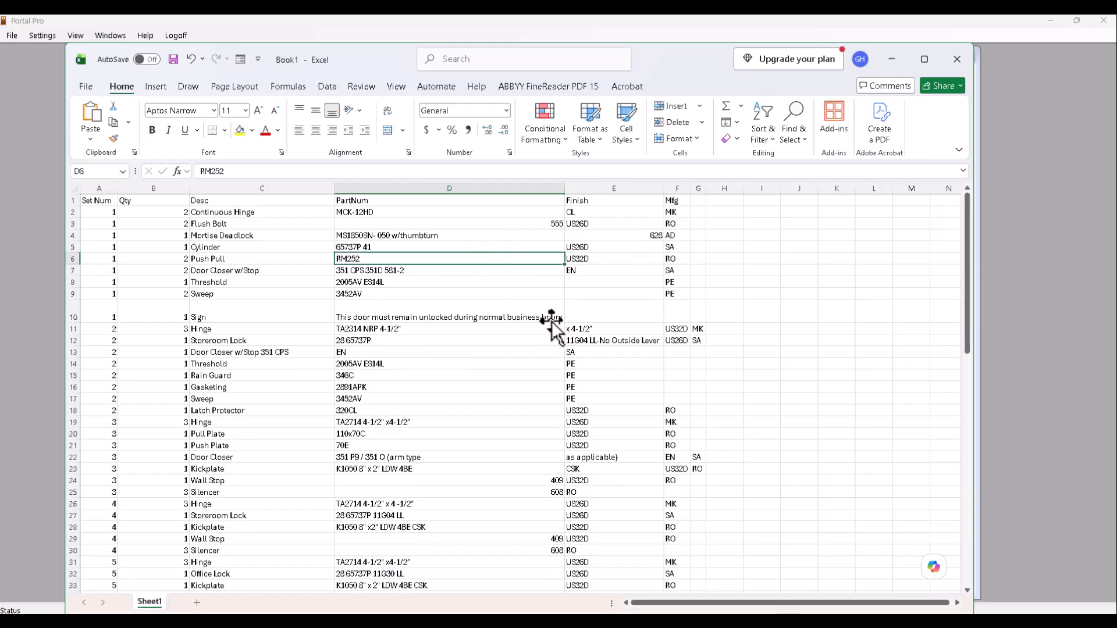
# Enter the Sign row's finish TBD in E10 and manufacturer OO in F10.
pyautogui.click(597, 311)
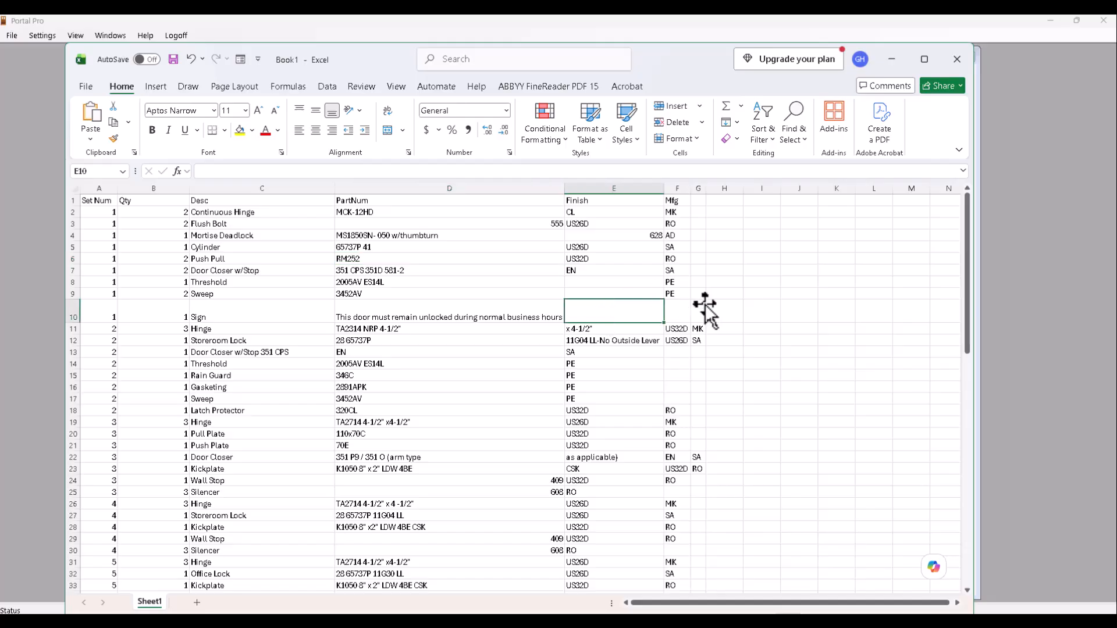
pyautogui.write('TBD')
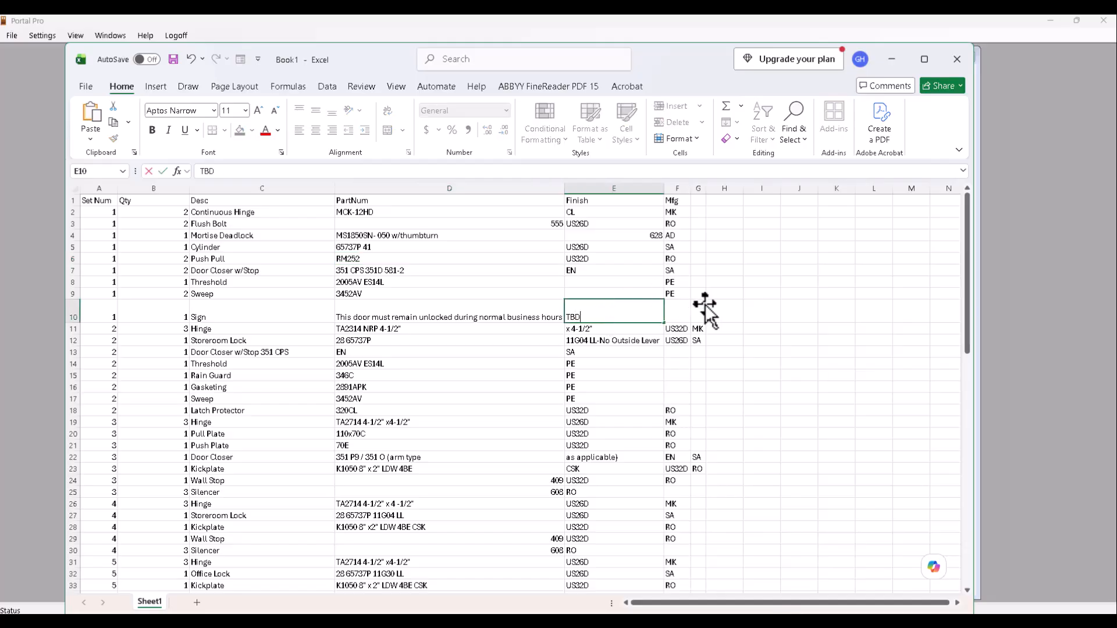
pyautogui.click(678, 317)
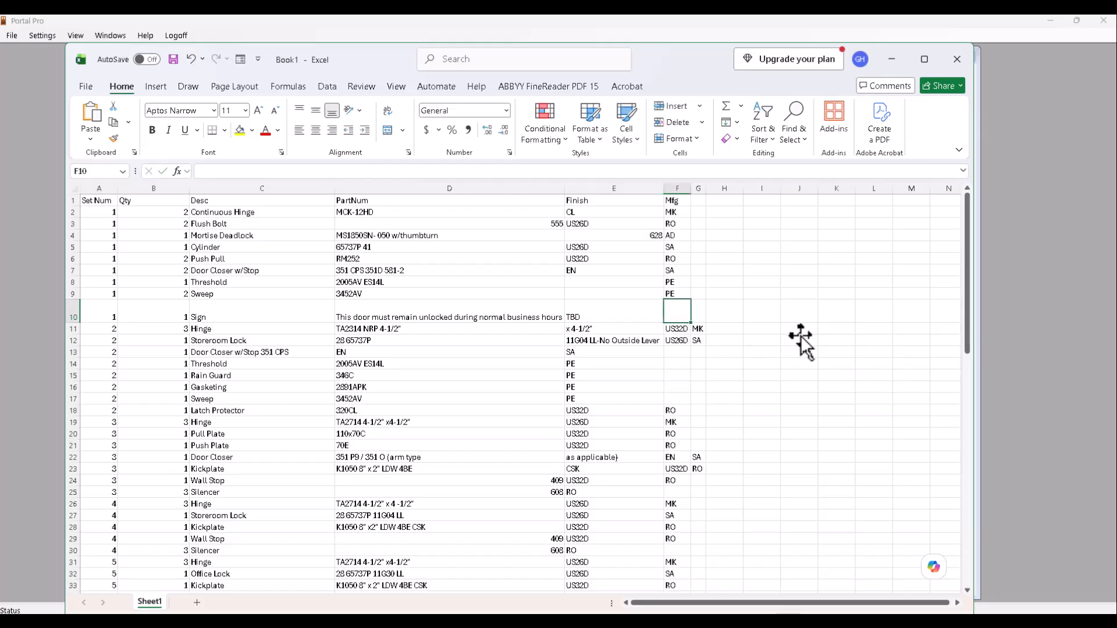
pyautogui.write('OO')
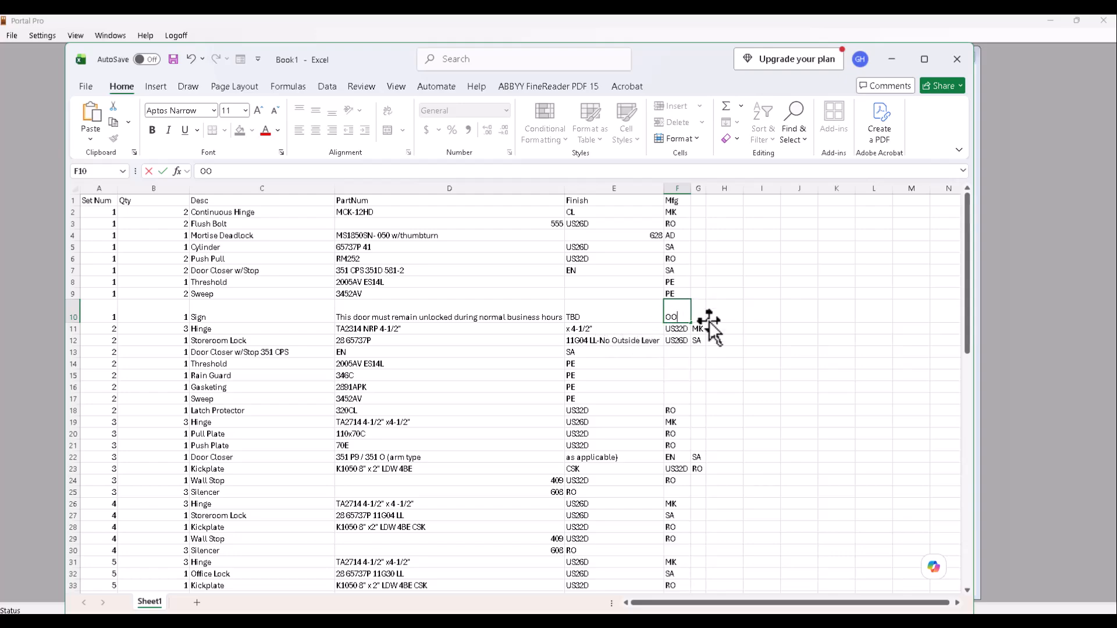
pyautogui.click(734, 327)
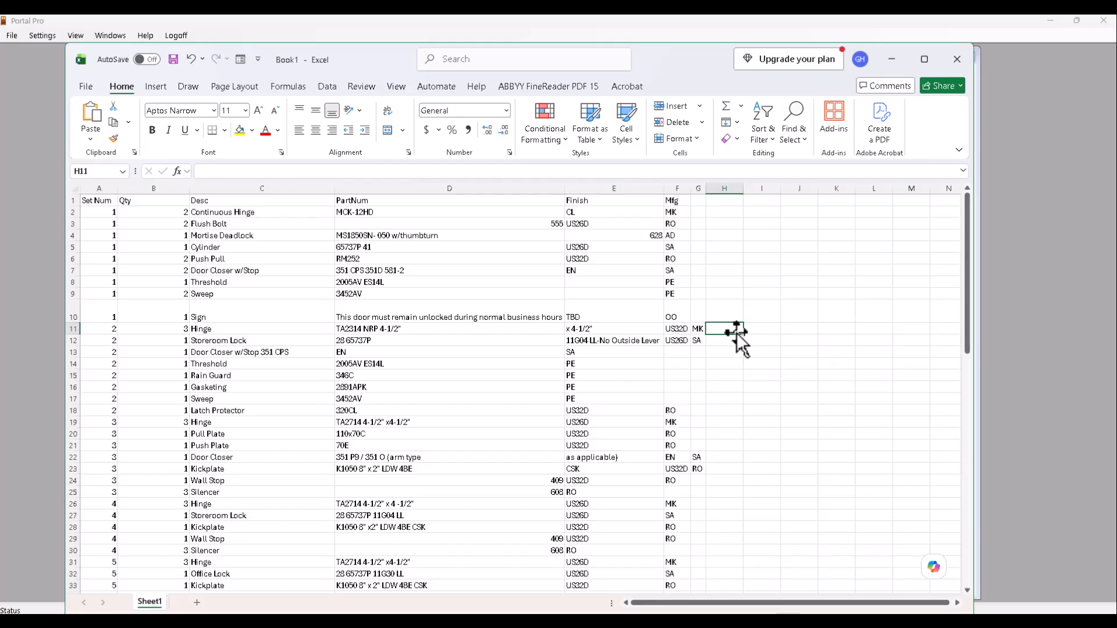
pyautogui.click(589, 330)
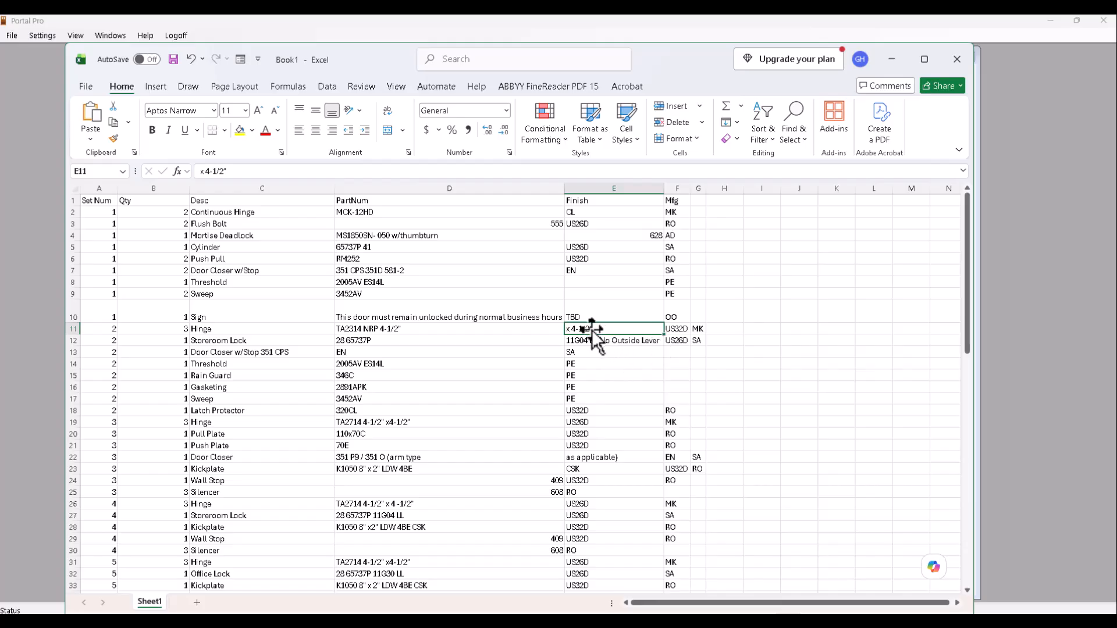
pyautogui.hotkey('ctrl', 'c')
pyautogui.click(403, 329)
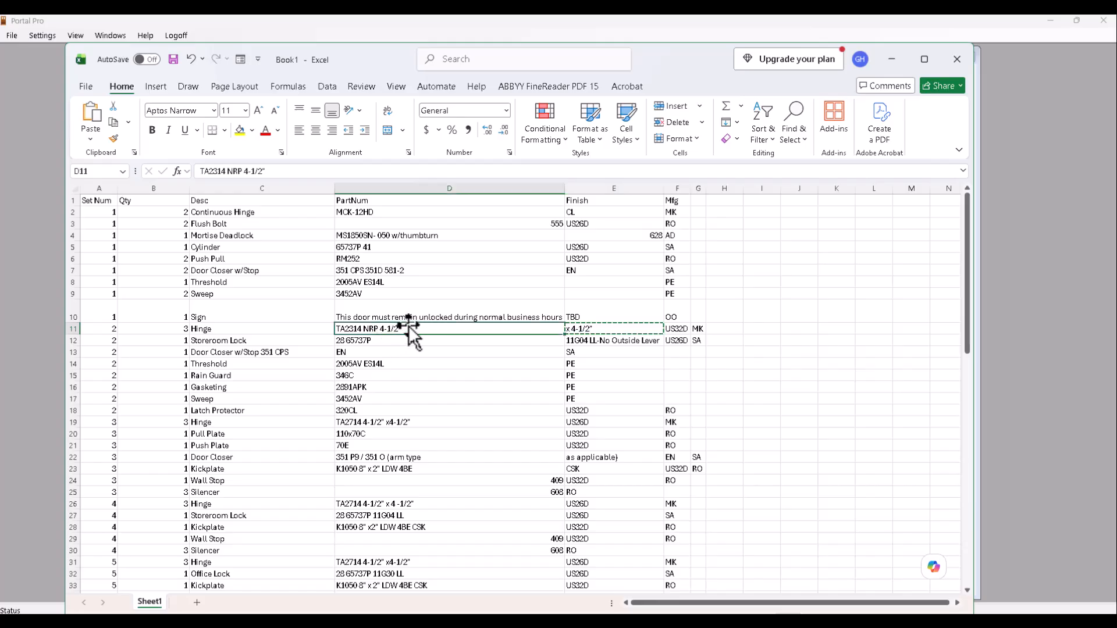
pyautogui.click(279, 171)
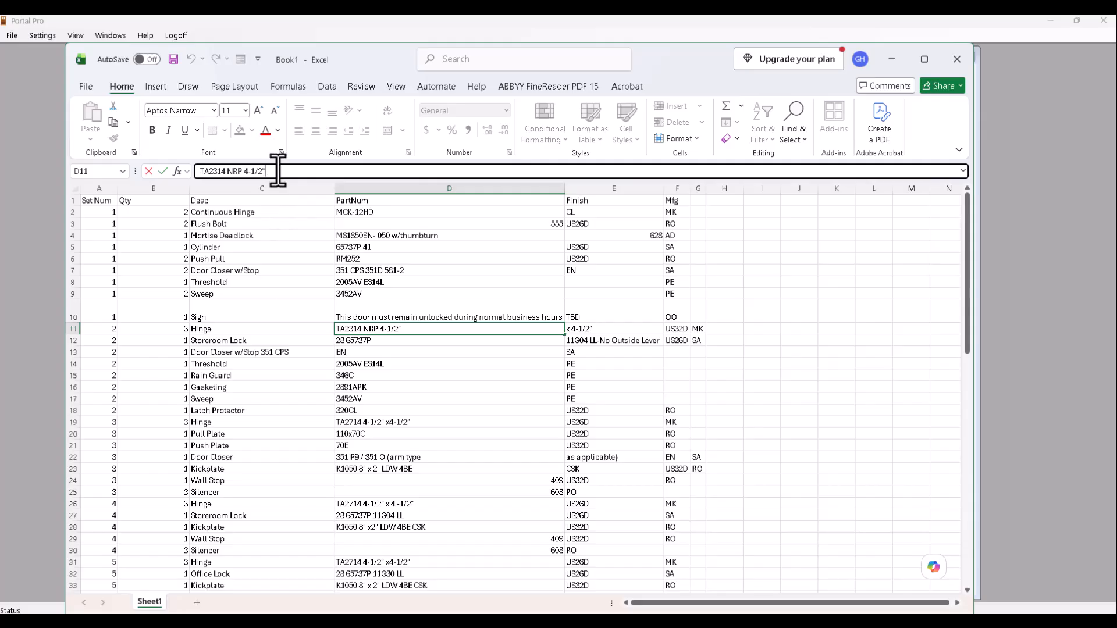
pyautogui.rightClick(279, 171)
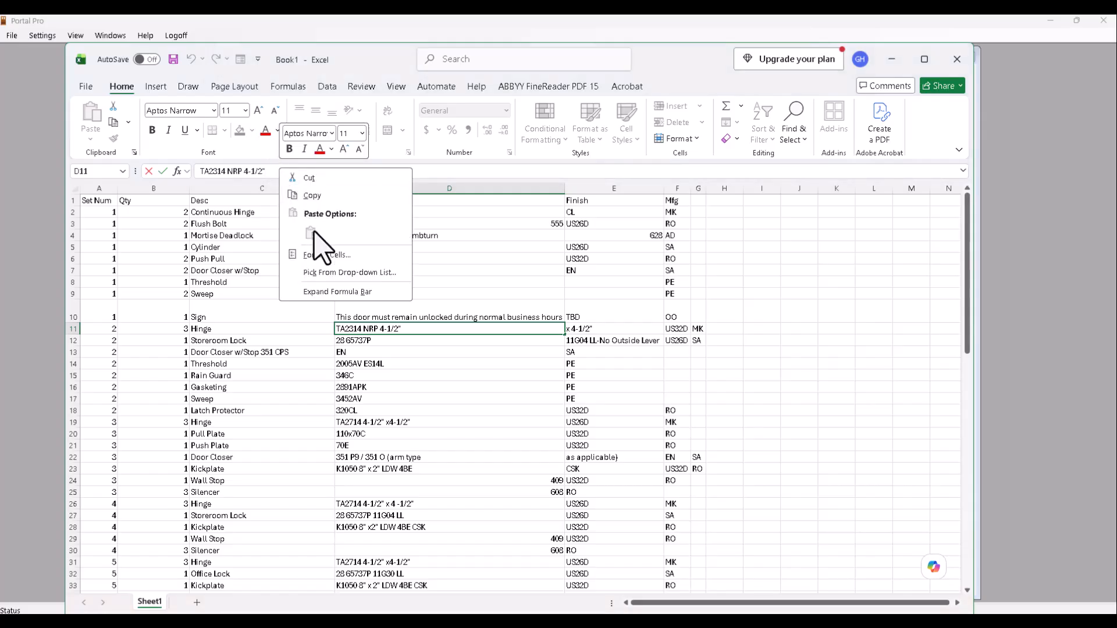
pyautogui.click(593, 343)
# Remove x 4-1/2" from E11 and append it to the hinge's part number in D11, giving TA2314 NRP 4-1/2"x 4-1/2".
pyautogui.click(588, 334)
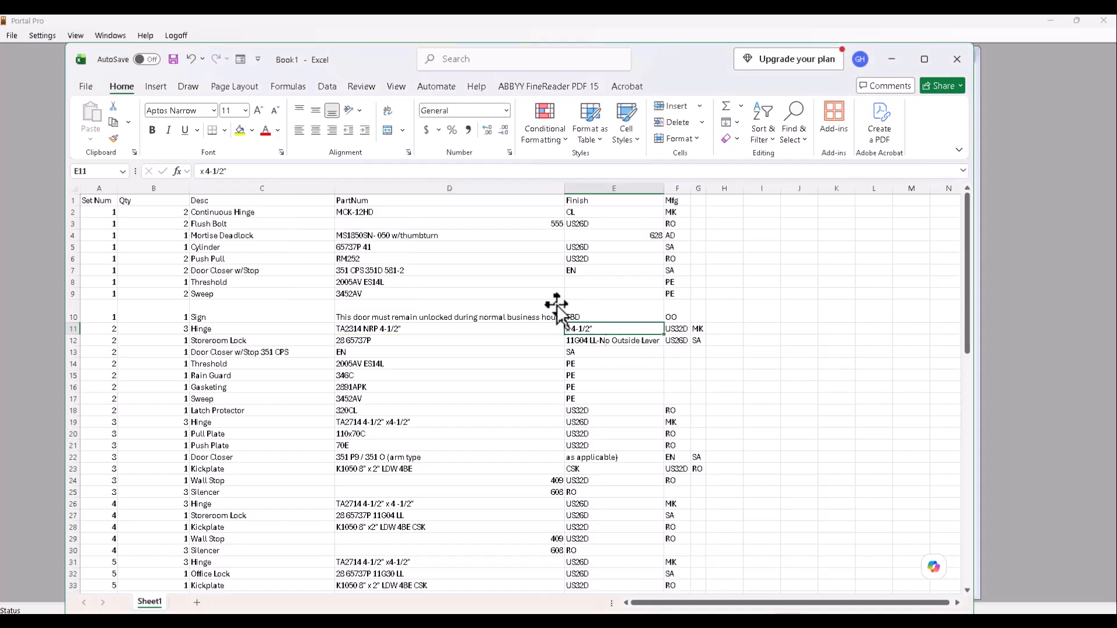
pyautogui.click(249, 171)
pyautogui.moveTo(248, 171); pyautogui.dragTo(137, 170)
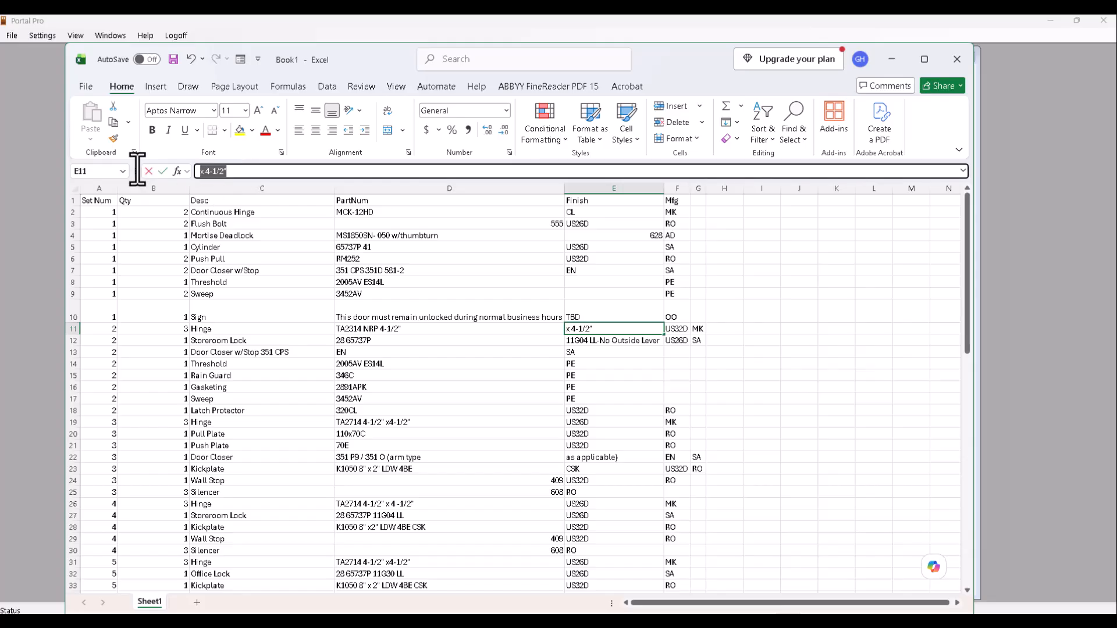
pyautogui.press('BackSpace')
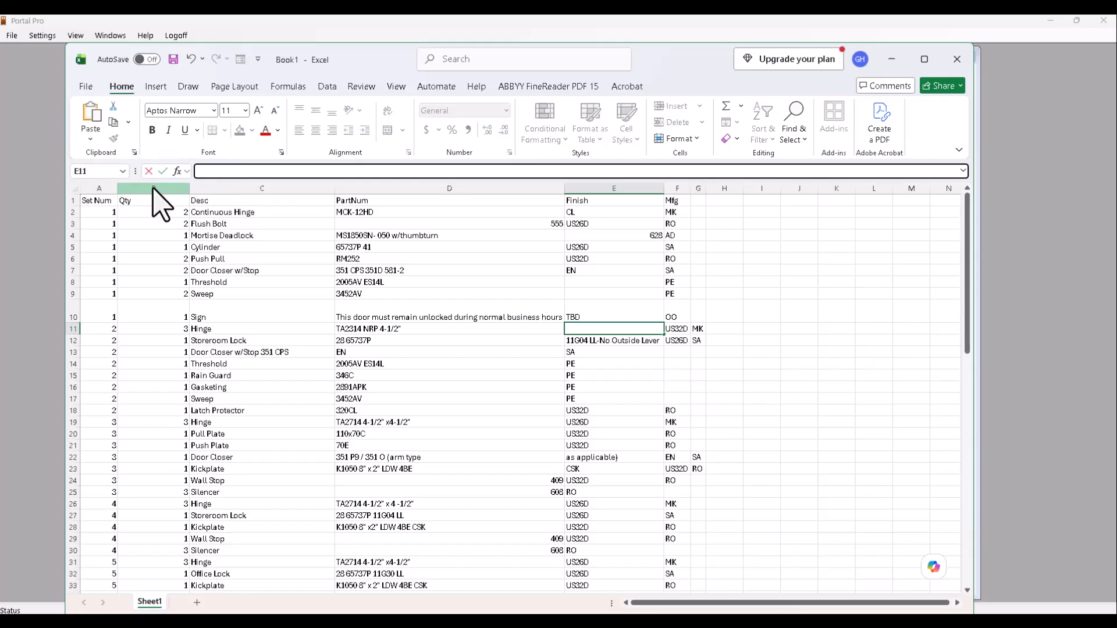
pyautogui.click(374, 329)
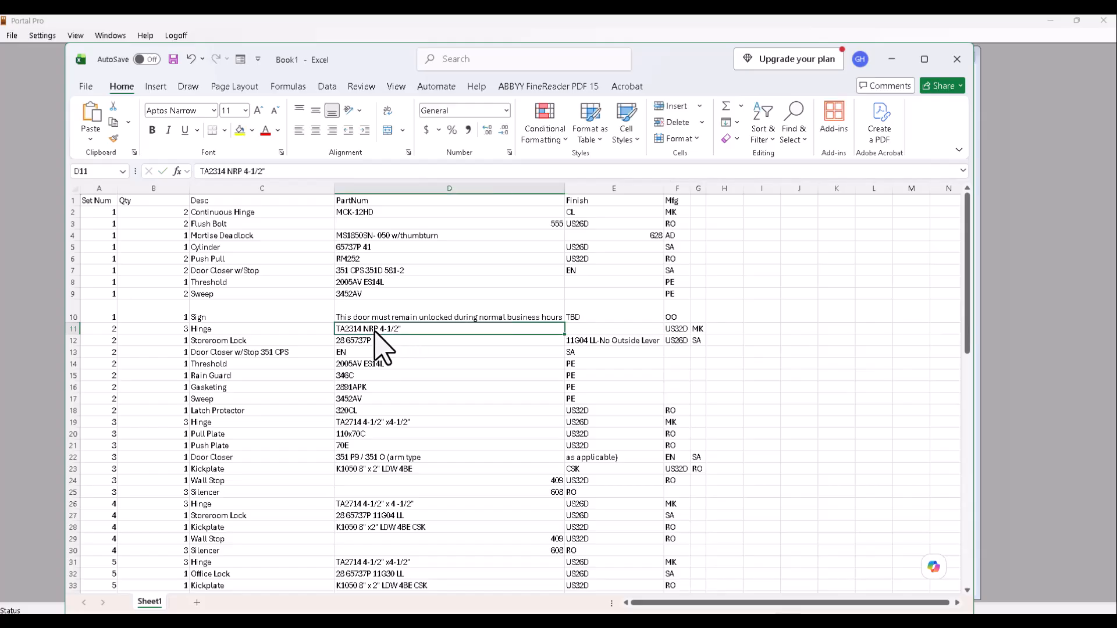
pyautogui.click(285, 172)
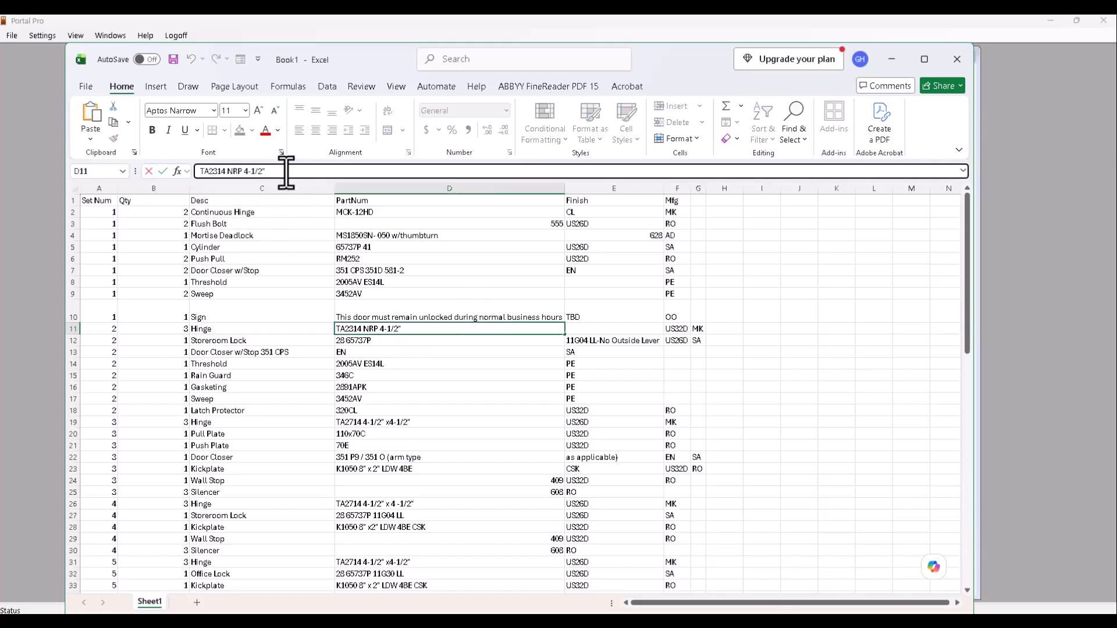
pyautogui.write('x 4-1/2"')
# Move the row 11 hinge's finish US32D into E11 and its manufacturer MK into F11.
pyautogui.click(674, 333)
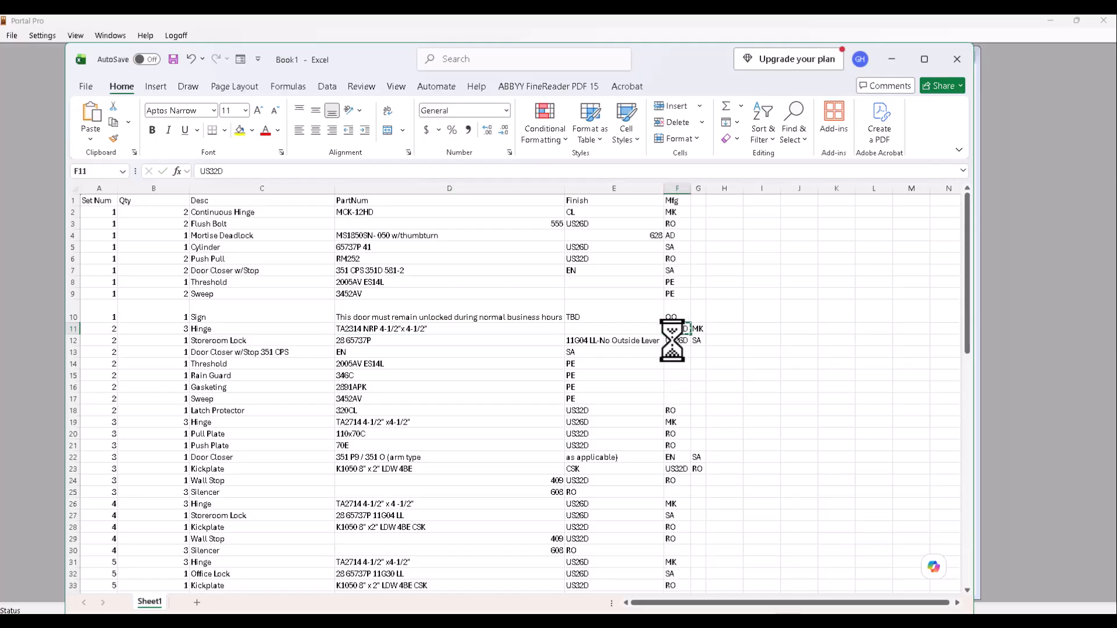
pyautogui.click(588, 329)
pyautogui.hotkey('ctrl', 'v')
pyautogui.click(700, 330)
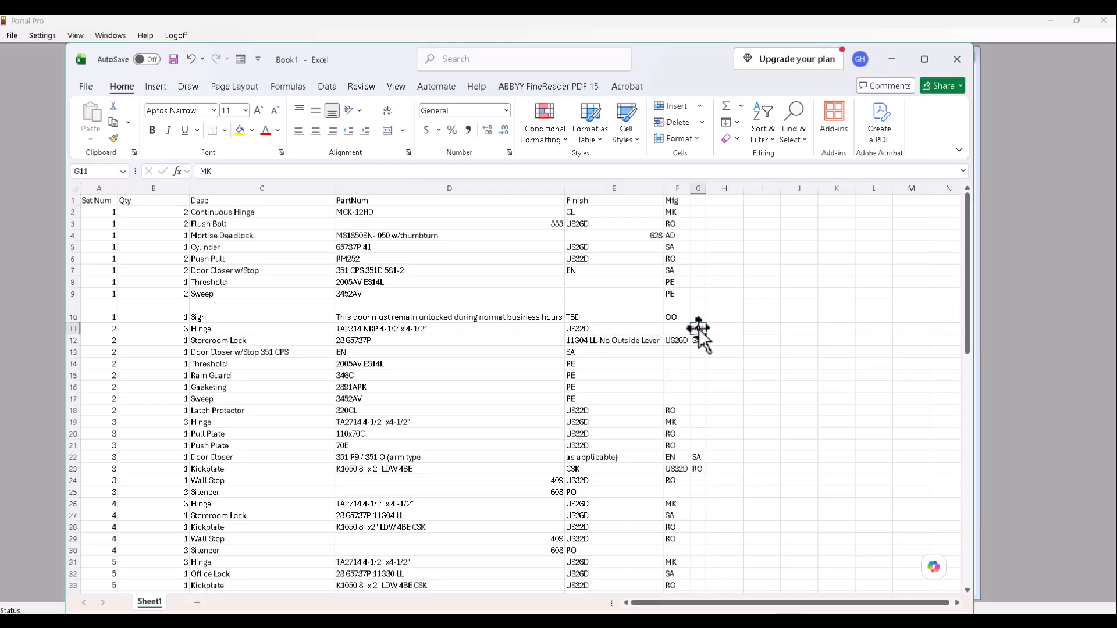
pyautogui.hotkey('ctrl', 'x')
pyautogui.click(676, 330)
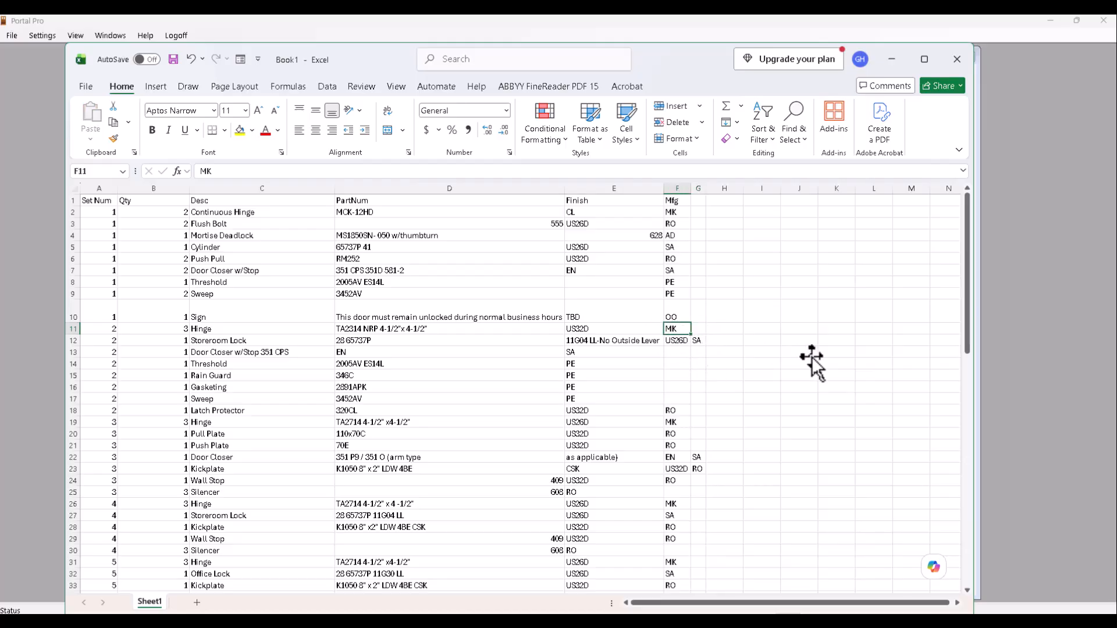
pyautogui.click(727, 365)
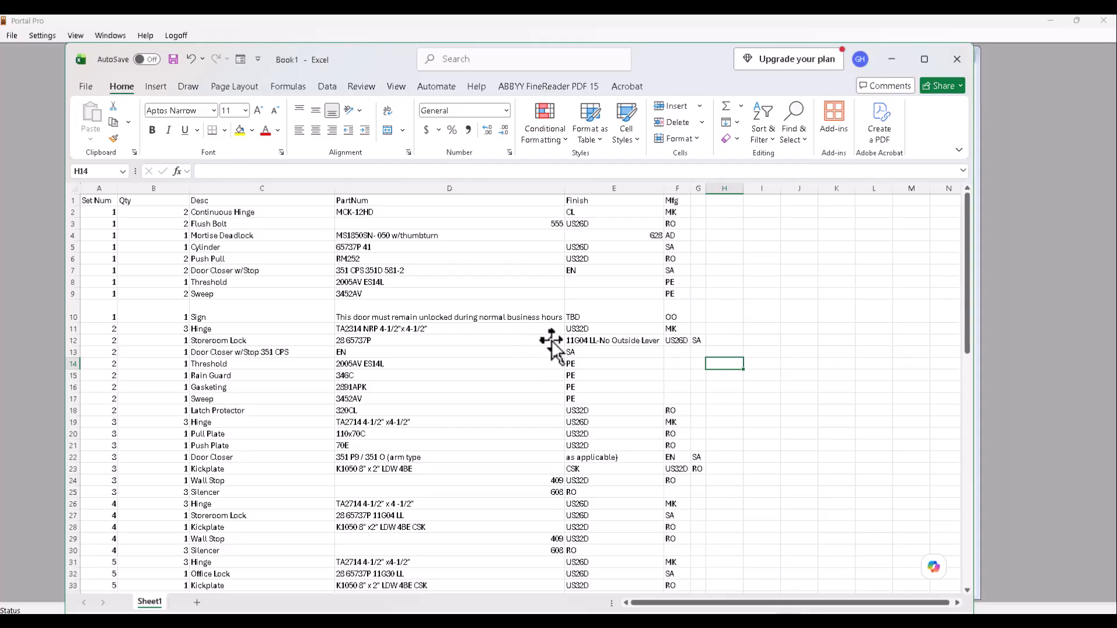
# Cut 11G04 LL-No Outside Lever from E12 and append it to the Storeroom Lock's part number 28 65737P in D12.
pyautogui.click(594, 340)
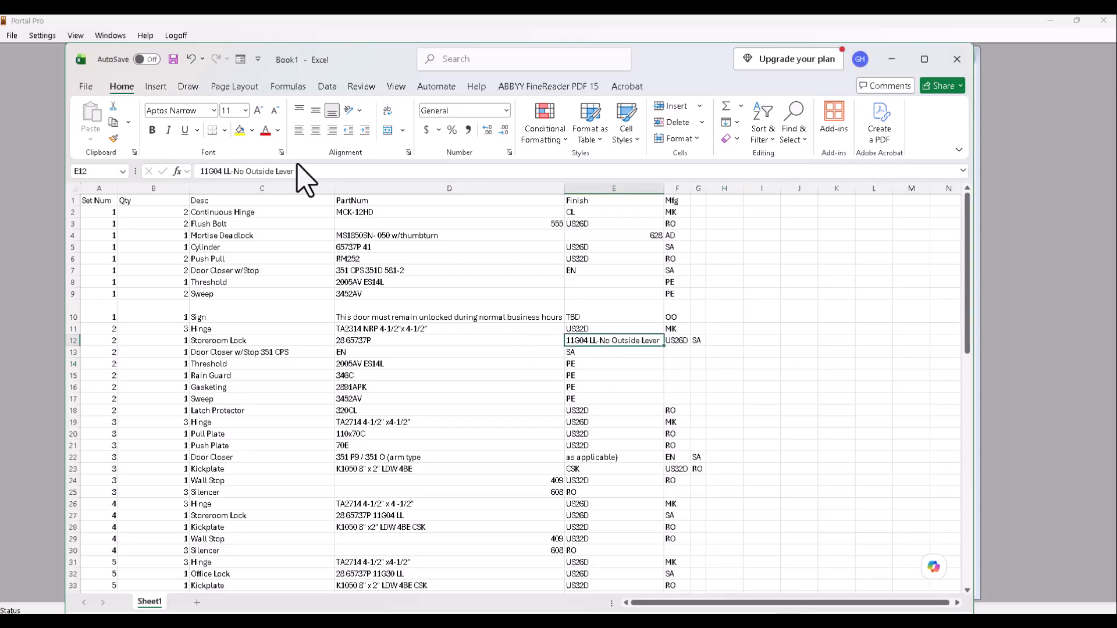
pyautogui.moveTo(301, 170); pyautogui.dragTo(56, 171)
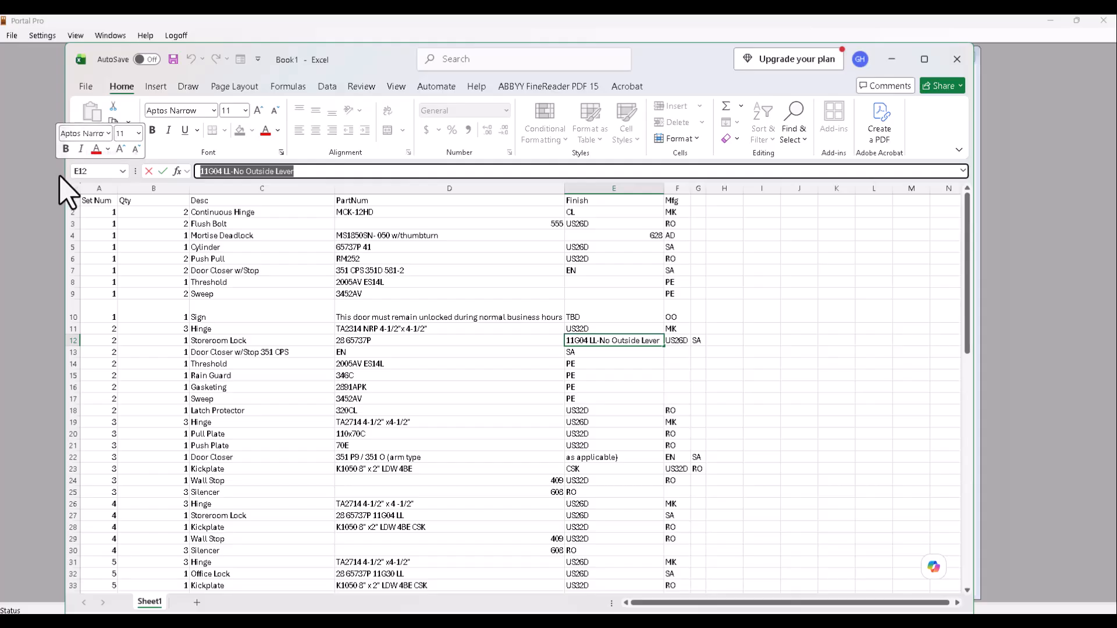
pyautogui.press('BackSpace')
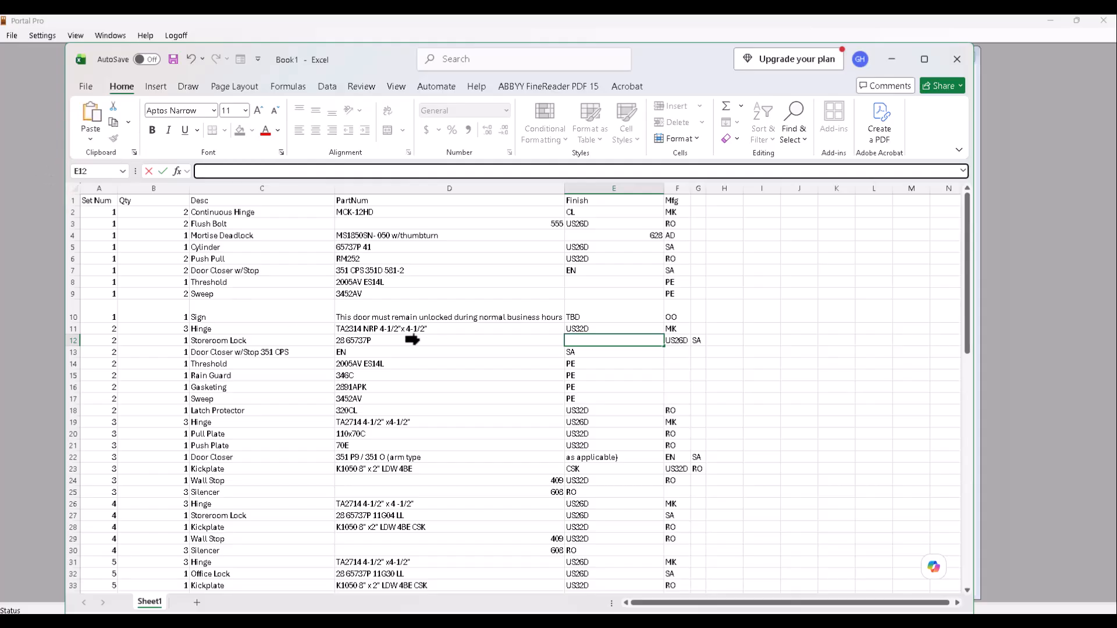
pyautogui.click(386, 340)
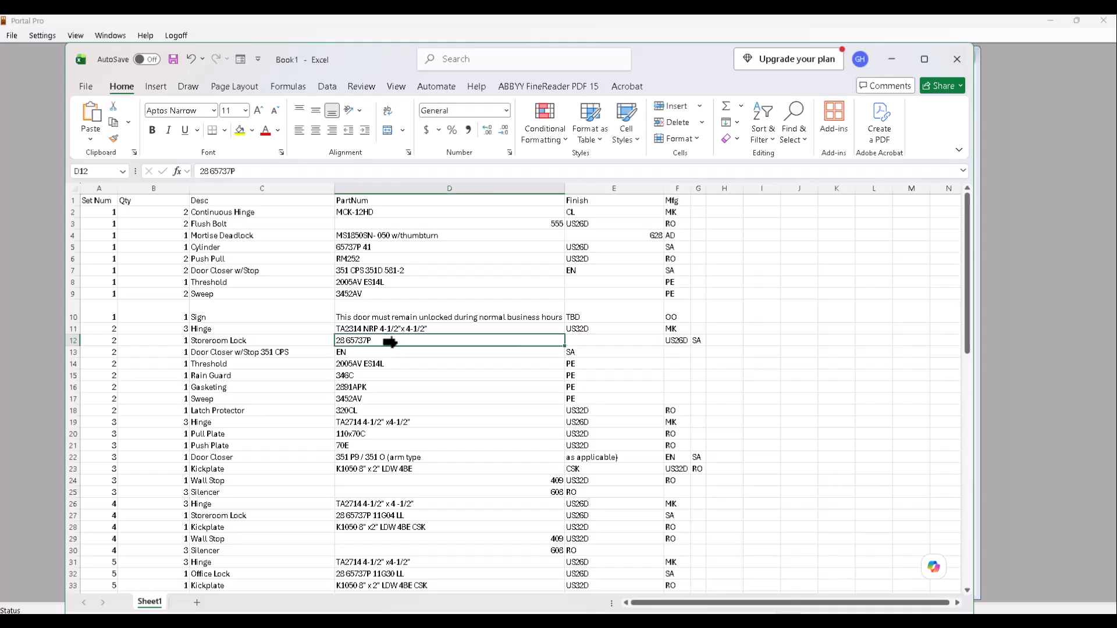
pyautogui.click(253, 171)
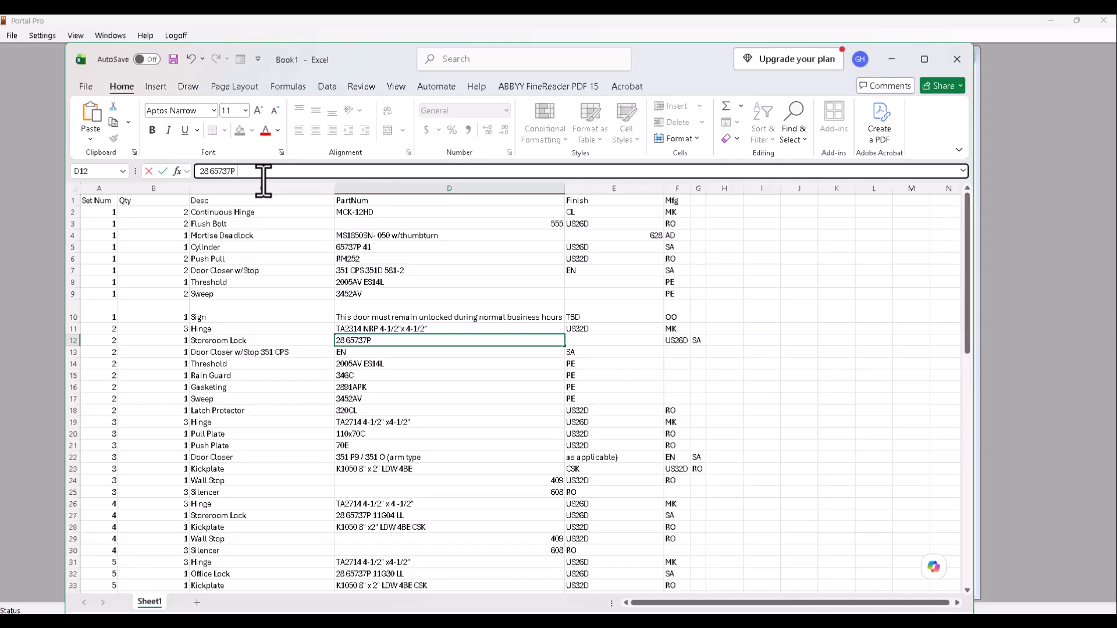
pyautogui.hotkey('ctrl', 'v')
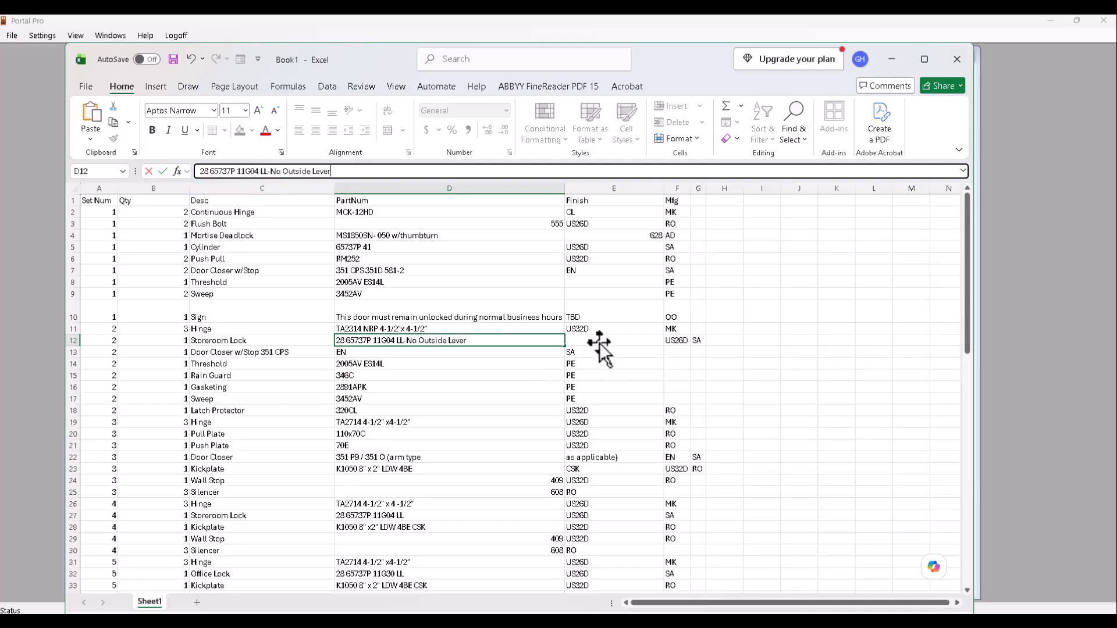
# Move the row 12 Storeroom Lock's finish US26D into E12 and its manufacturer SA into F12.
pyautogui.click(678, 340)
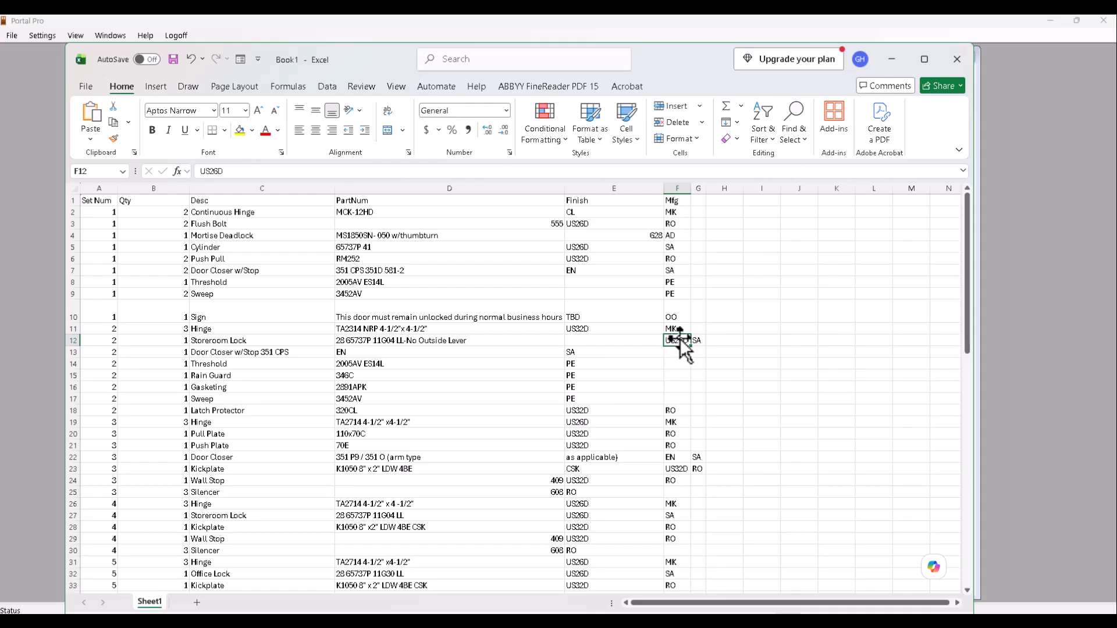
pyautogui.click(599, 343)
pyautogui.hotkey('ctrl', 'v')
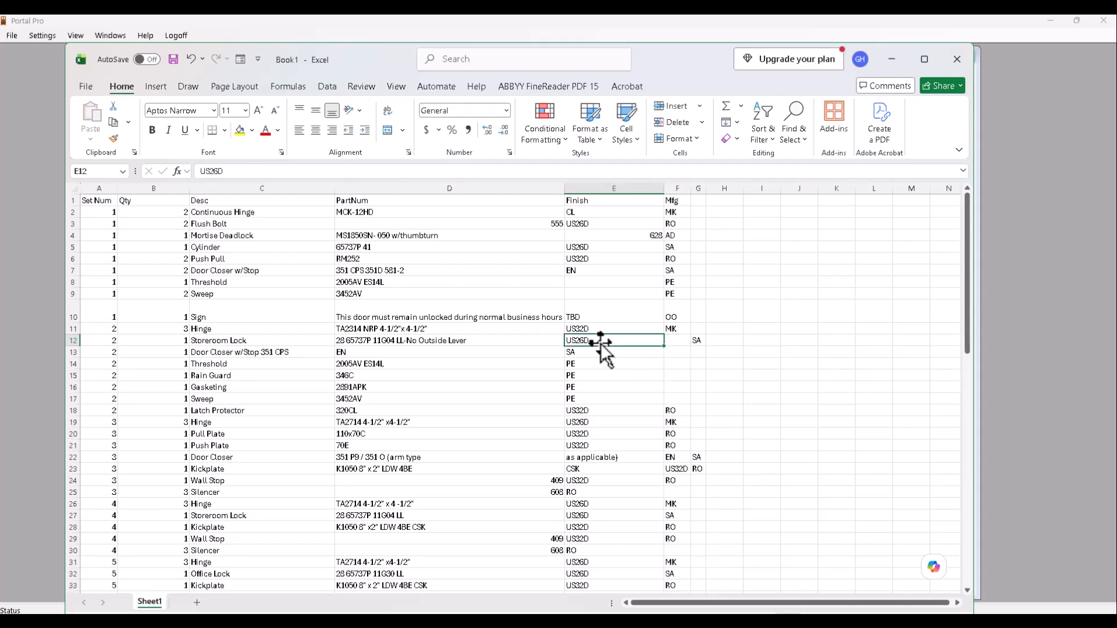
pyautogui.click(704, 345)
pyautogui.hotkey('ctrl', 'x')
pyautogui.click(675, 343)
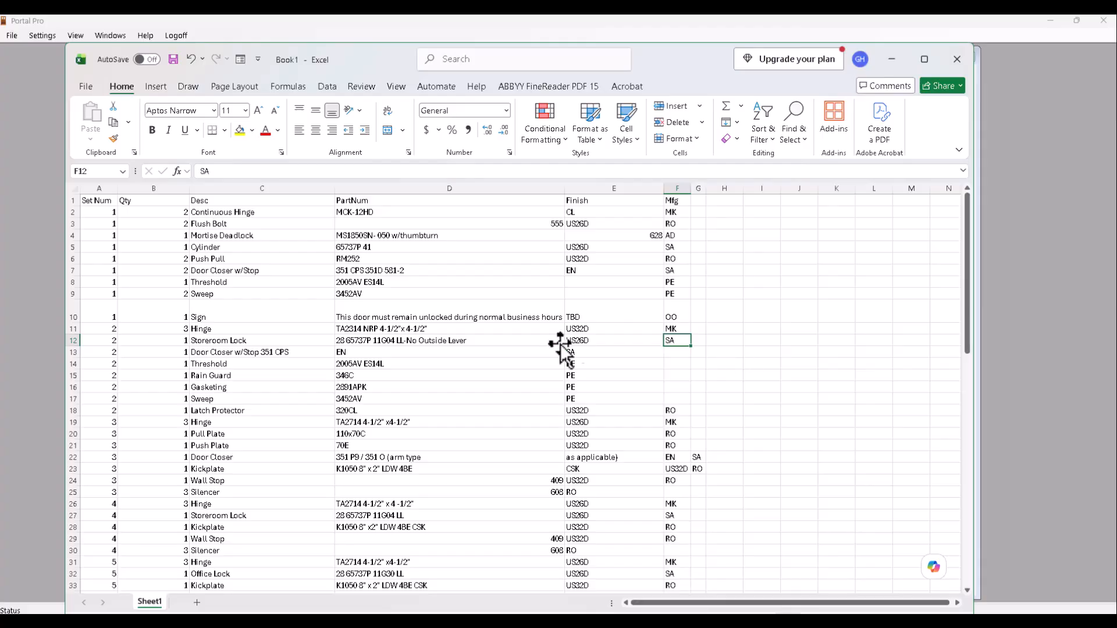
# Review the hardware set rows for part numbers, finishes and manufacturers aligned under their proper columns.
pyautogui.scroll(-1, 488, 370)
pyautogui.scroll(-6, 489, 374)
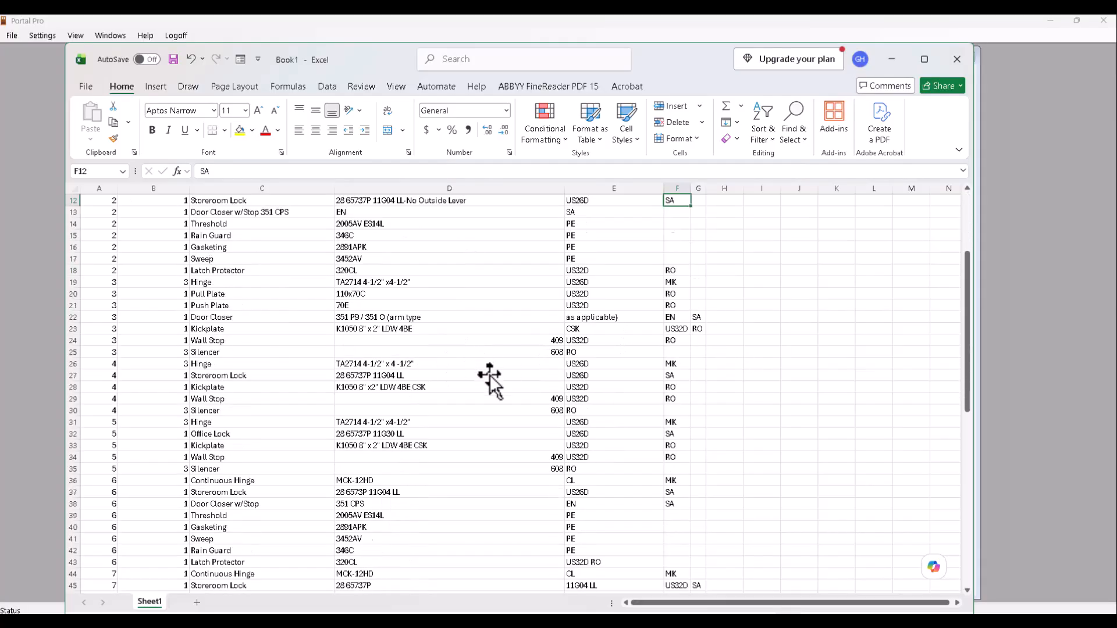
pyautogui.scroll(6, 506, 408)
pyautogui.scroll(1, 507, 402)
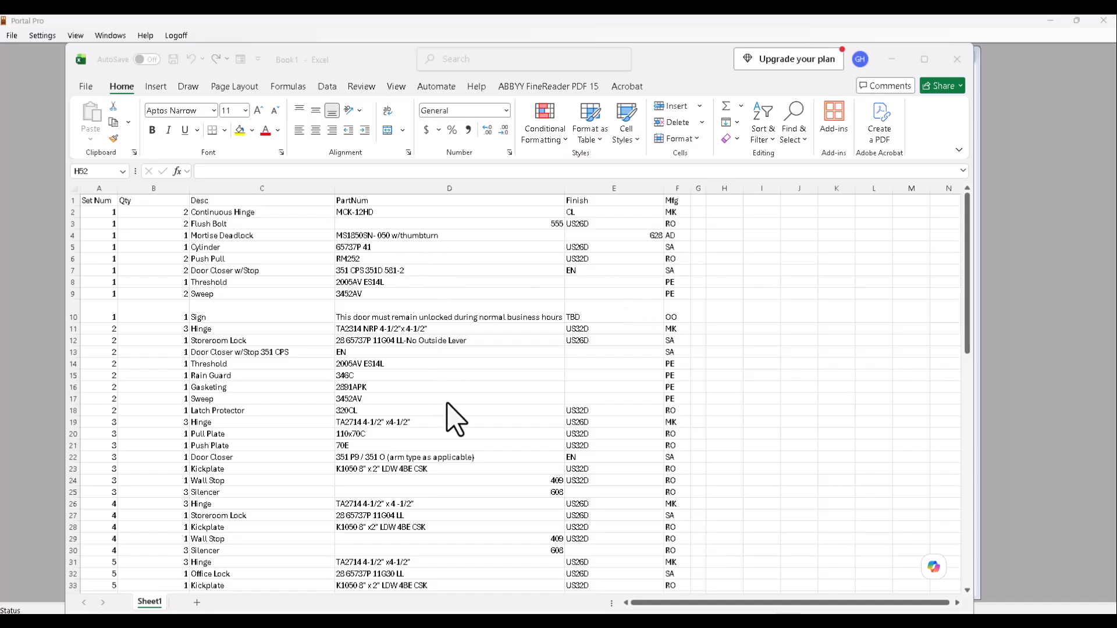
pyautogui.scroll(-6, 449, 406)
pyautogui.scroll(5, 462, 424)
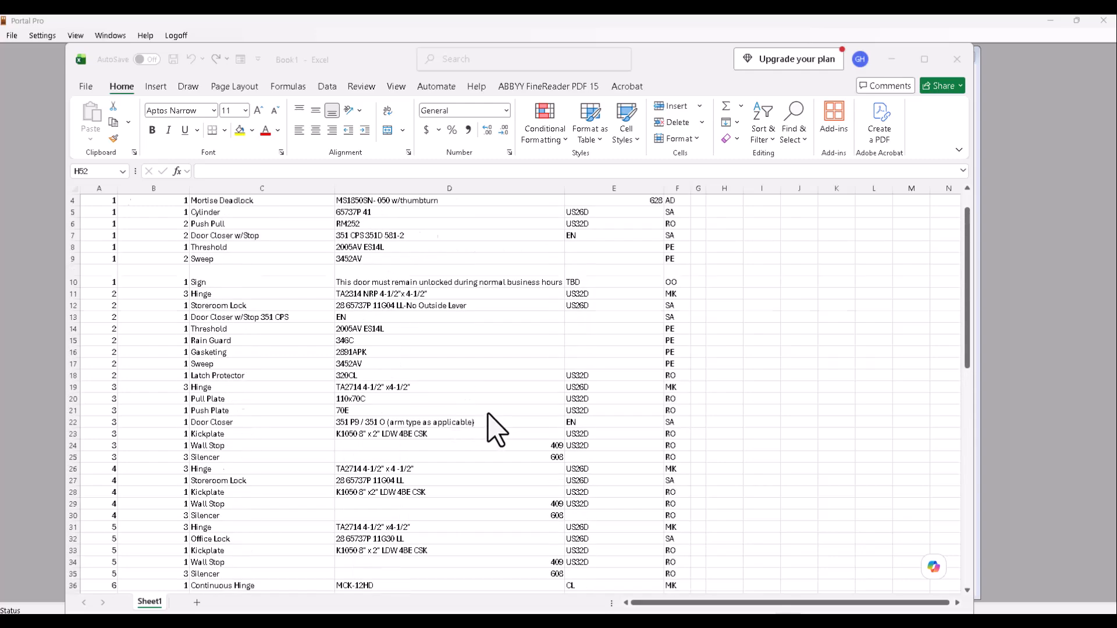
pyautogui.scroll(1, 487, 414)
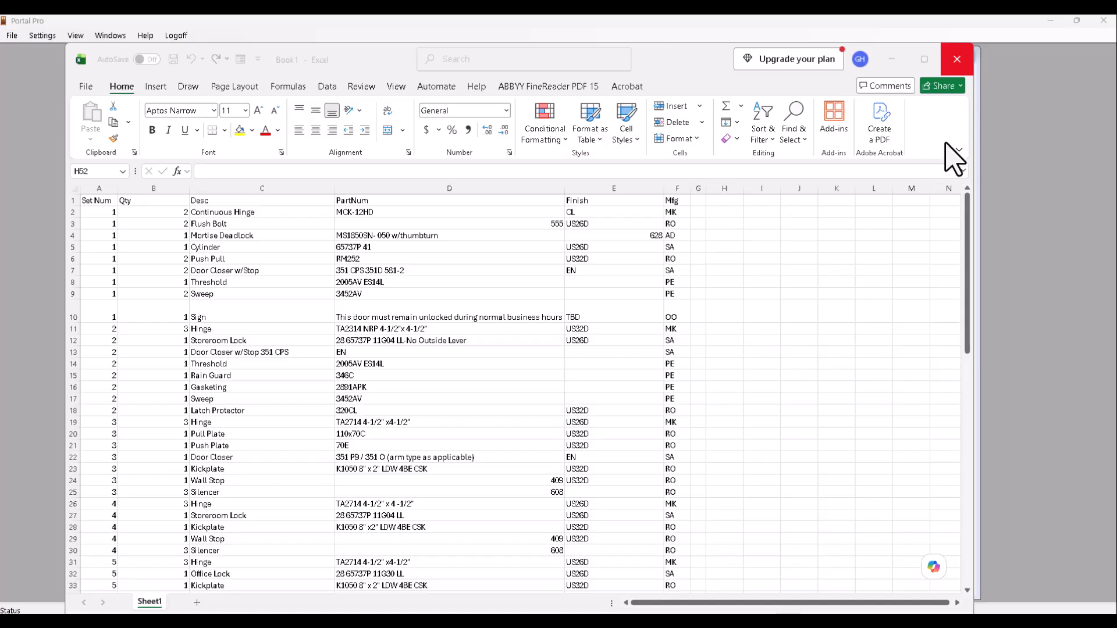
# Close the Book1 workbook without saving its changes and return to Portal Pro.
pyautogui.click(957, 60)
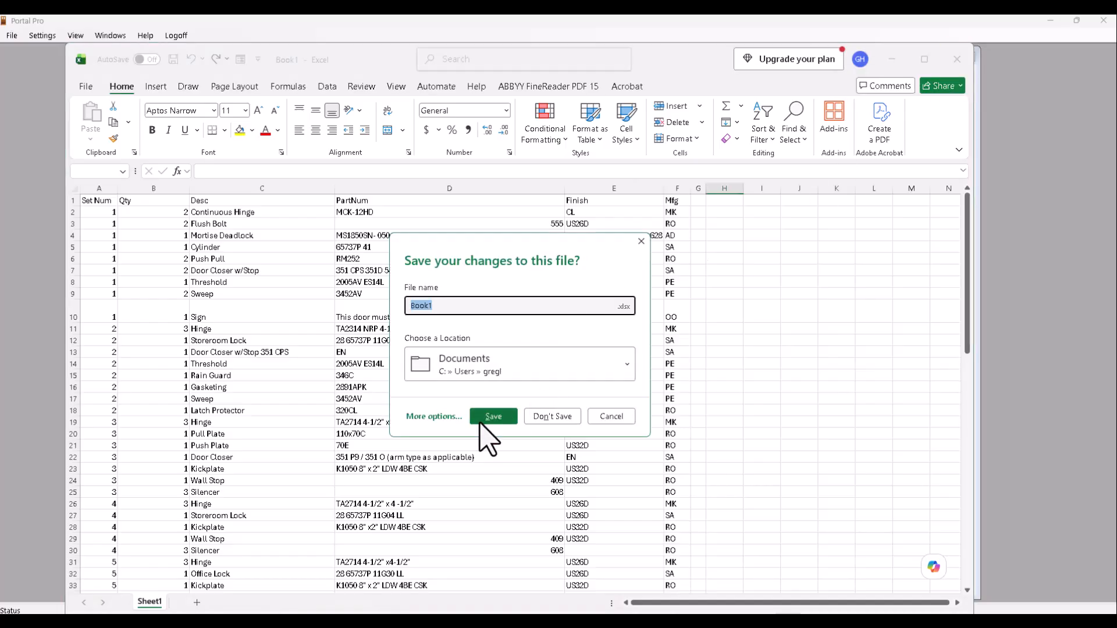
pyautogui.click(551, 417)
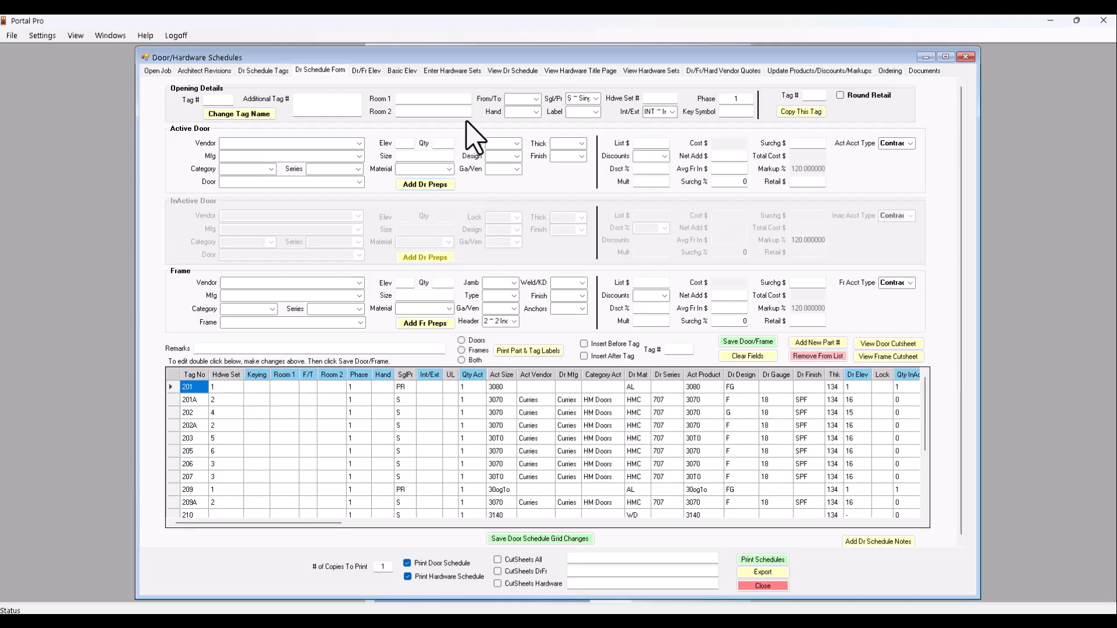
# Show the Enter Hardware Sets form and check which hardware sets are available for selection.
pyautogui.click(452, 71)
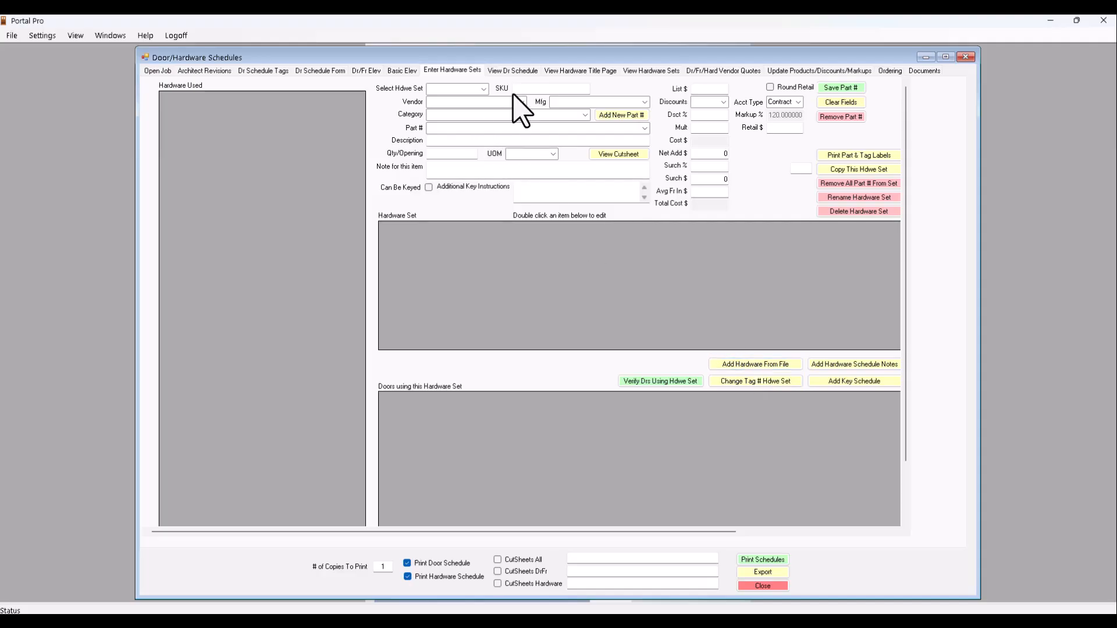
pyautogui.click(483, 89)
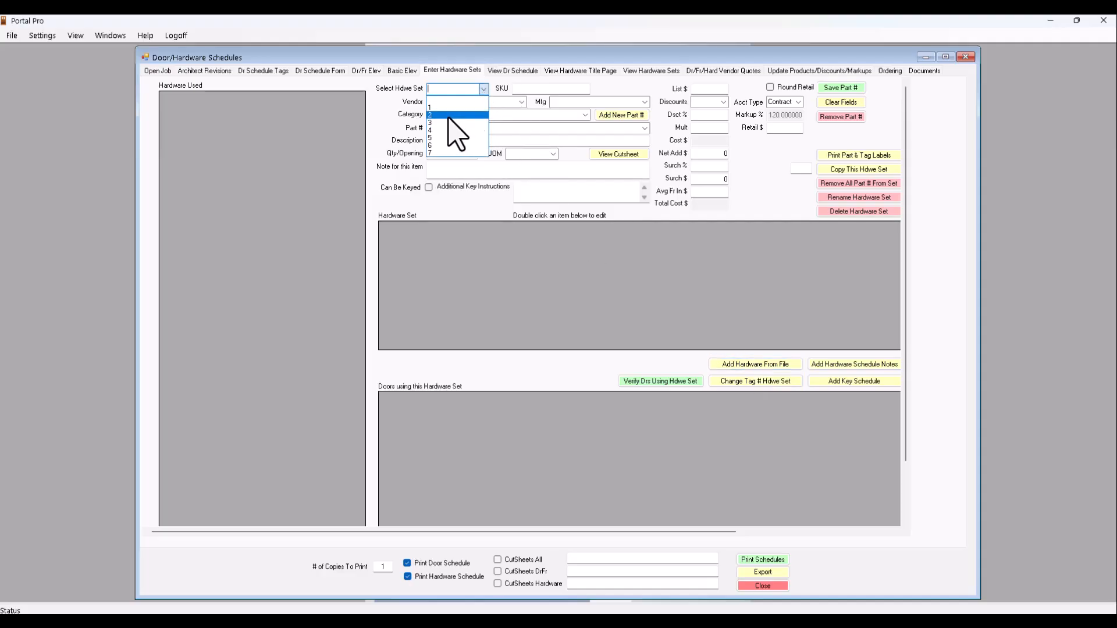
pyautogui.click(635, 268)
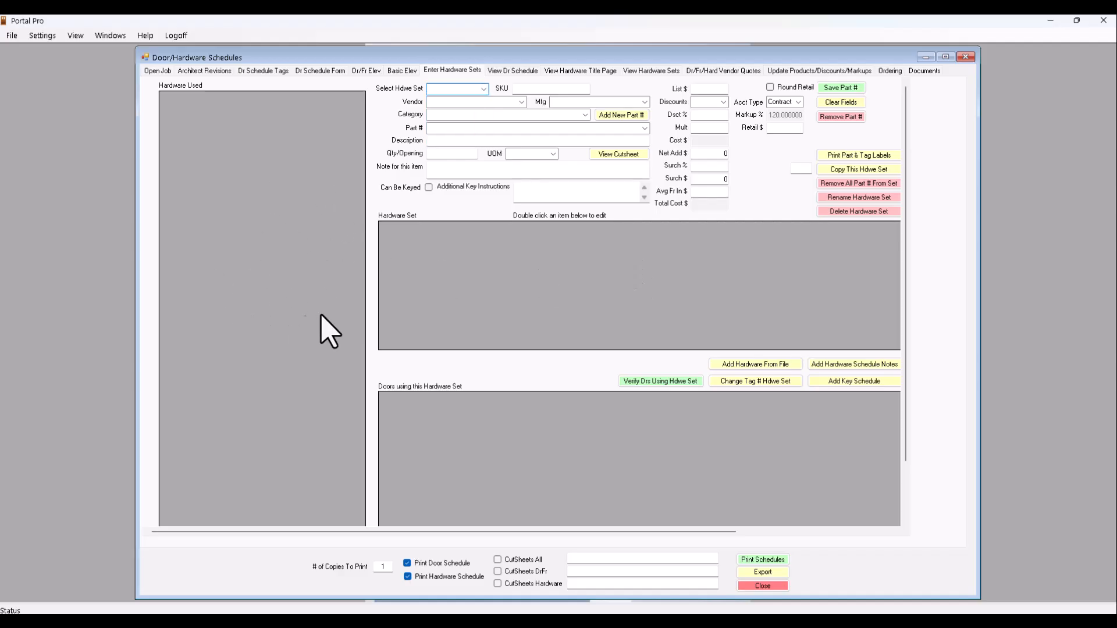
# Start adding hardware from a file and load HardwareUpdatedCorrected.xlsx from the AbbyHardware 7-8-2026 folder.
pyautogui.click(755, 365)
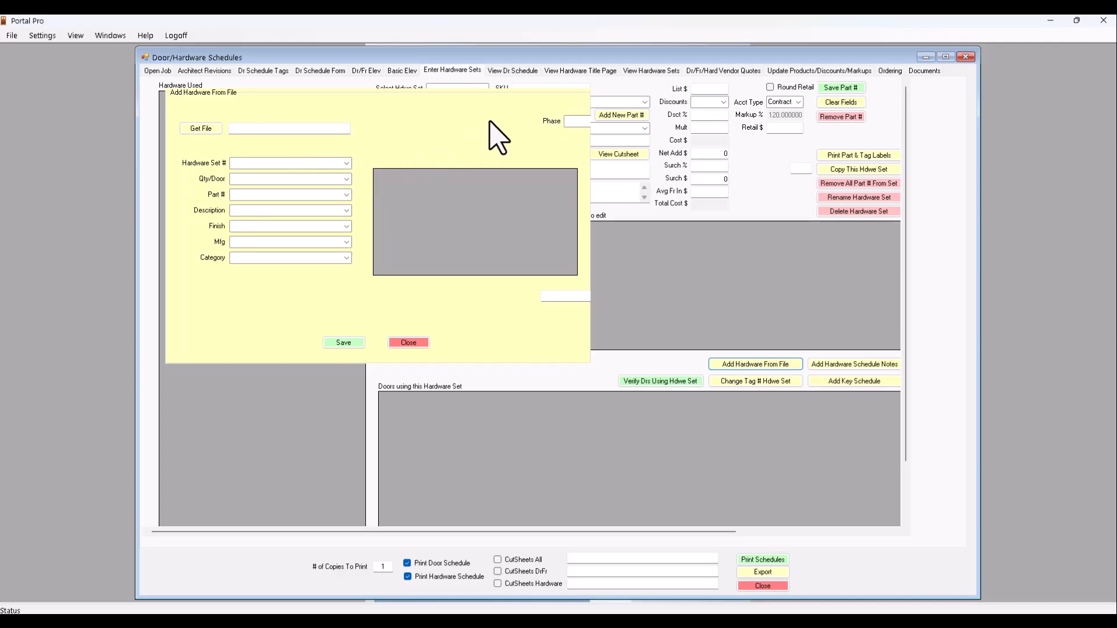
pyautogui.click(202, 129)
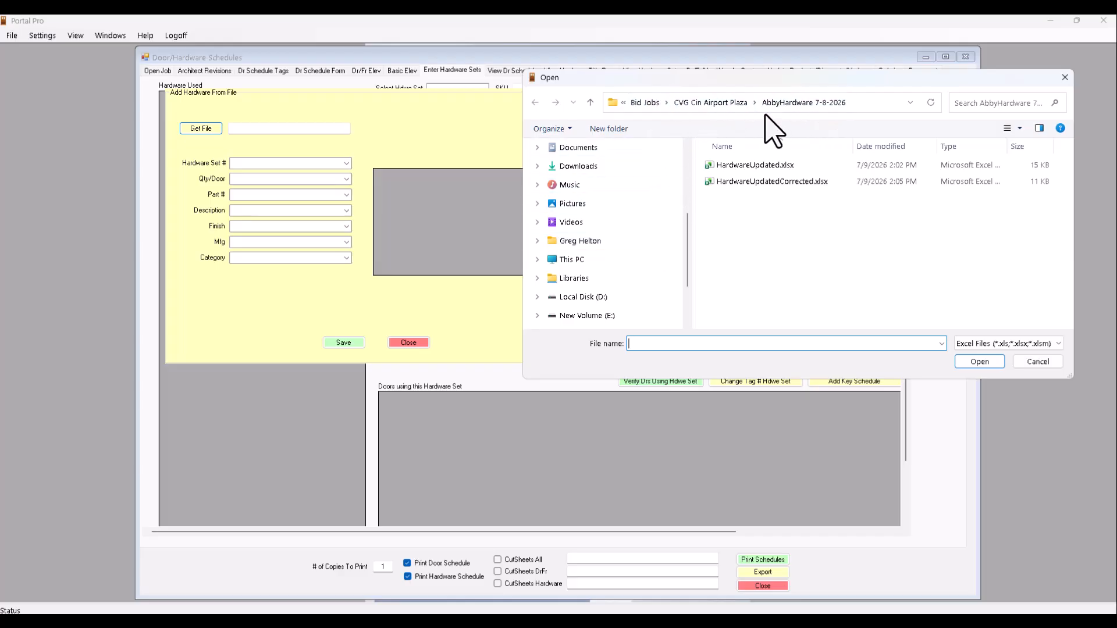
pyautogui.doubleClick(774, 182)
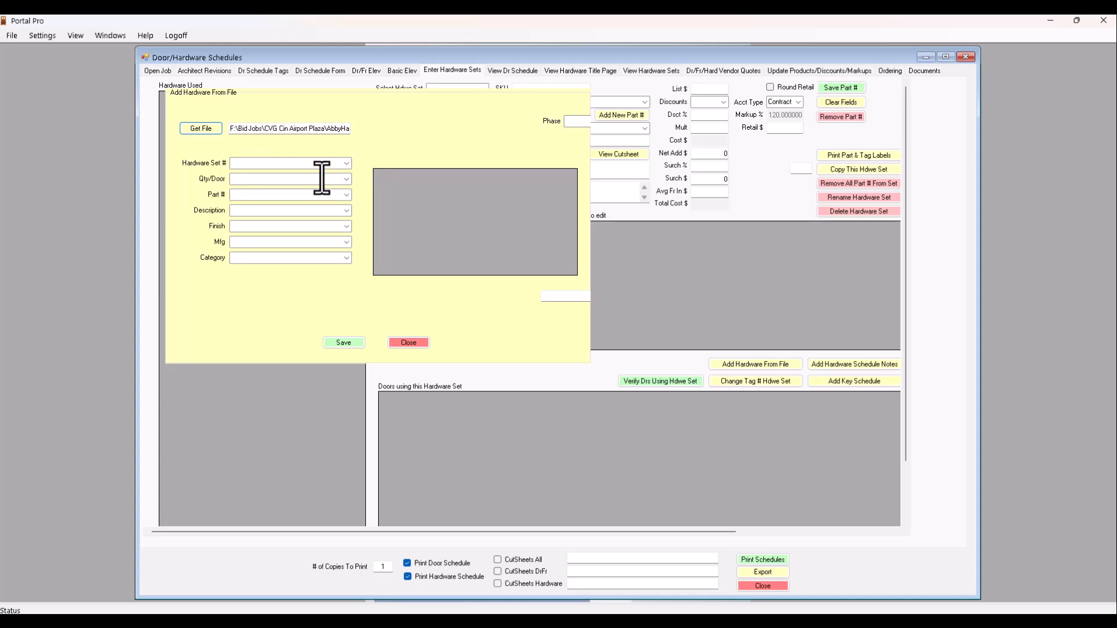
# Map Hardware Set # to the file's Set Num column, Qty/Door to Qty, and Part # to PartNumber.
pyautogui.click(347, 164)
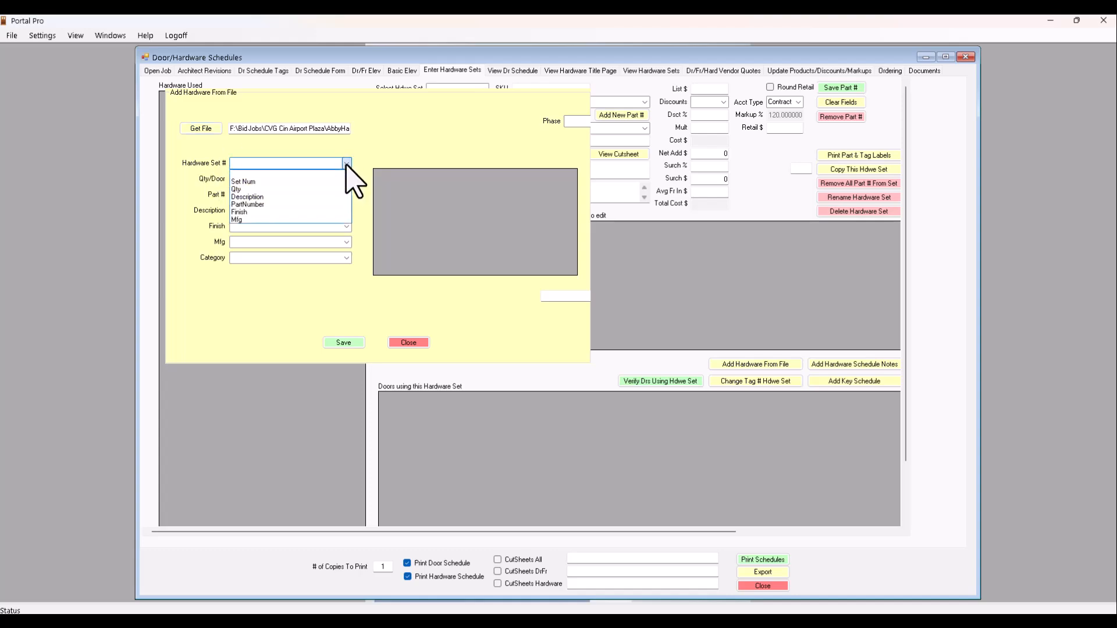
pyautogui.click(248, 181)
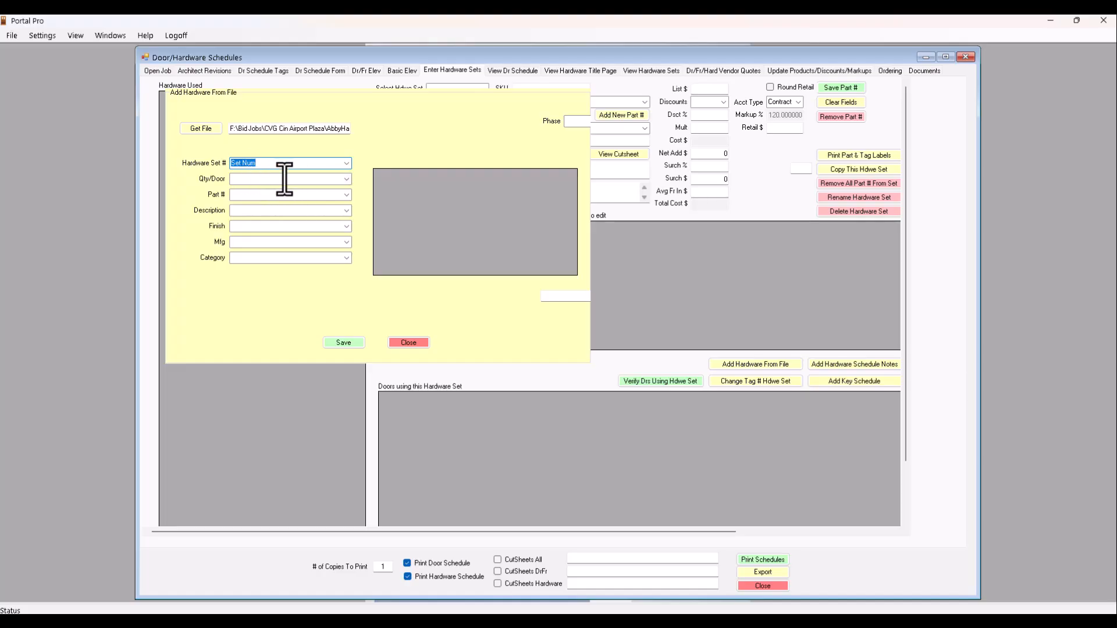
pyautogui.click(347, 180)
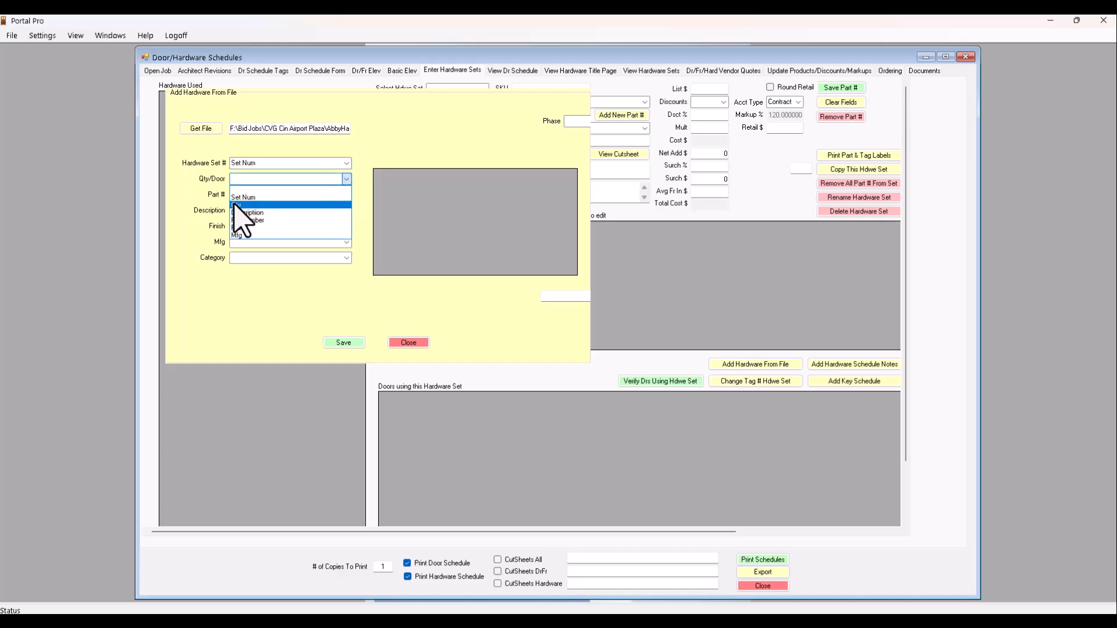
pyautogui.click(235, 205)
pyautogui.click(347, 195)
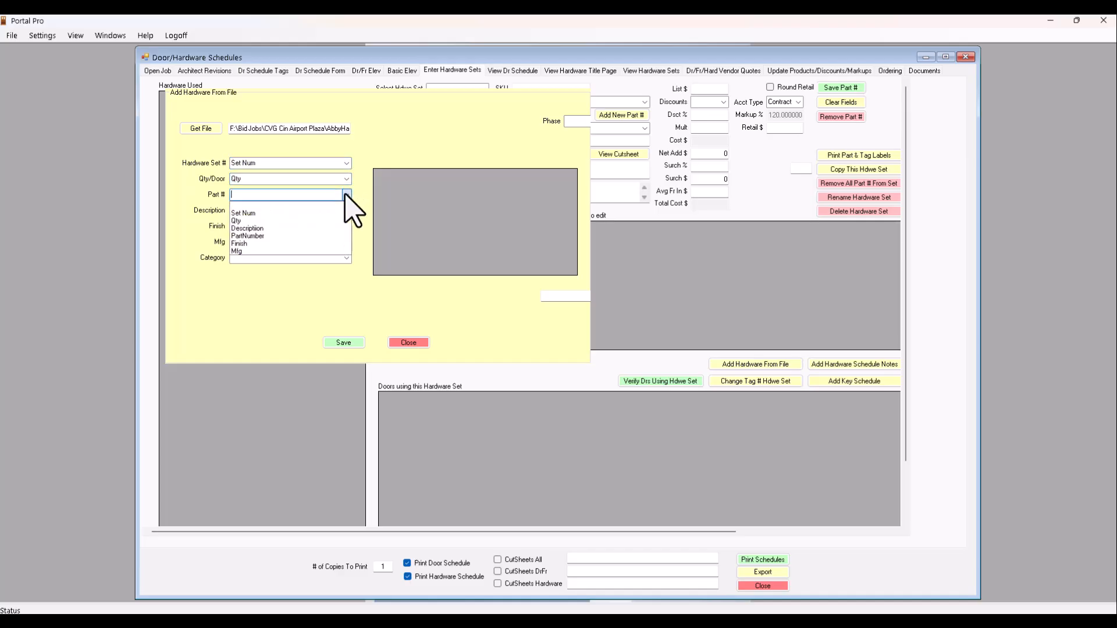
pyautogui.click(257, 235)
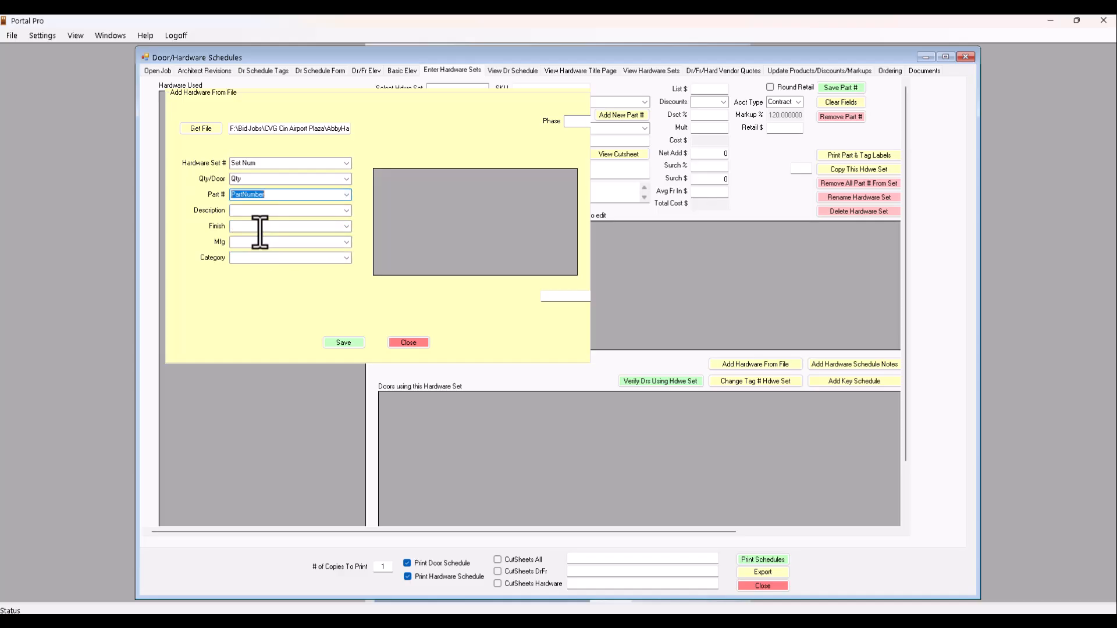
# Map the Description, Finish and Mfg fields to the file's Description, Finish and Mfg columns.
pyautogui.click(344, 211)
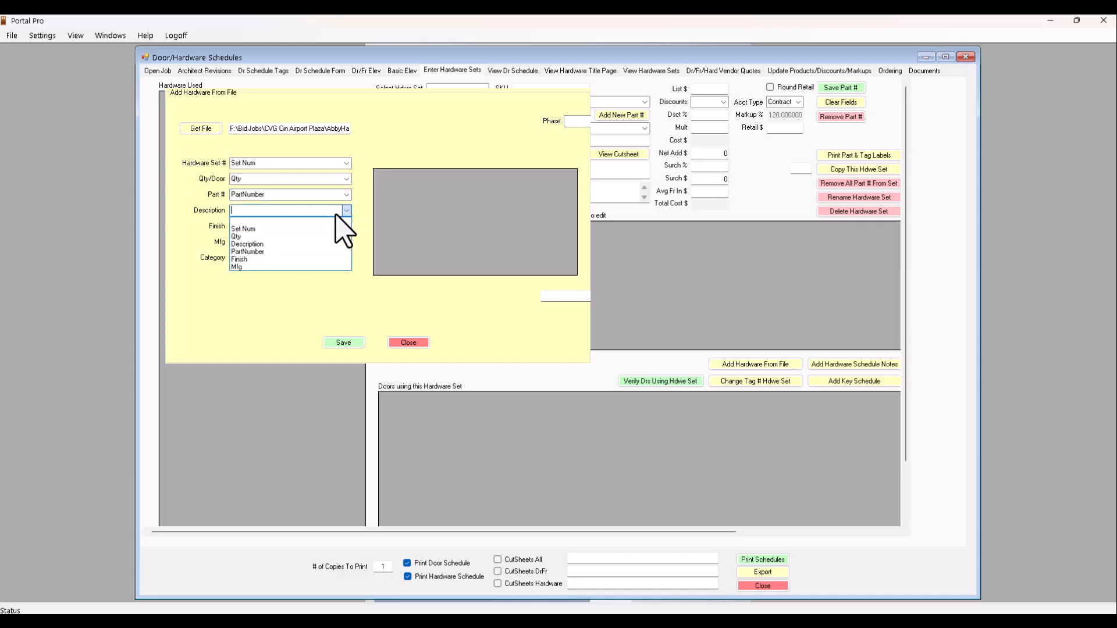
pyautogui.click(255, 245)
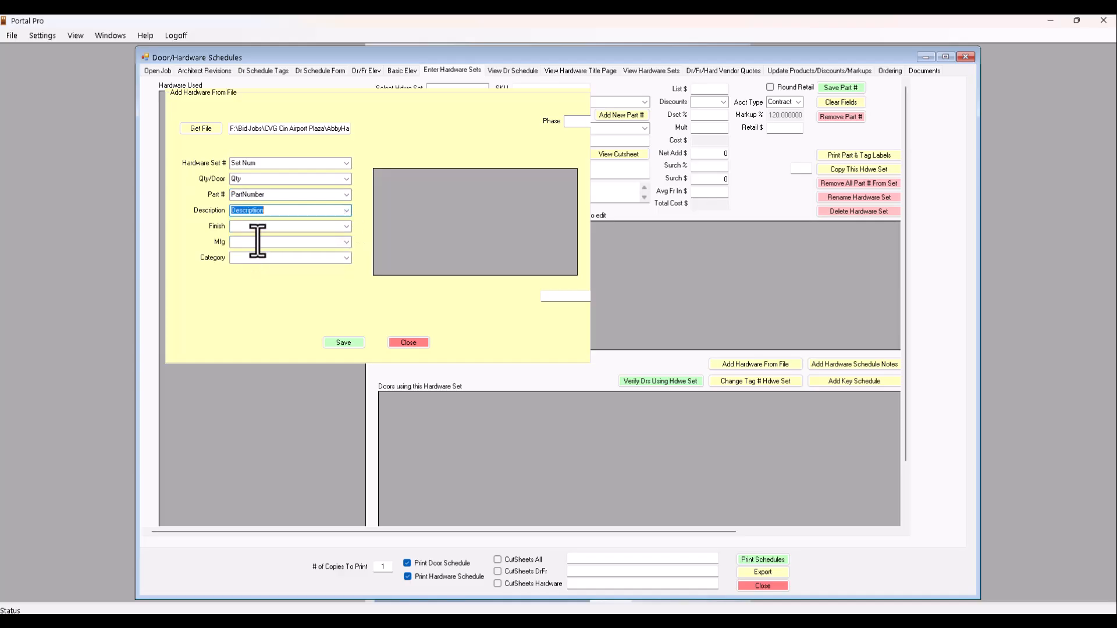
pyautogui.click(347, 226)
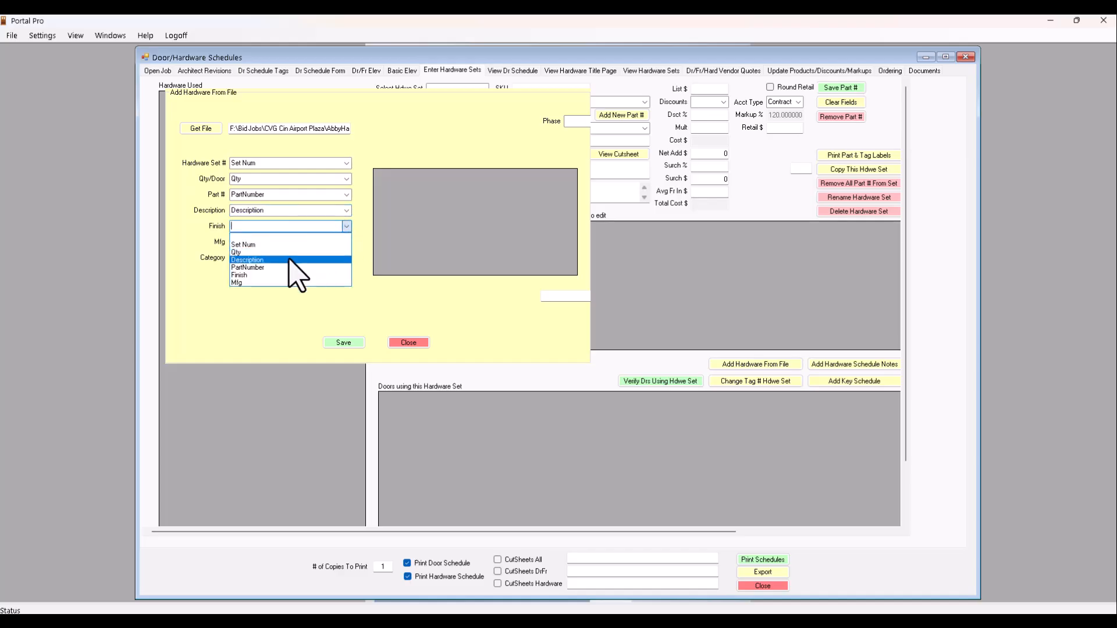
pyautogui.click(244, 275)
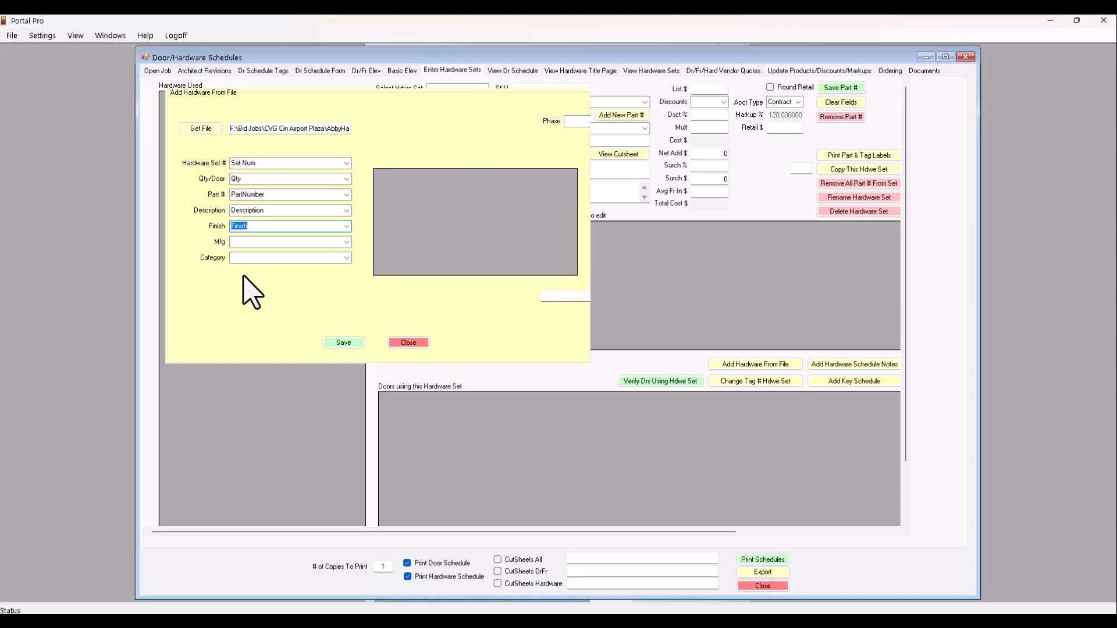
pyautogui.click(347, 242)
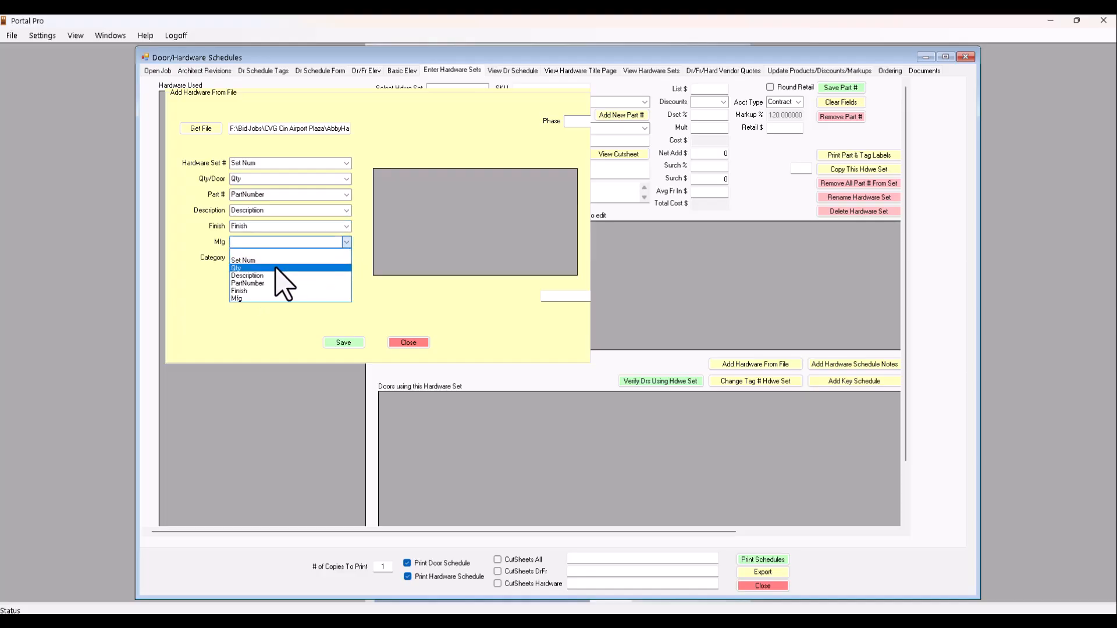
pyautogui.click(238, 299)
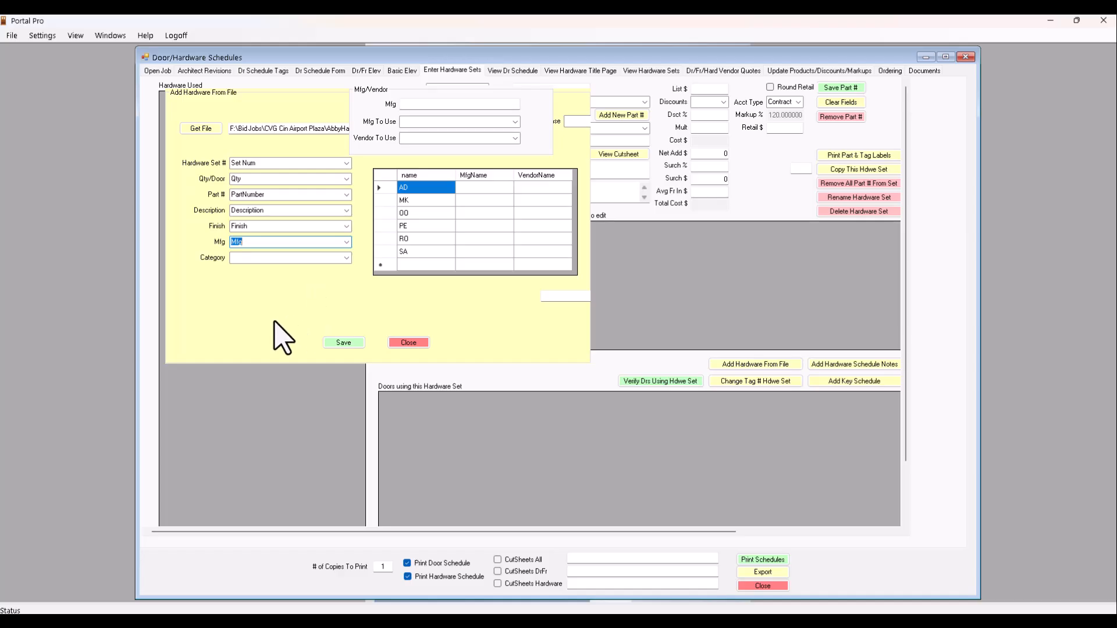
# Assign Adams Rite Manufacturing Co. as the manufacturer and vendor to use for the AD code.
pyautogui.click(417, 190)
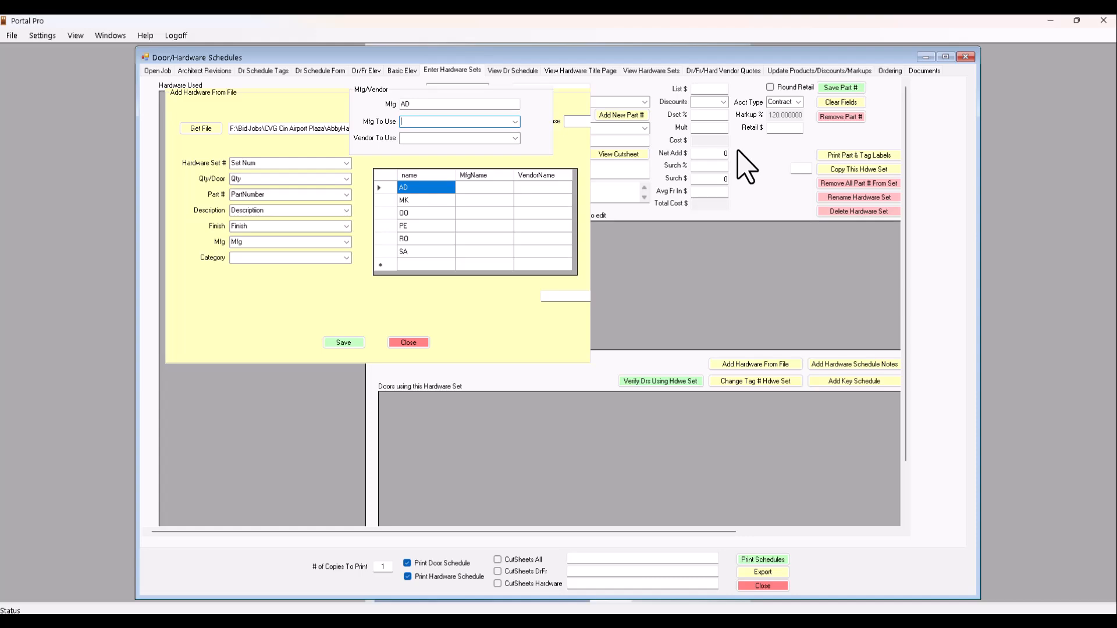
pyautogui.write('adams Rite Manufacturing Co.')
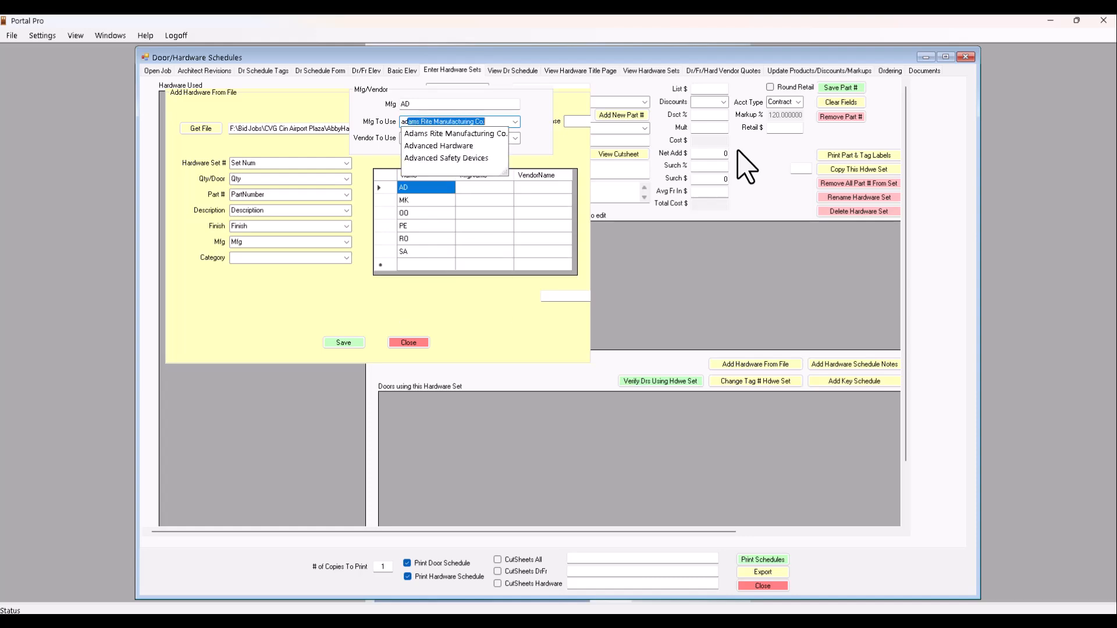
pyautogui.press('Down')
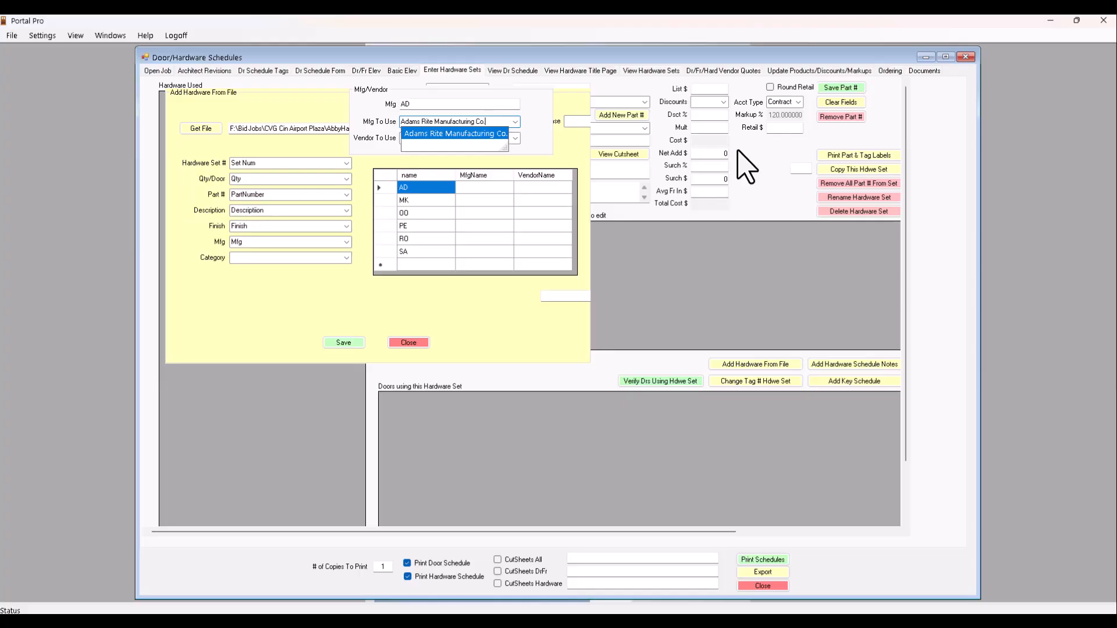
pyautogui.press('Tab')
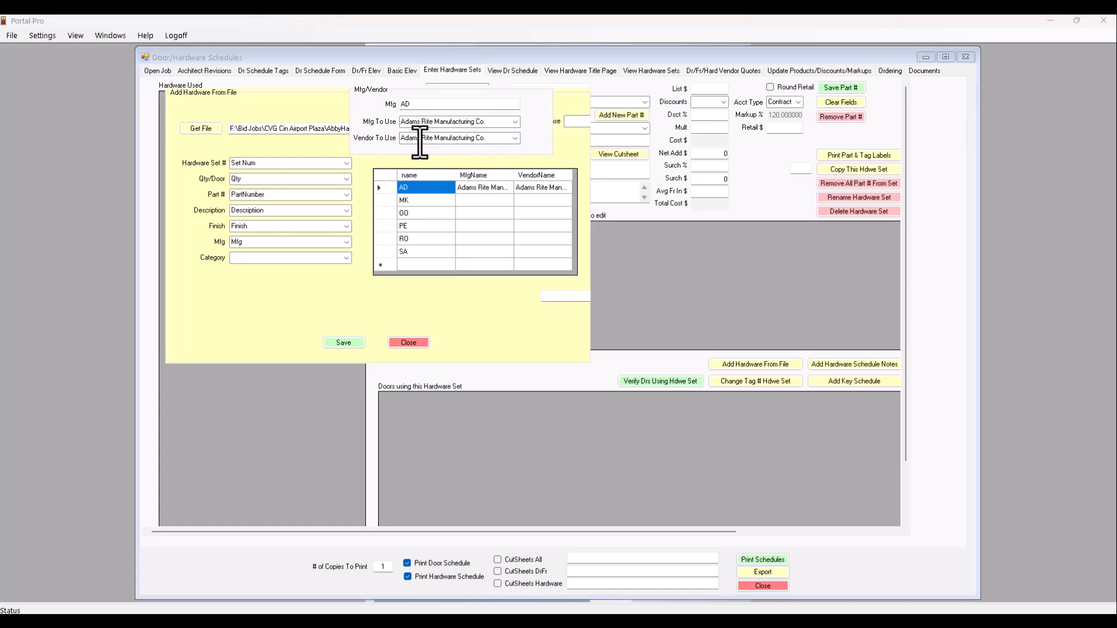
# Try Advanced Hardware as the vendor for the AD code, and restore Adams Rite Manufacturing Co. as its vendor.
pyautogui.click(515, 138)
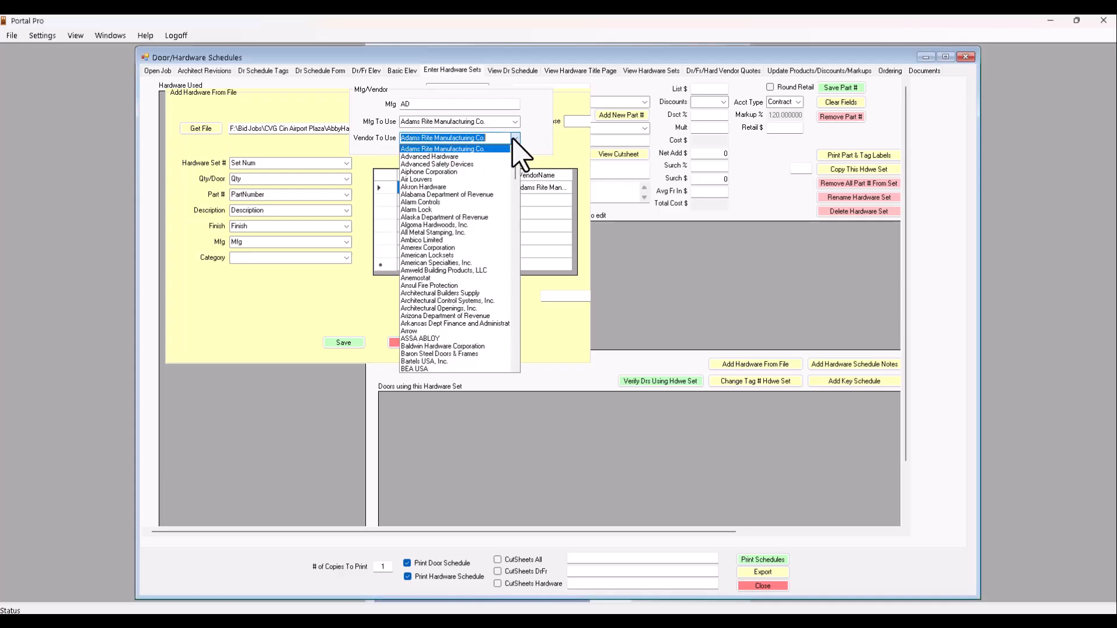
pyautogui.click(444, 157)
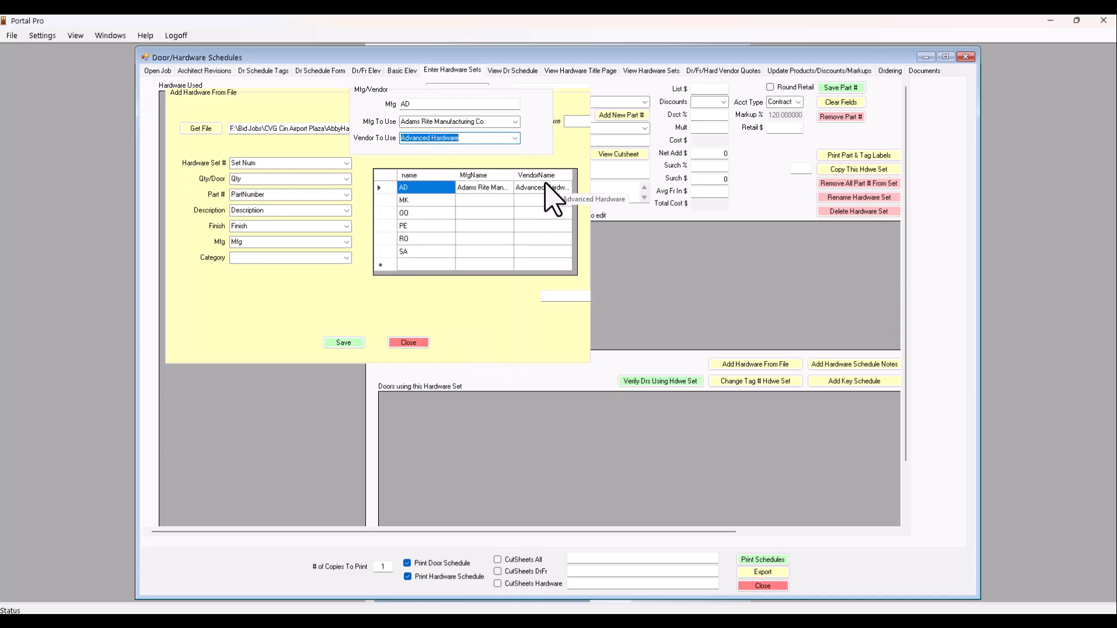
pyautogui.click(516, 138)
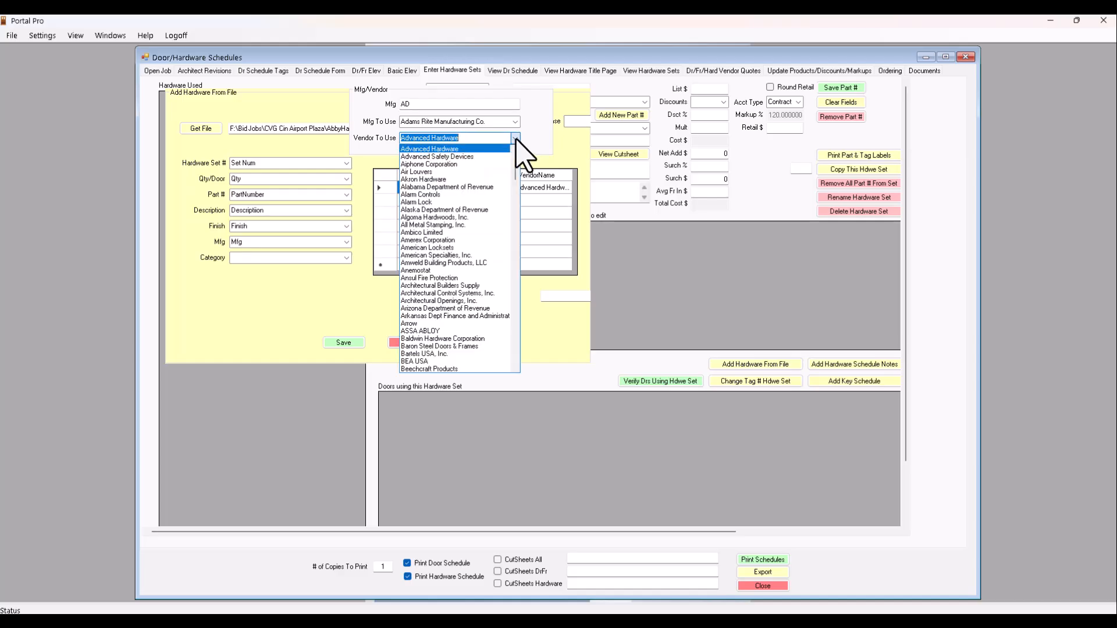
pyautogui.scroll(1, 515, 143)
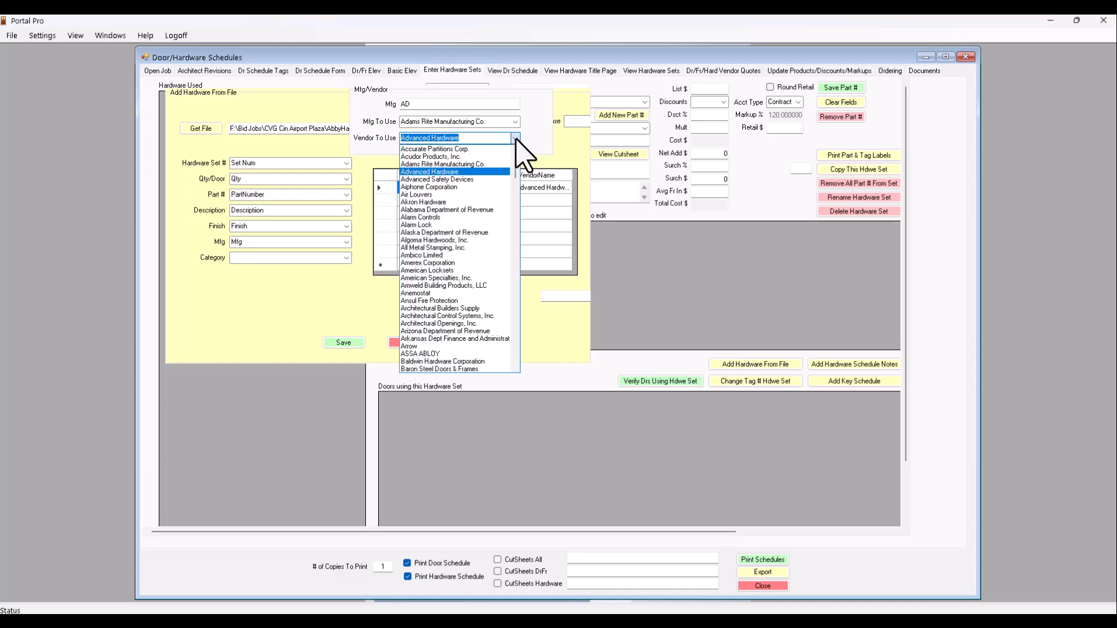
pyautogui.click(418, 165)
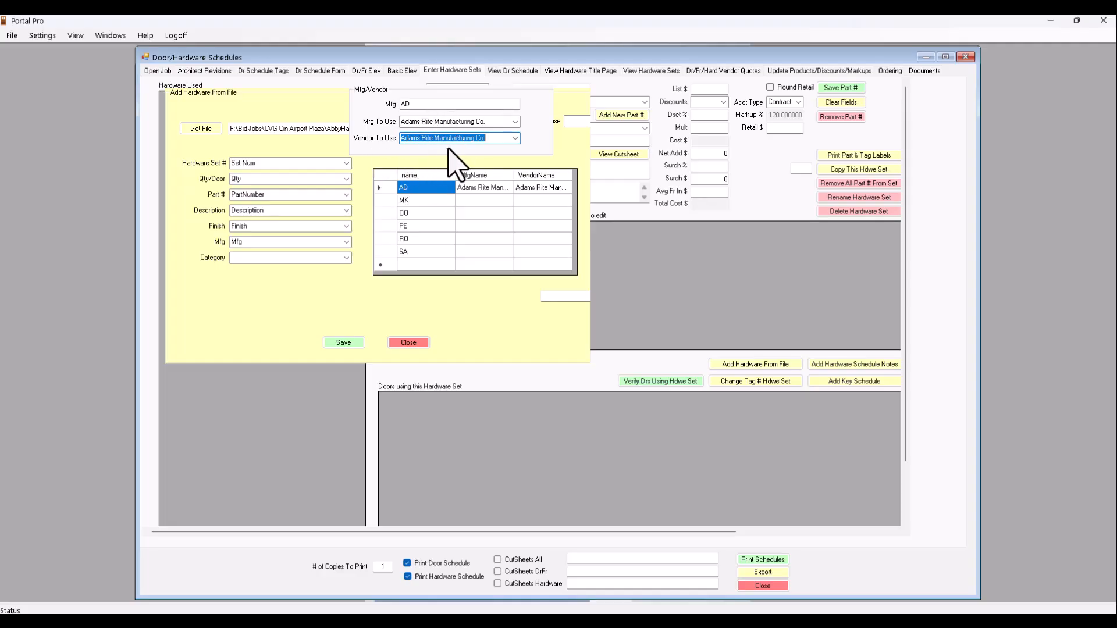
# Assign McKinney as manufacturer and vendor for the MK code, and Pemko Mfg. Co. for the PE code.
pyautogui.click(418, 202)
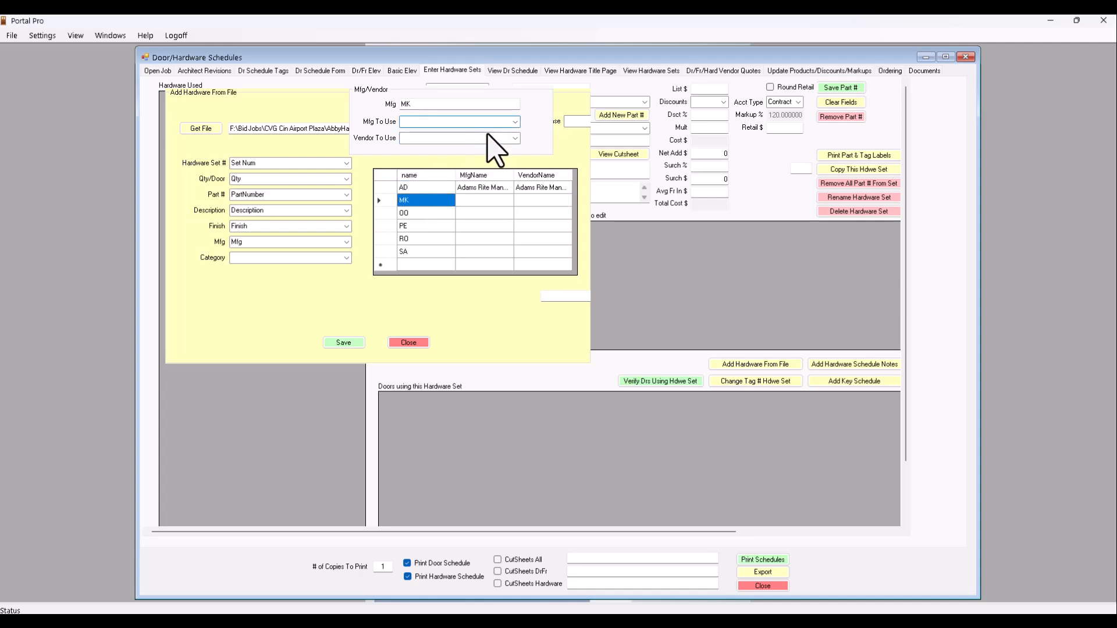
pyautogui.write('mckinney')
pyautogui.press('Tab')
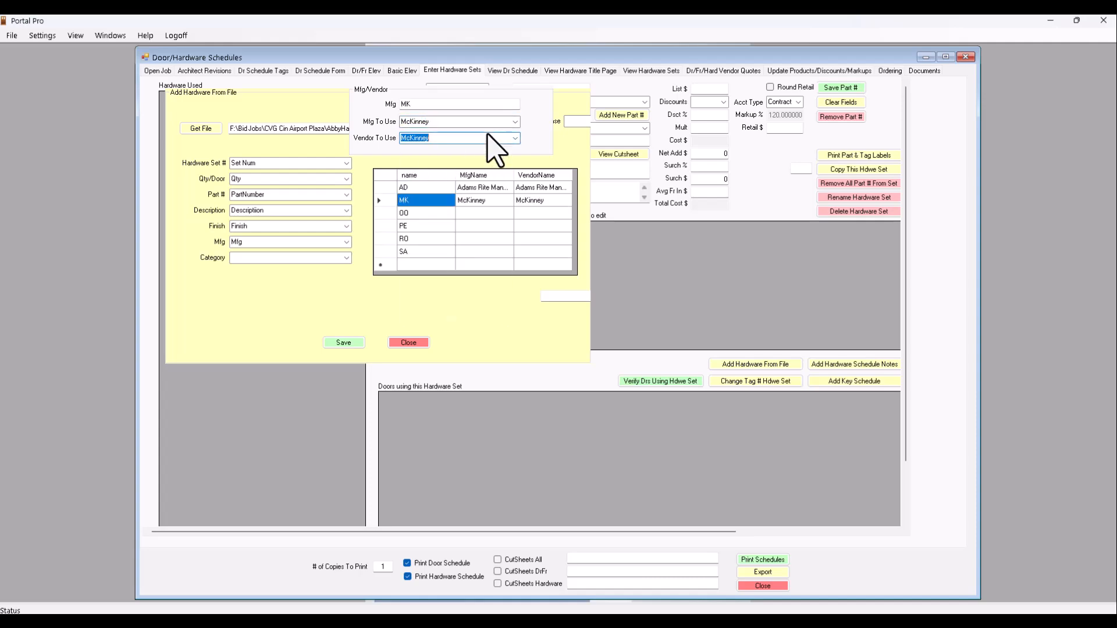
pyautogui.click(422, 227)
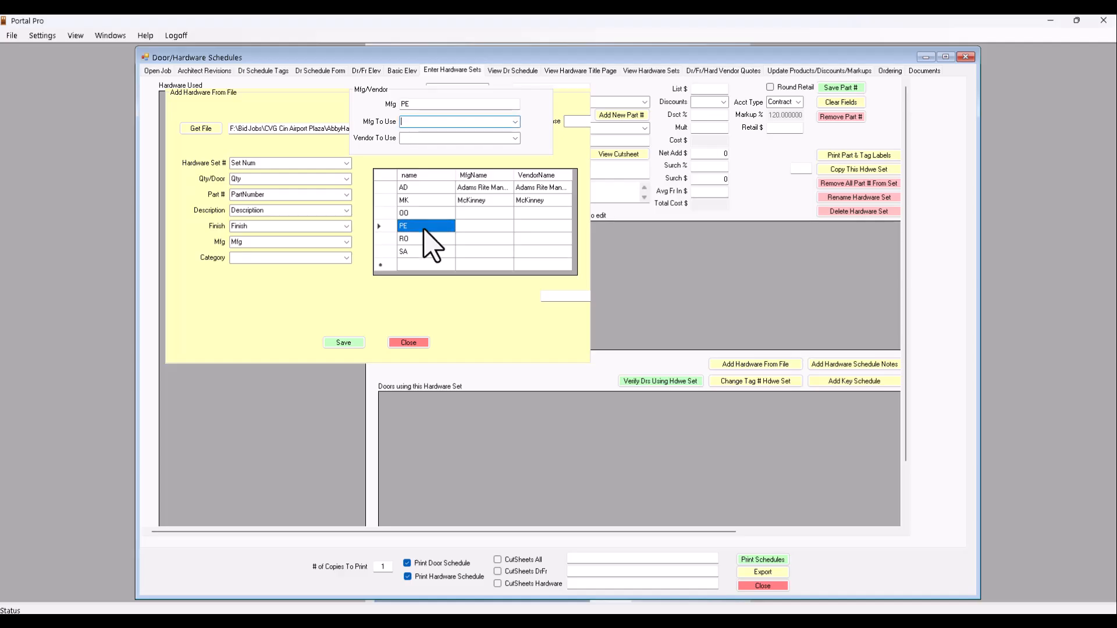
pyautogui.write('Pe')
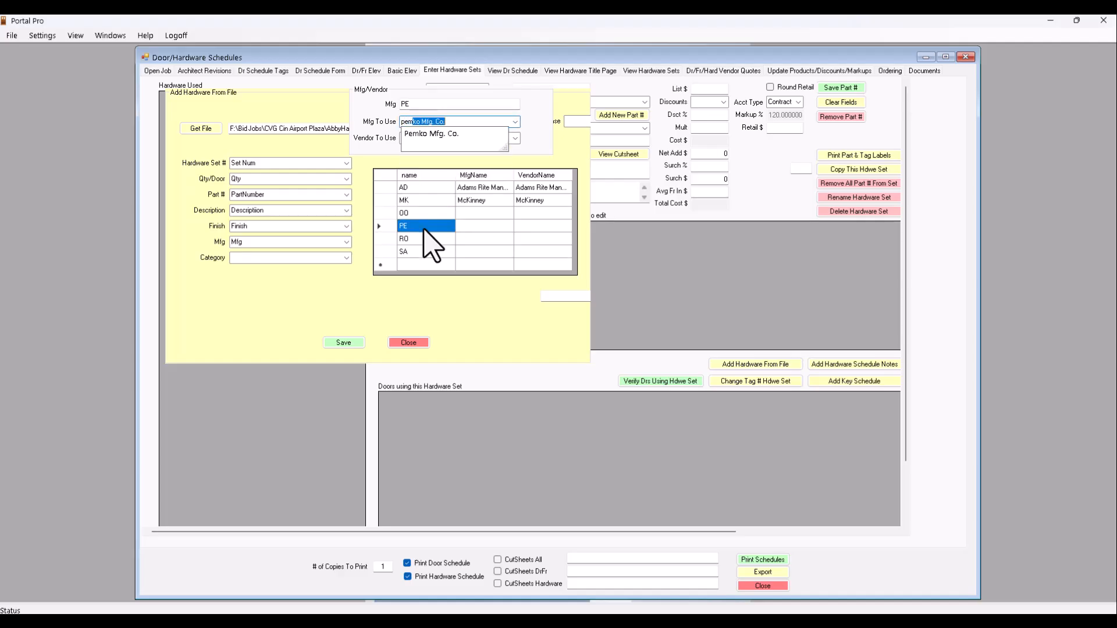
pyautogui.press('Tab')
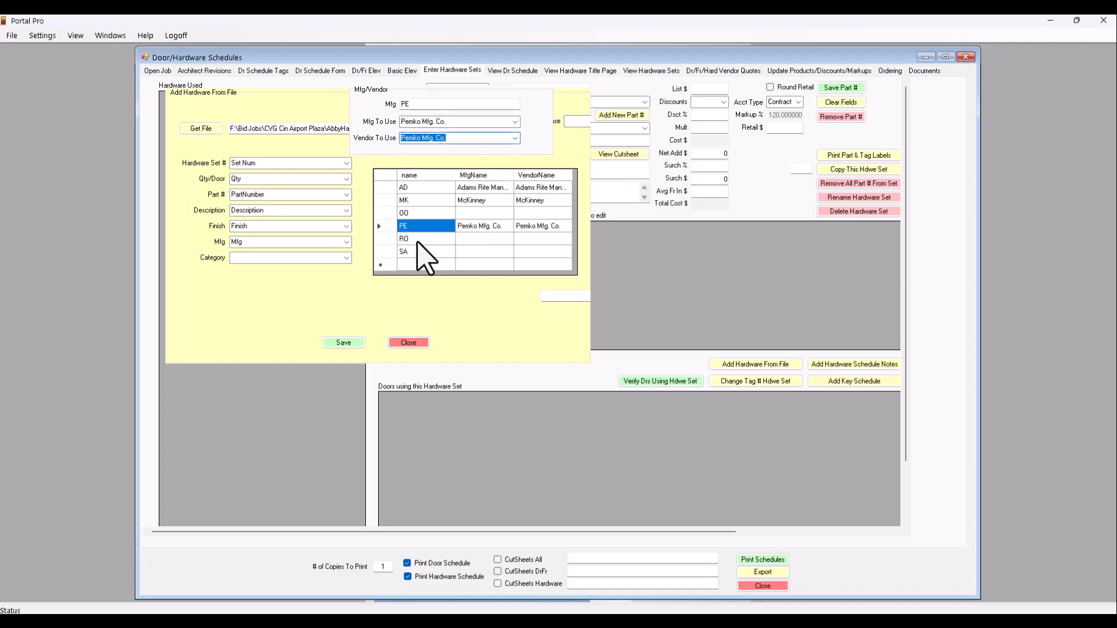
# Assign Rockwood Manufacturing Company as manufacturer and vendor for the RO code, and Sargent Manufacturing Company for the SA code.
pyautogui.click(419, 241)
pyautogui.write('Ro')
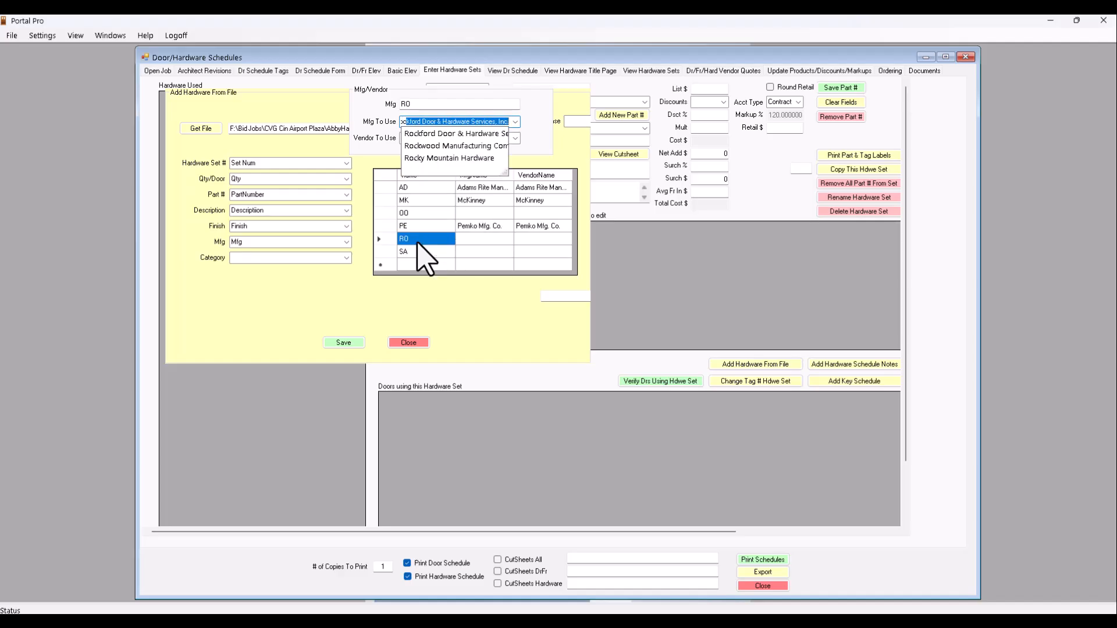
pyautogui.press('Tab')
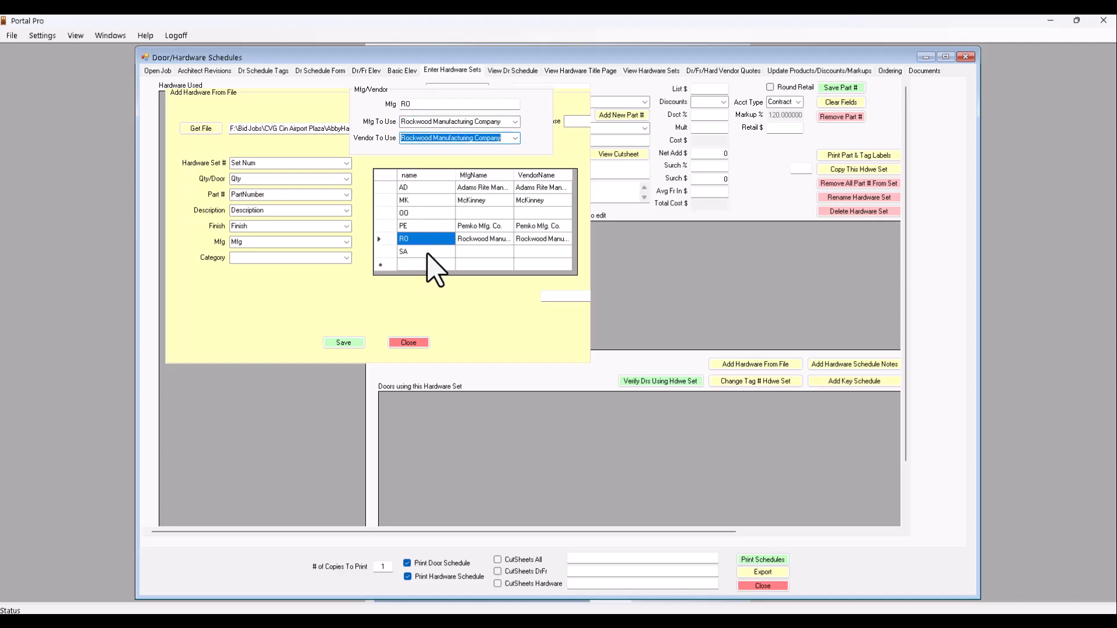
pyautogui.click(428, 254)
pyautogui.write('sargent & Greenleaf, Inc')
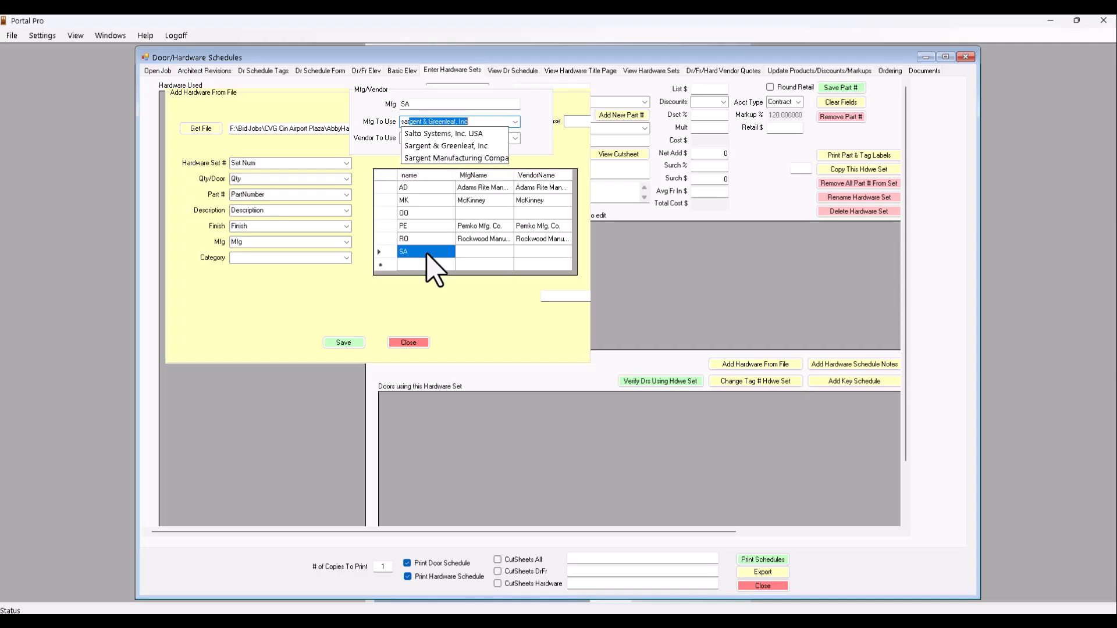
pyautogui.press('Down')
pyautogui.press('Down')
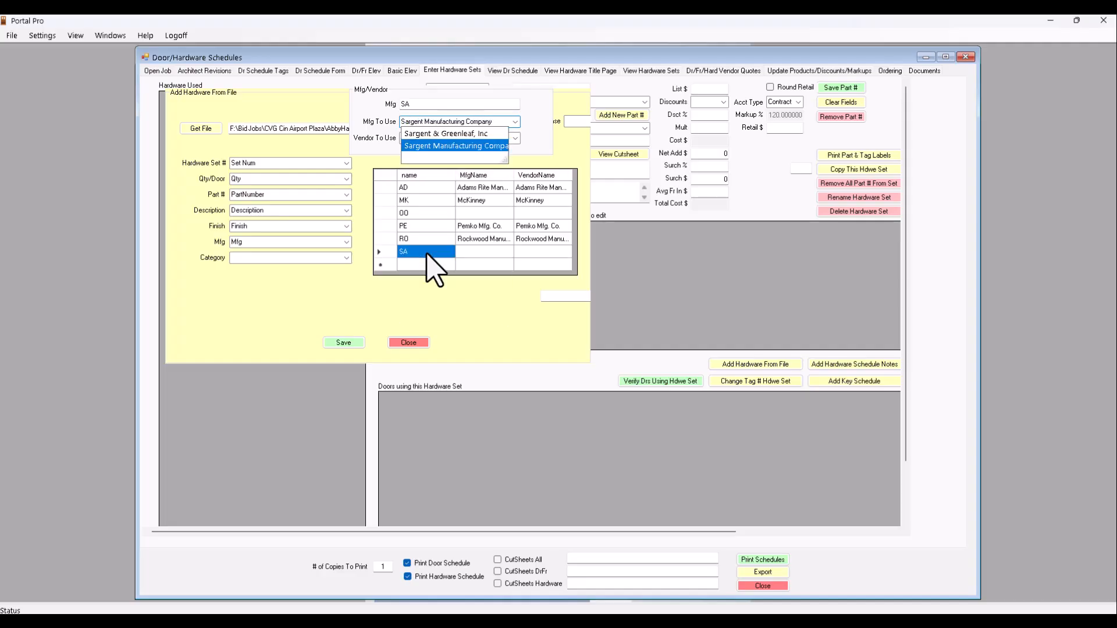
pyautogui.press('Tab')
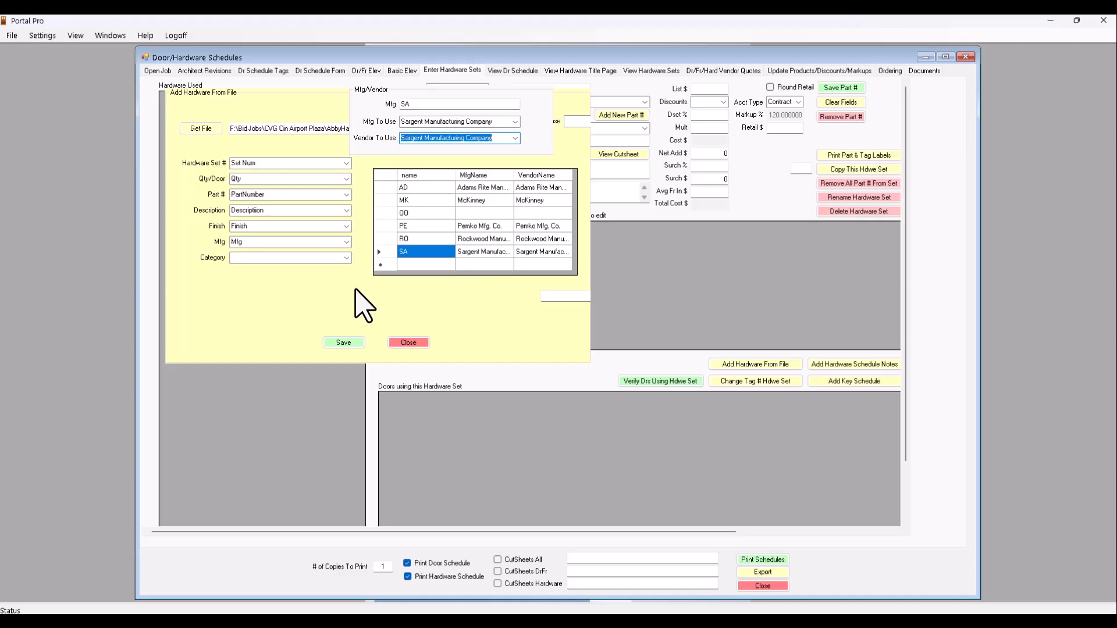
# Map the Category field to the file's Description column and look through the category names to match.
pyautogui.click(309, 258)
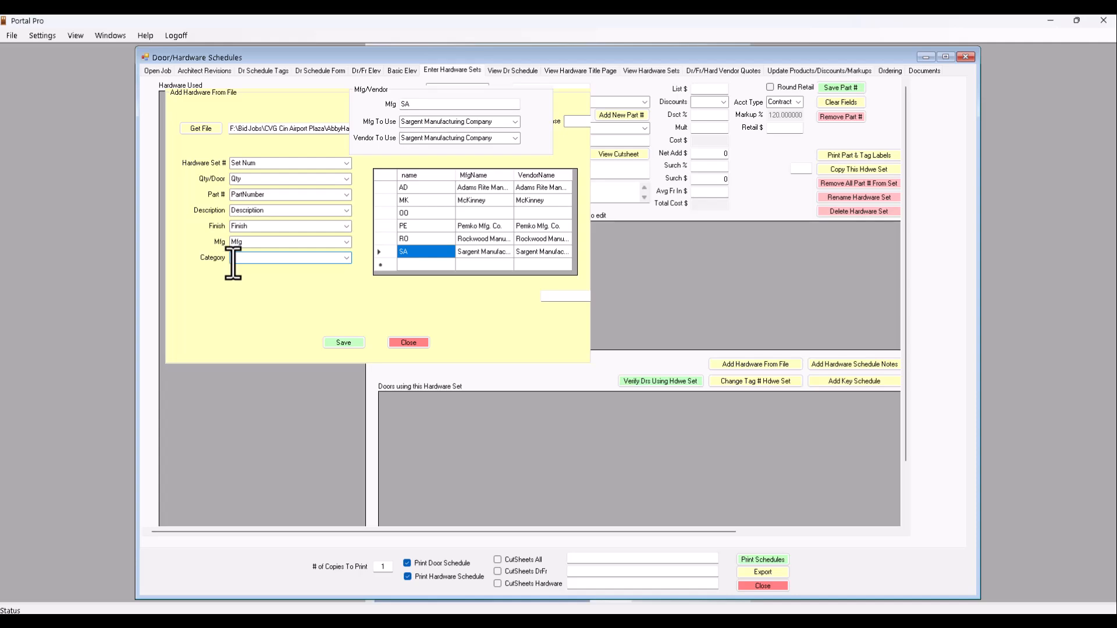
pyautogui.click(347, 258)
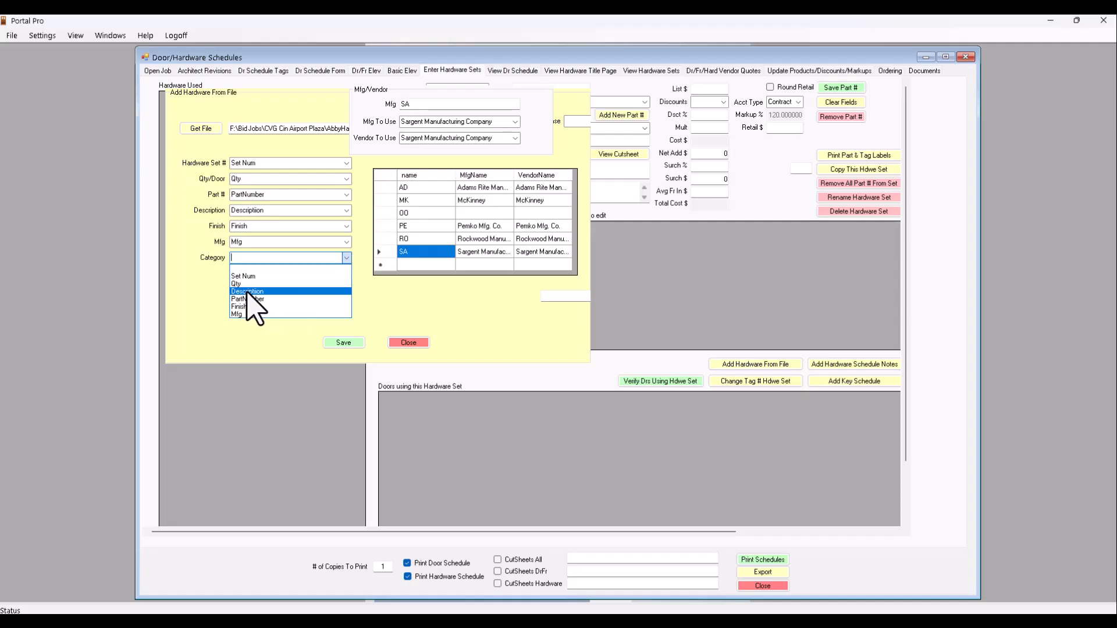
pyautogui.click(248, 292)
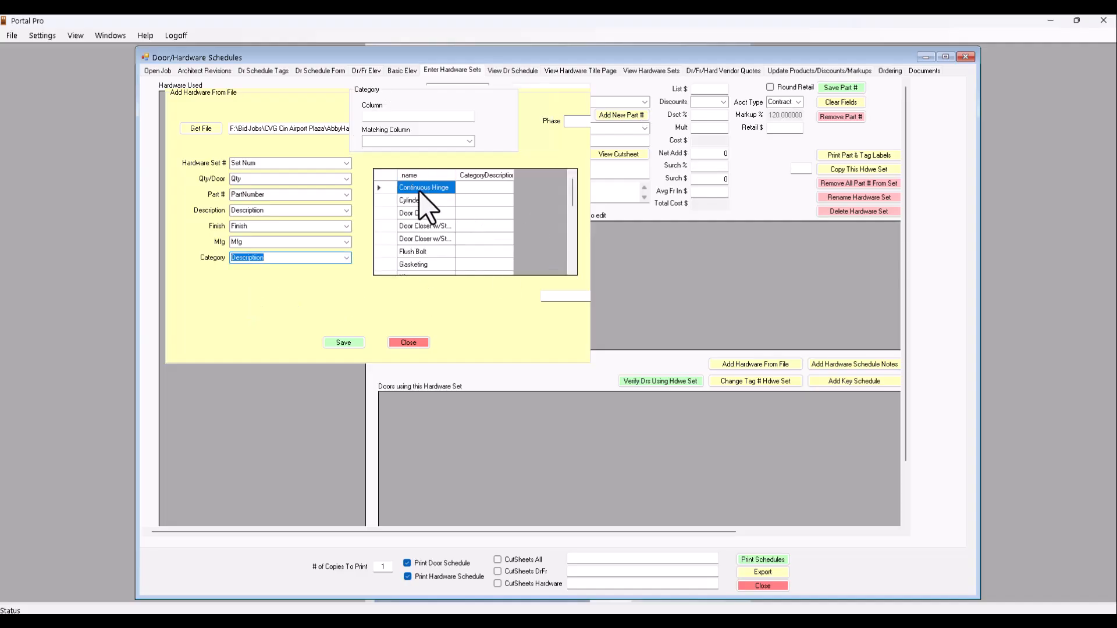
pyautogui.scroll(-1, 440, 262)
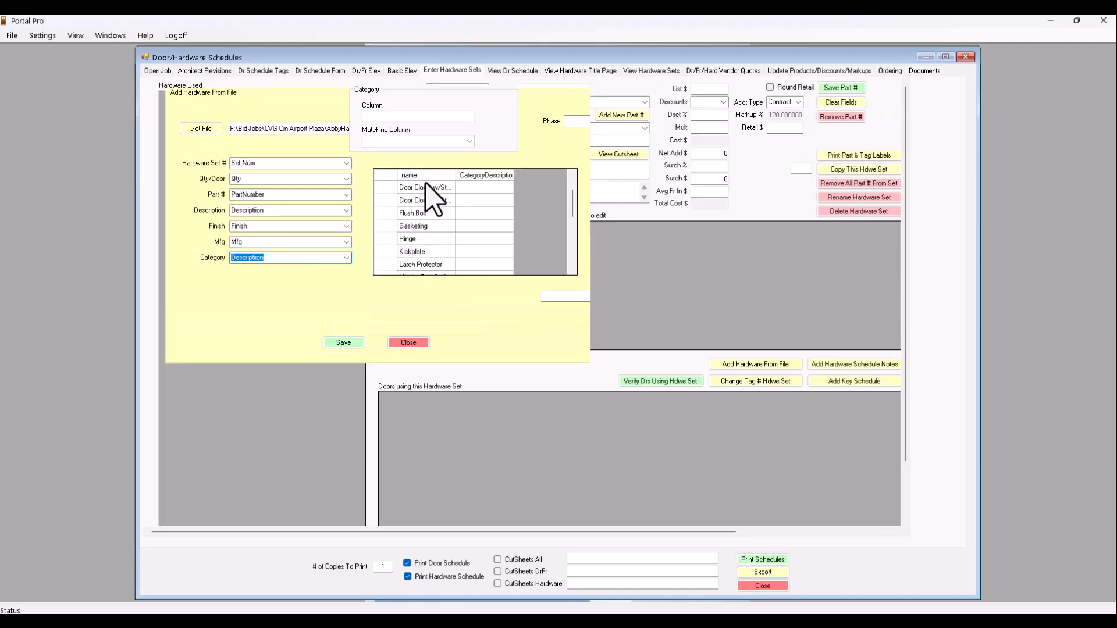
pyautogui.scroll(1, 428, 219)
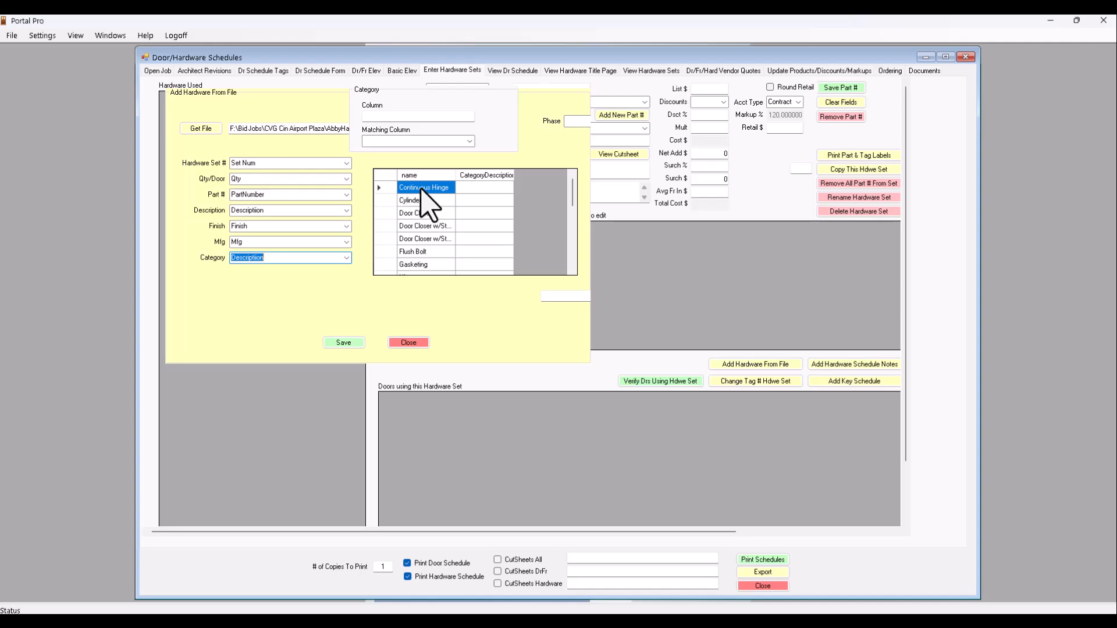
# Match the Continuous Hinge description to the Hinges, Pivots, Etc category and Cylinder to Cylinders, Keys, Etc.
pyautogui.click(422, 188)
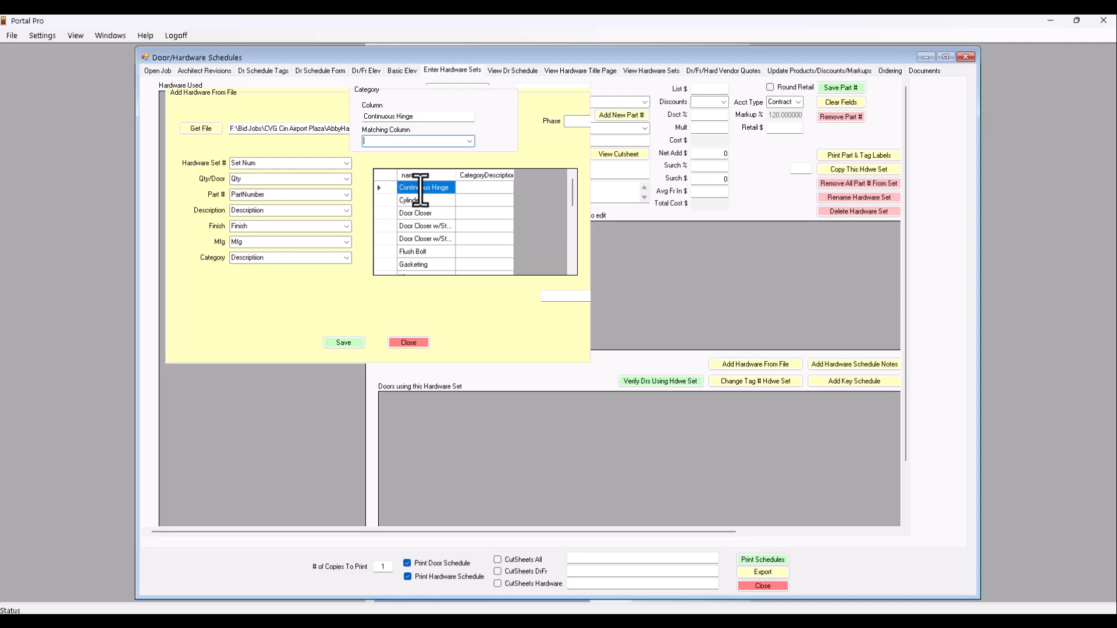
pyautogui.click(470, 141)
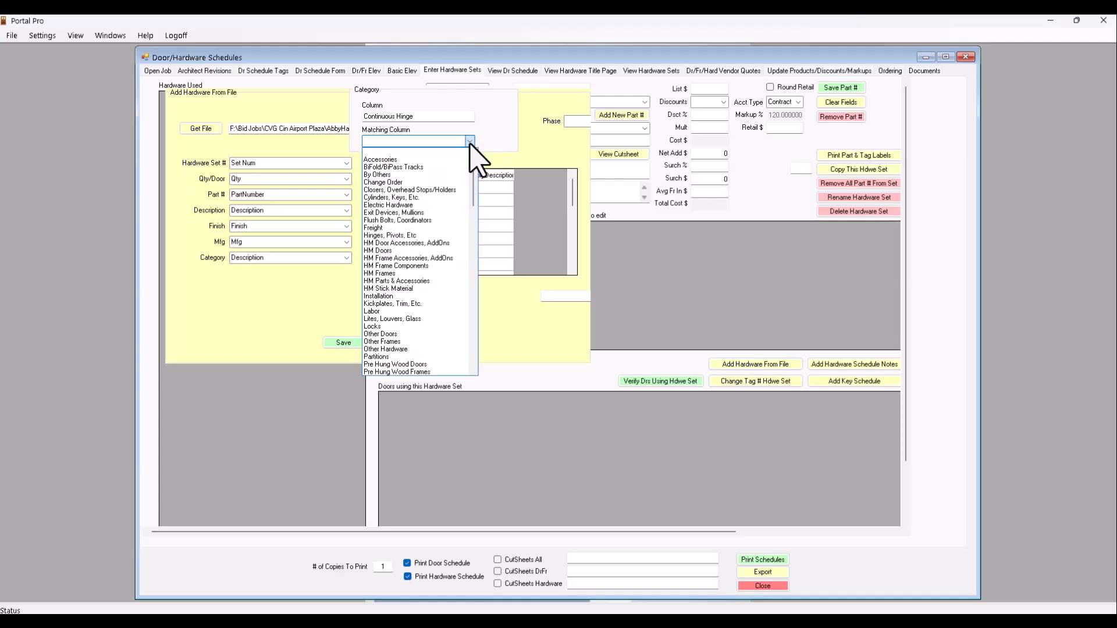
pyautogui.click(396, 236)
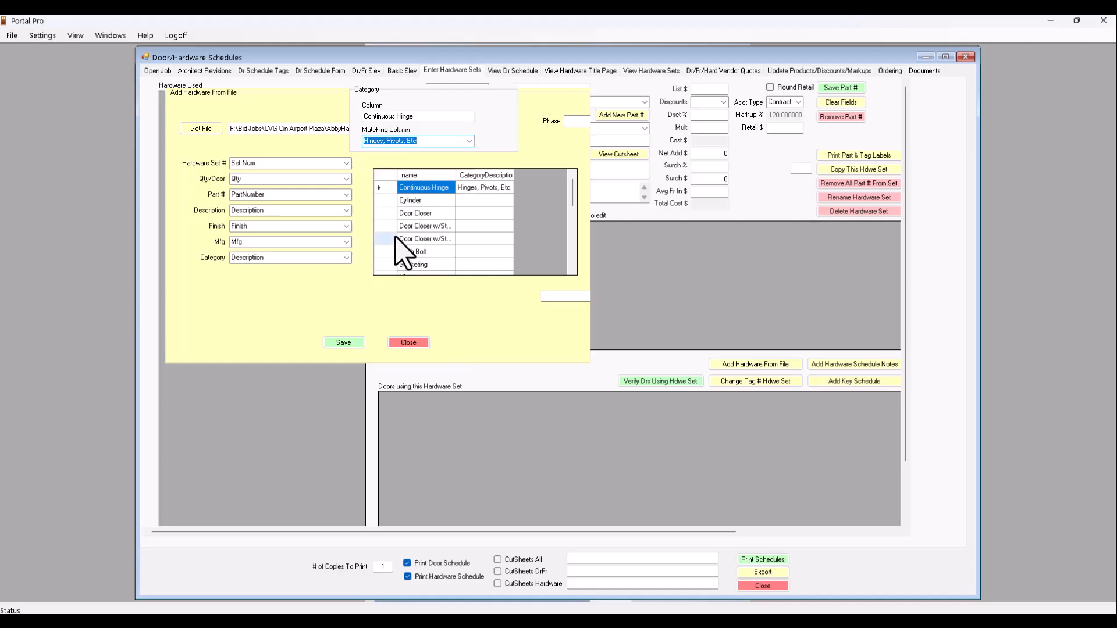
pyautogui.click(429, 201)
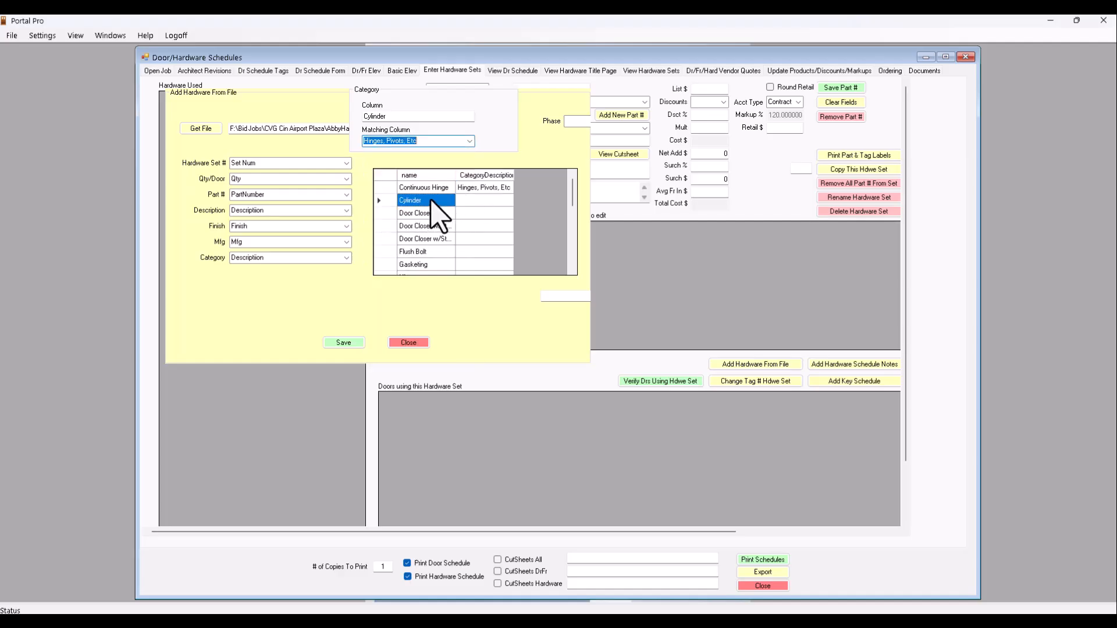
pyautogui.click(469, 141)
# Match all three Door Closer descriptions, including those with stops, to the Closers, Overhead Stops/Holders category.
pyautogui.click(420, 216)
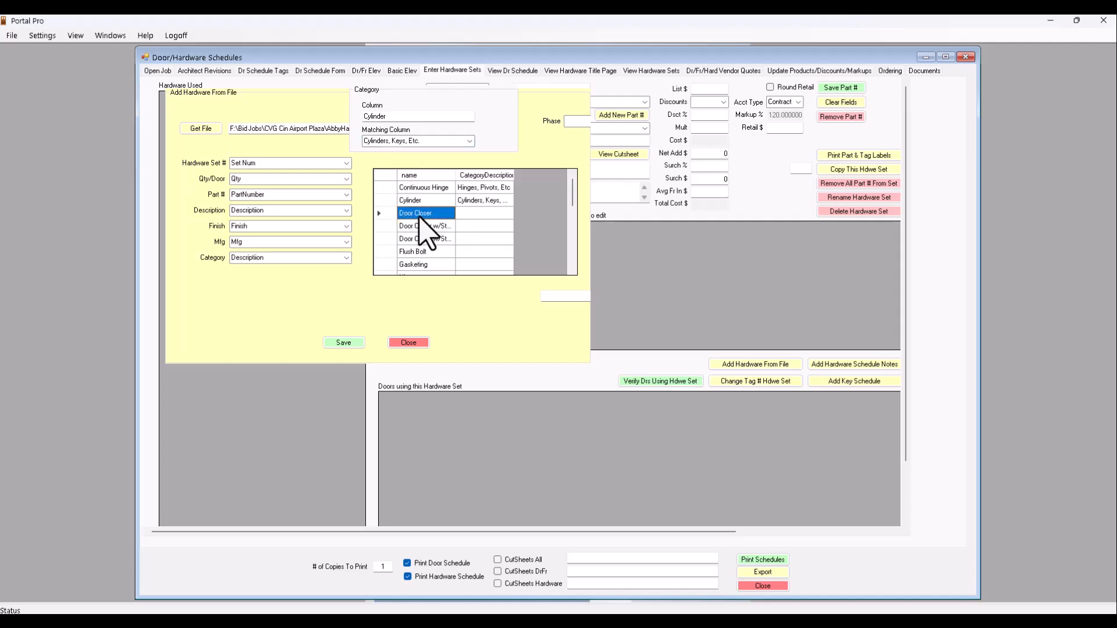
pyautogui.click(470, 141)
pyautogui.scroll(2, 442, 177)
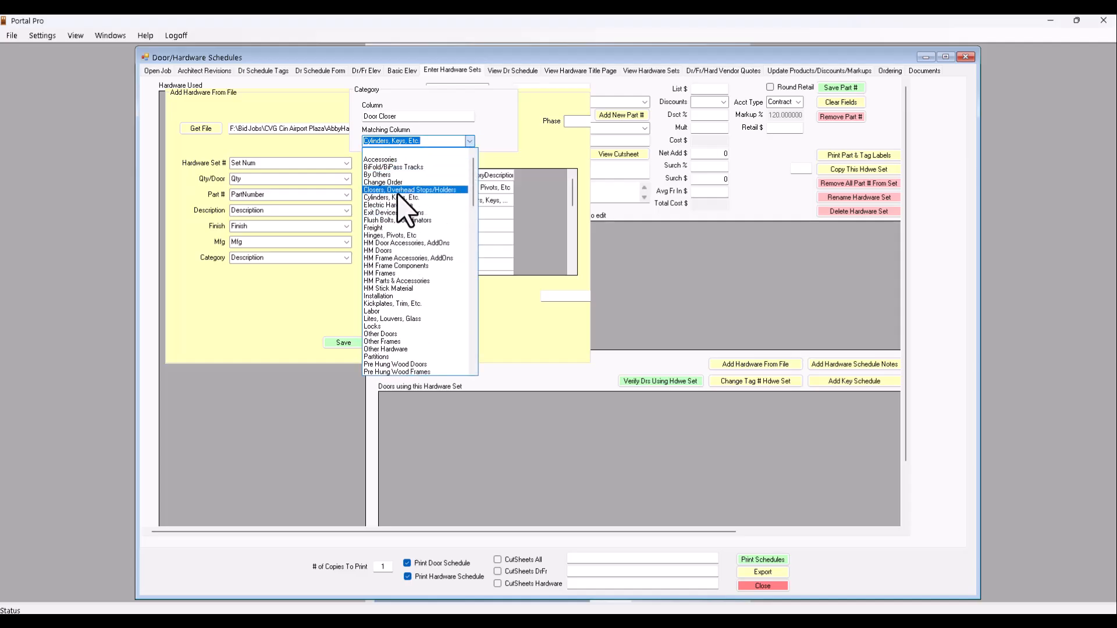
pyautogui.click(393, 190)
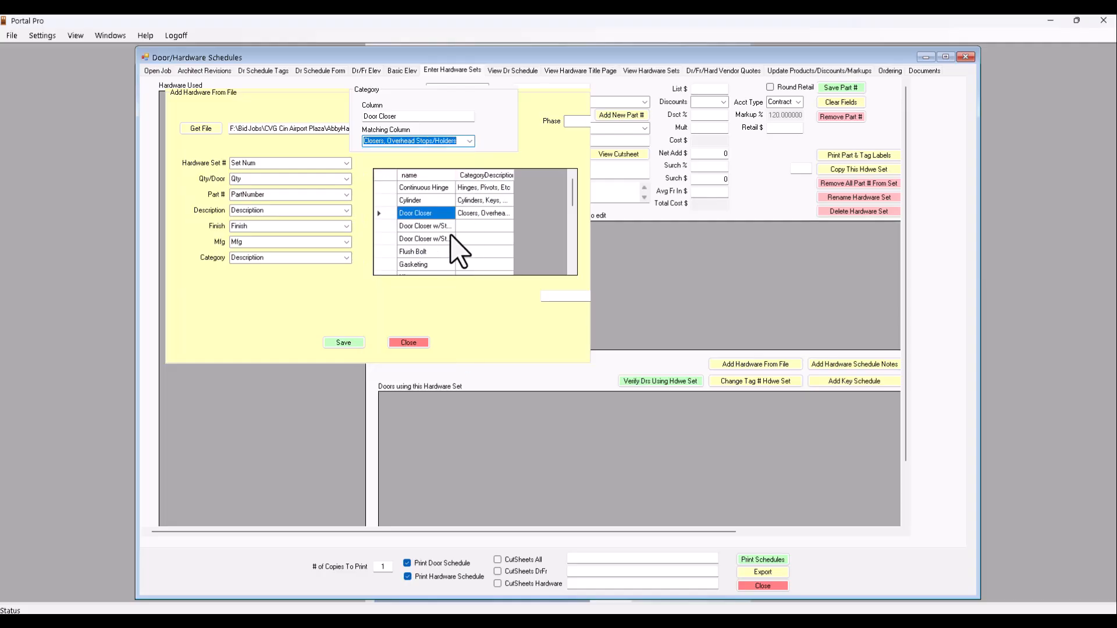
pyautogui.click(425, 226)
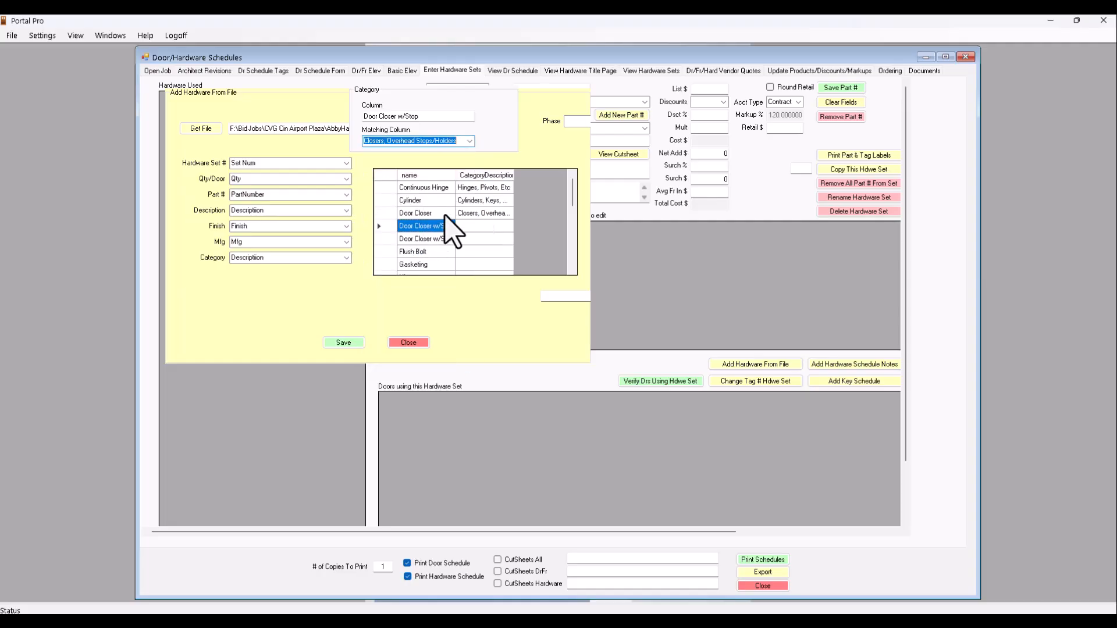
pyautogui.click(471, 142)
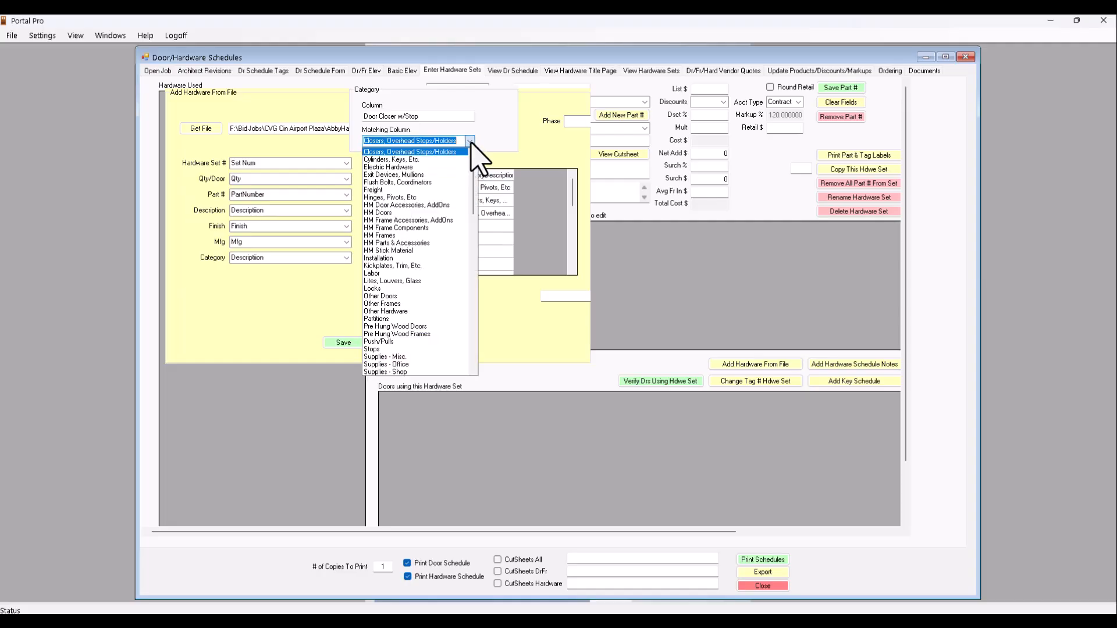
pyautogui.click(393, 153)
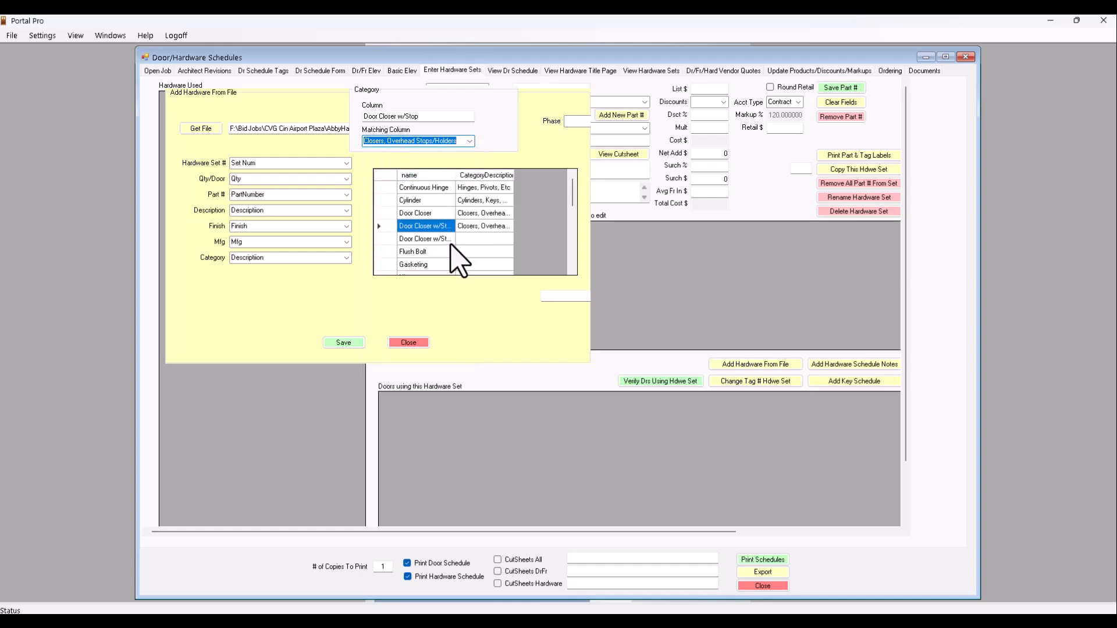
pyautogui.click(426, 240)
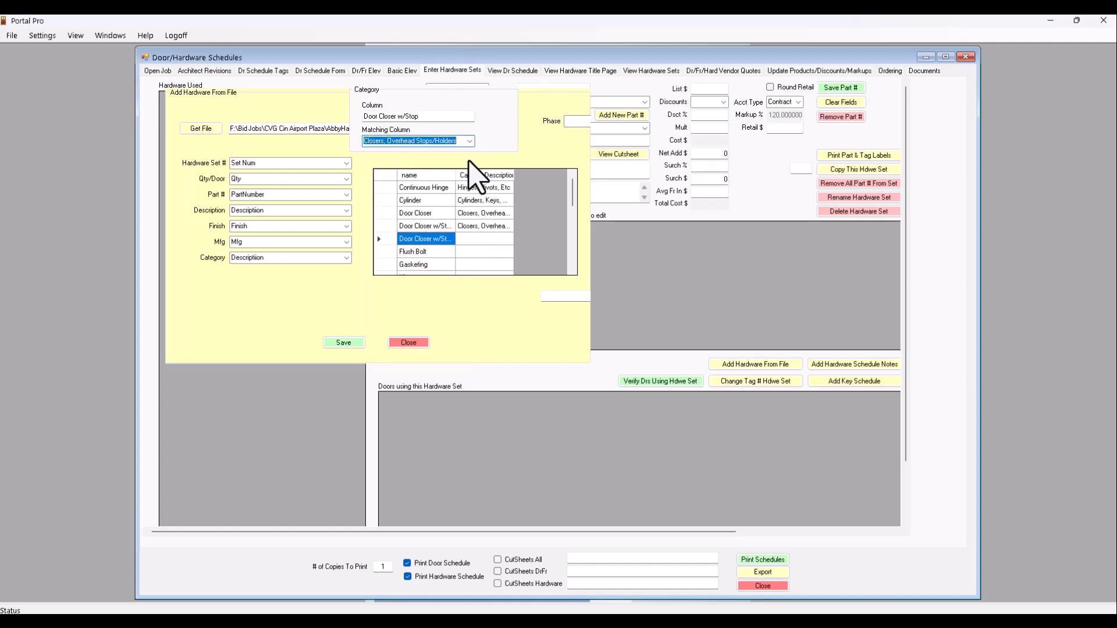
pyautogui.click(470, 141)
pyautogui.click(386, 152)
# Match the Flush Bolt description to the Flush Bolts, Coordinators category and Gasketing to Thresholds Weatherstrip.
pyautogui.click(416, 251)
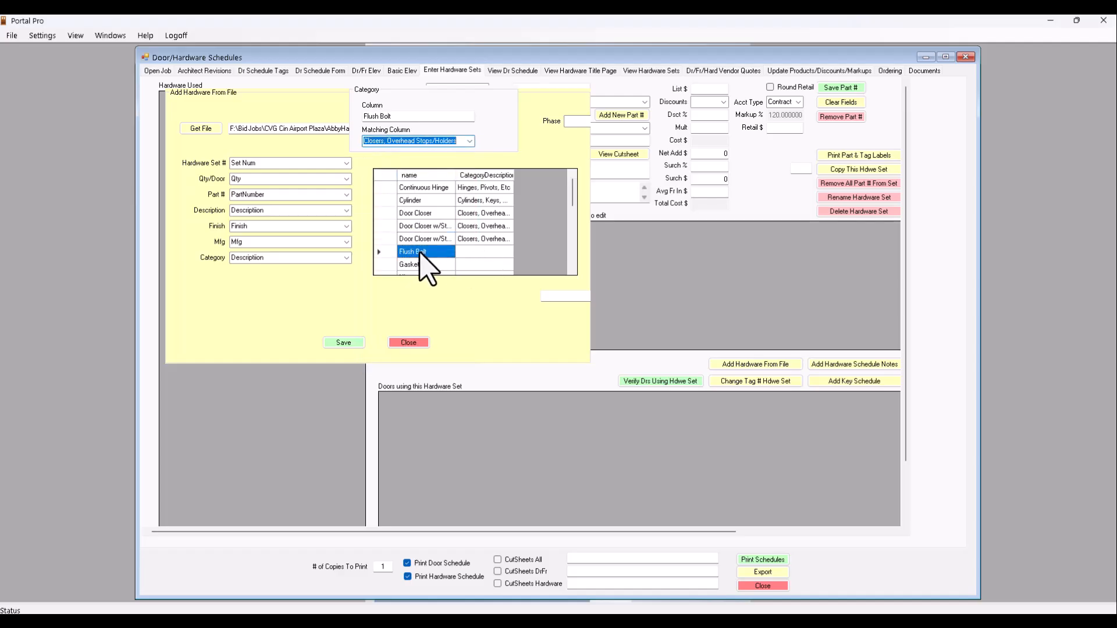
pyautogui.click(470, 143)
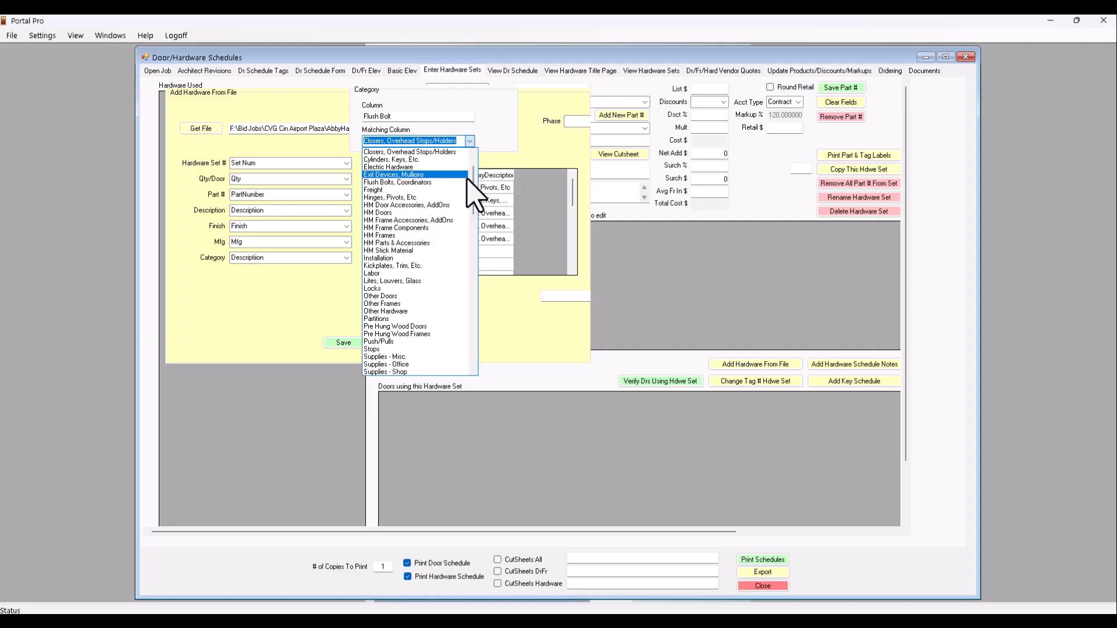
pyautogui.click(415, 182)
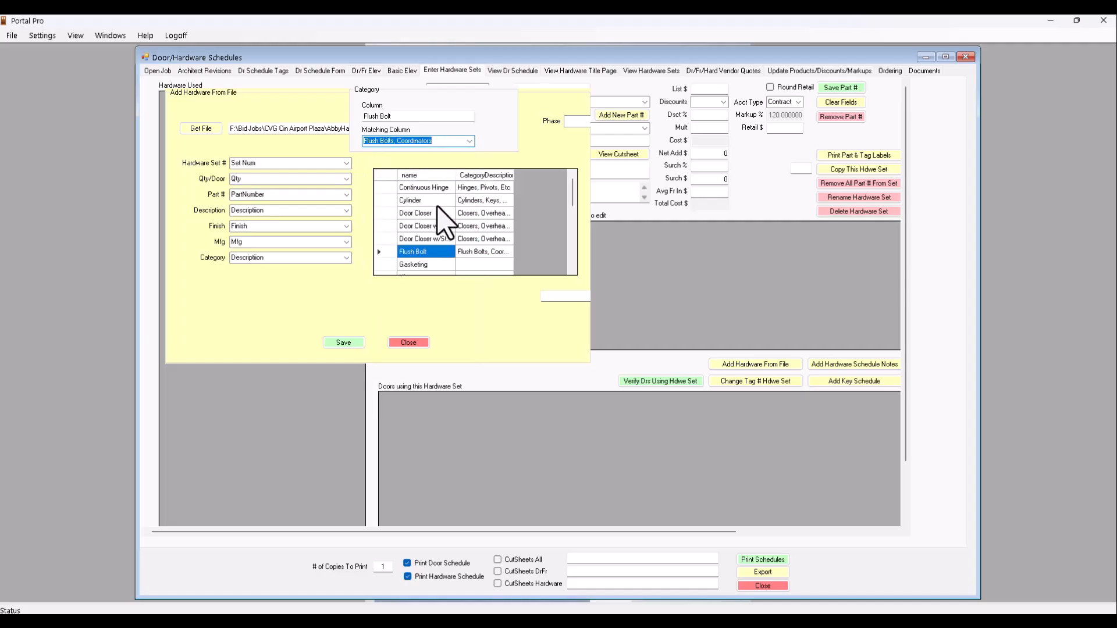
pyautogui.scroll(-1, 438, 256)
pyautogui.click(432, 227)
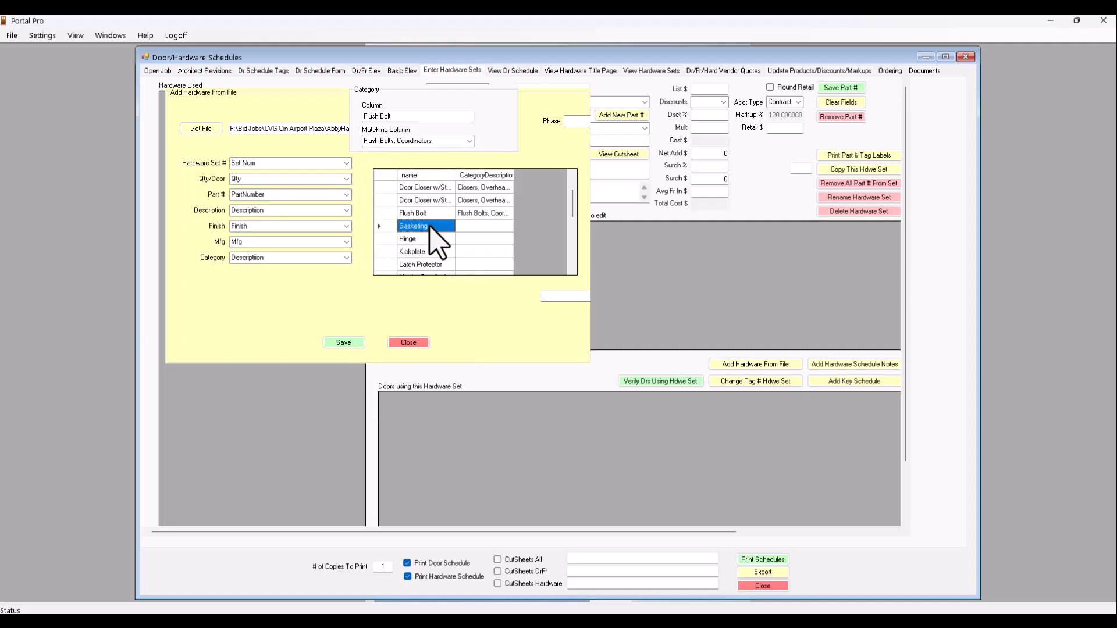
pyautogui.click(470, 141)
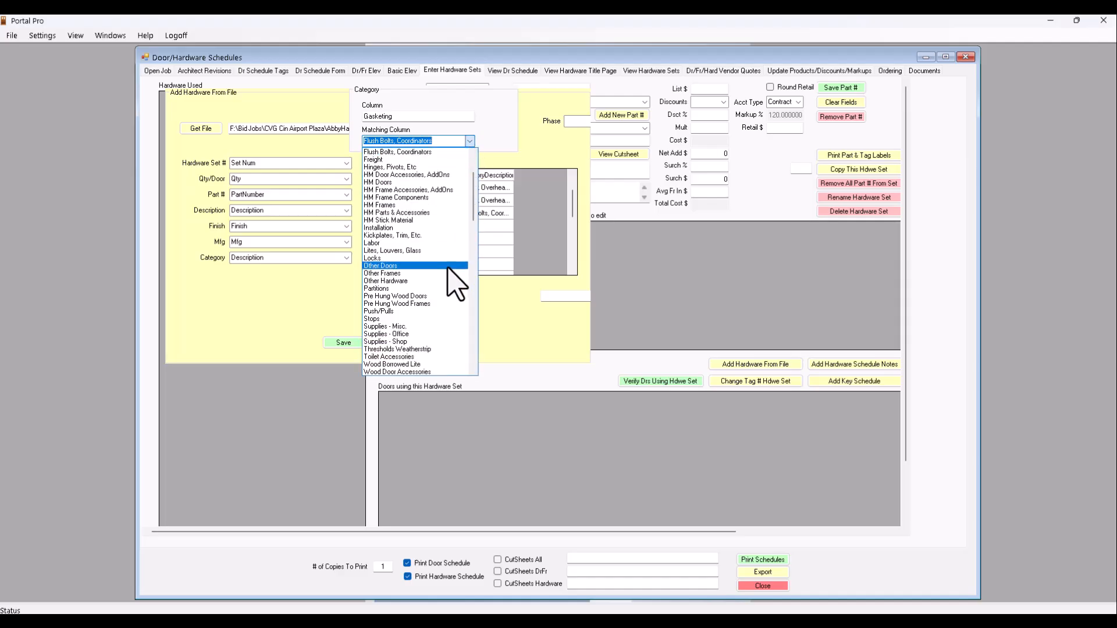
pyautogui.click(407, 349)
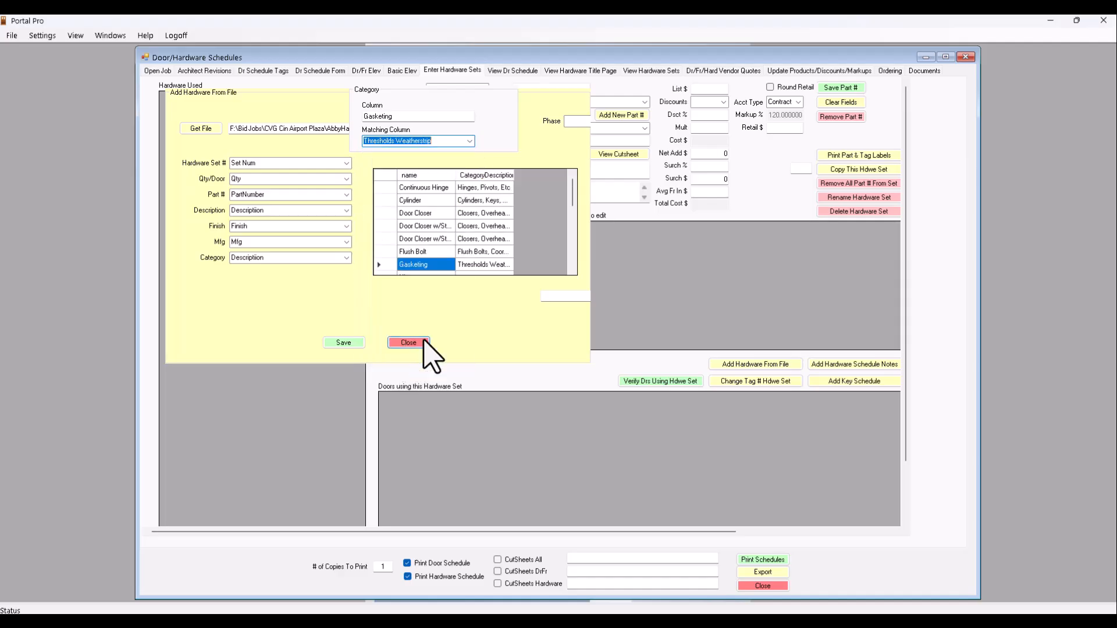
# Match the Hinge description to the Hinges, Pivots, Etc category.
pyautogui.scroll(-1, 489, 232)
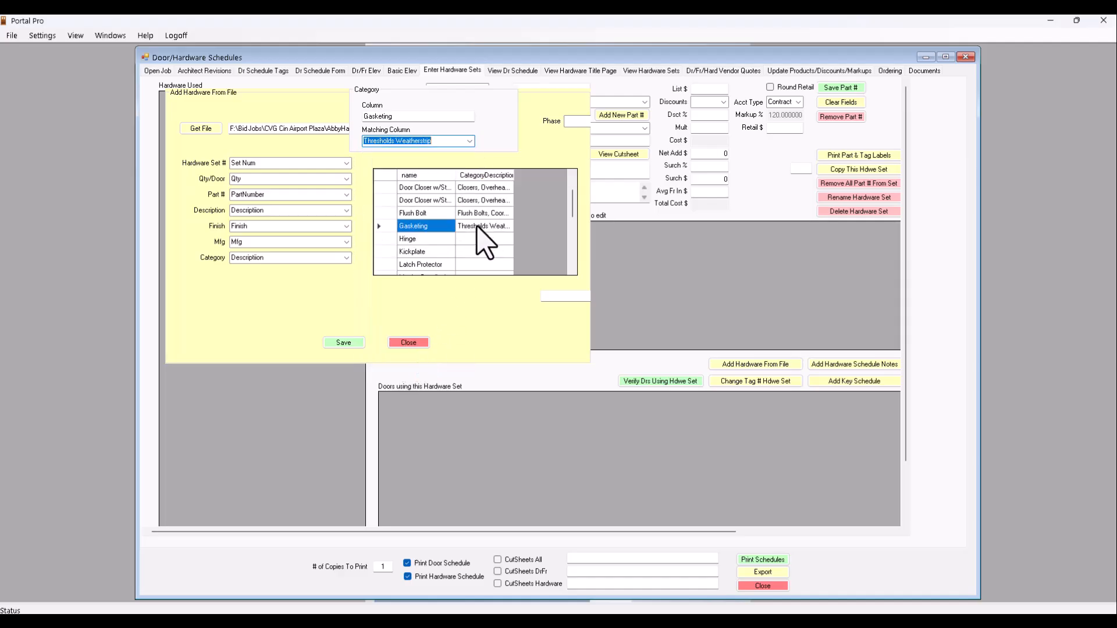
pyautogui.click(420, 239)
pyautogui.click(469, 142)
pyautogui.scroll(5, 434, 207)
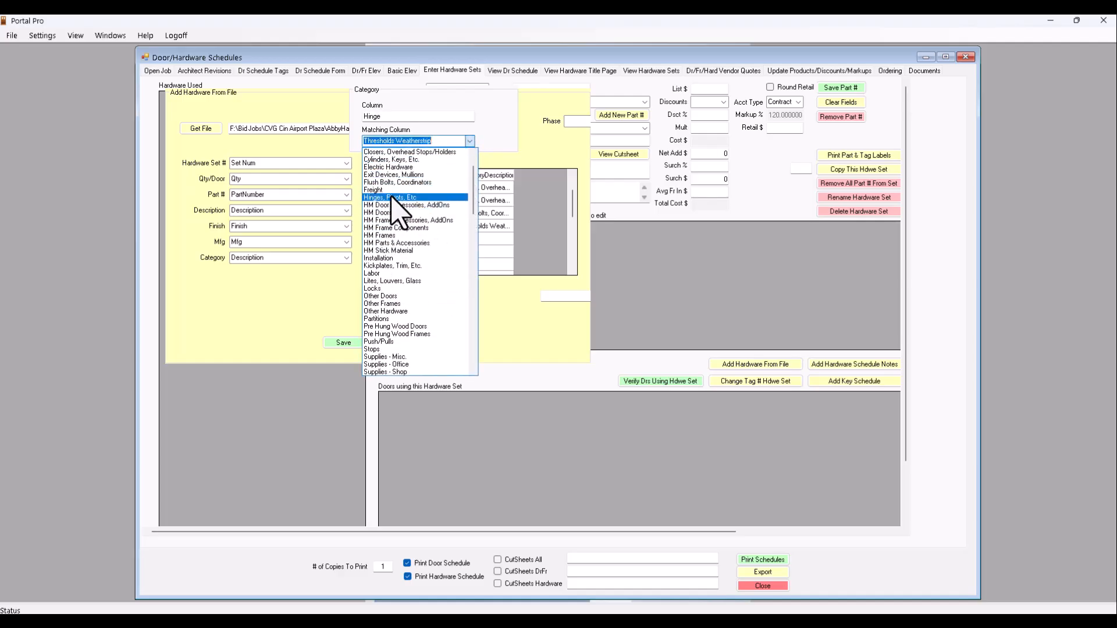
pyautogui.click(391, 198)
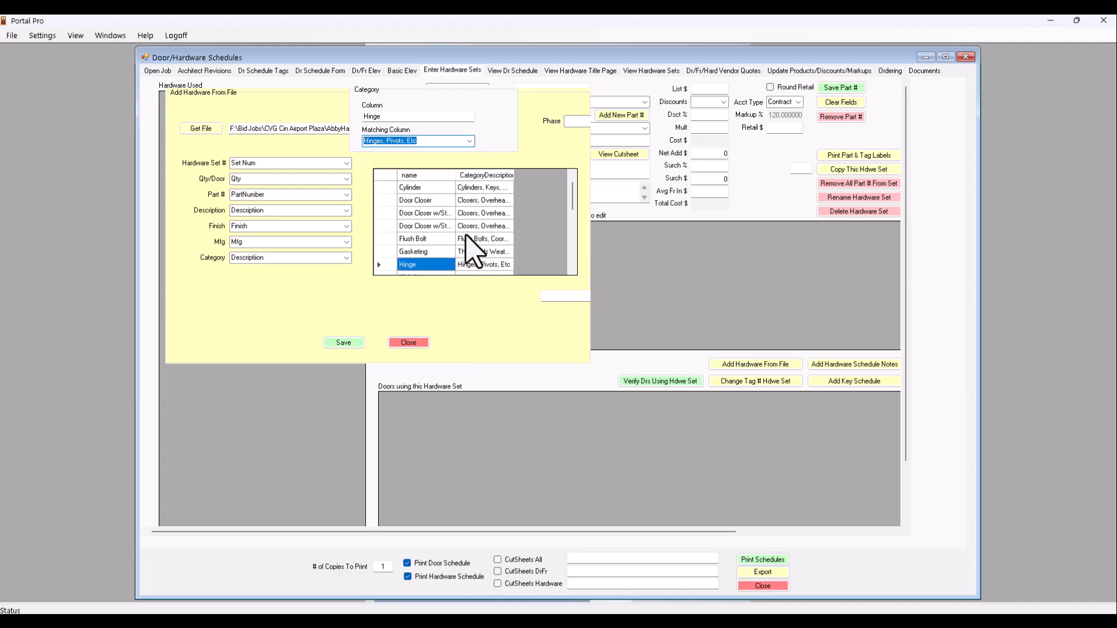
# Review the category matched to each hardware description, from Continuous Hinge through Wall Stop.
pyautogui.scroll(-2, 473, 249)
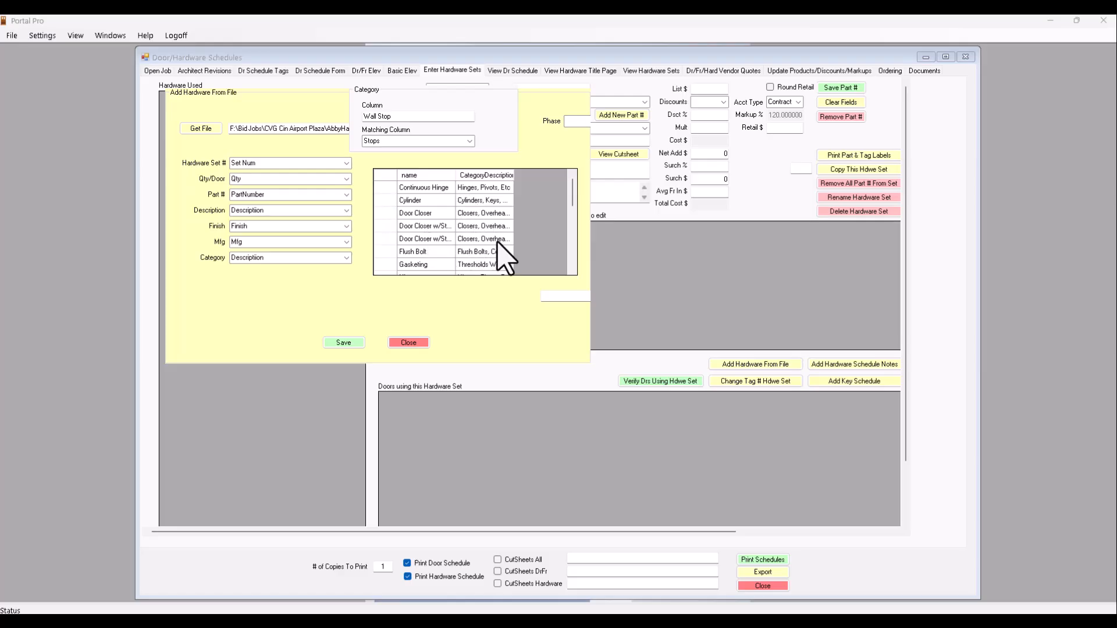
pyautogui.scroll(-1, 454, 265)
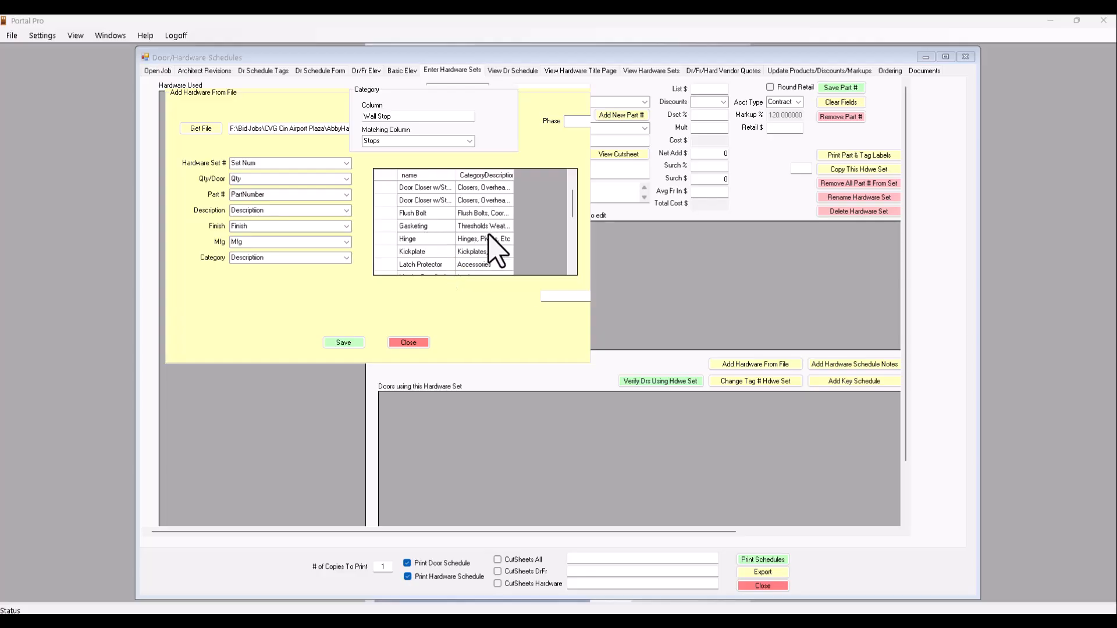
pyautogui.scroll(-1, 449, 245)
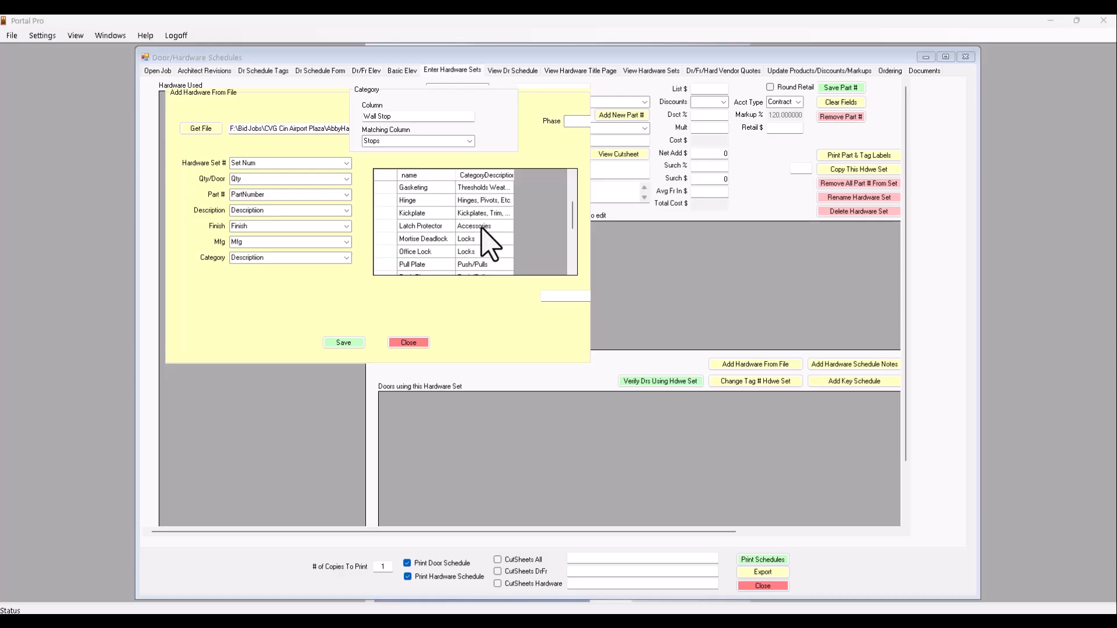
pyautogui.scroll(-2, 491, 235)
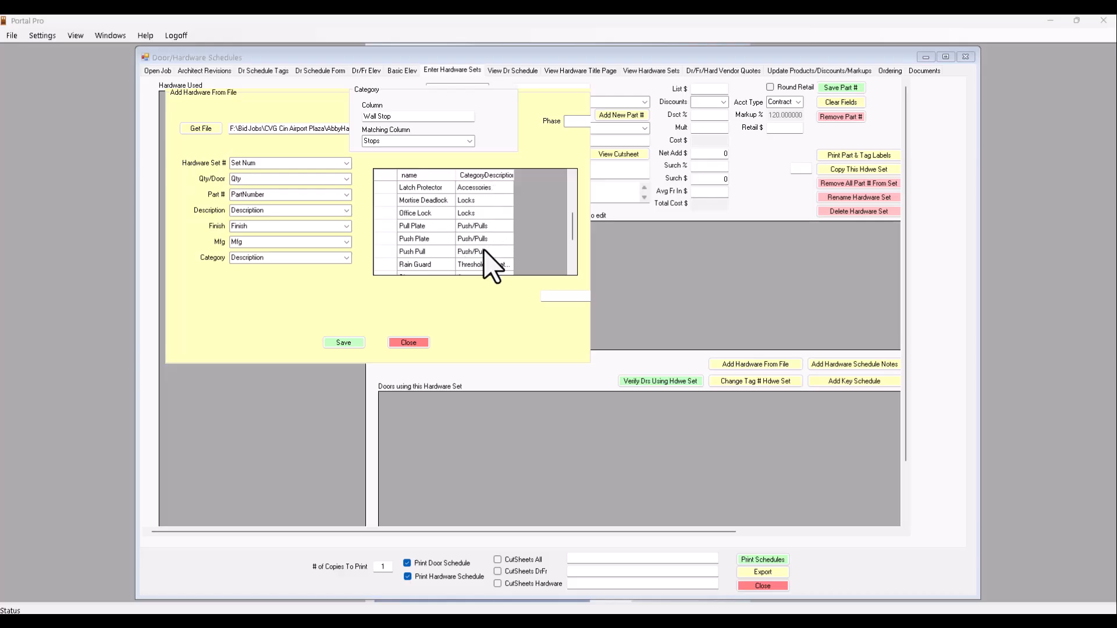
pyautogui.scroll(-2, 500, 259)
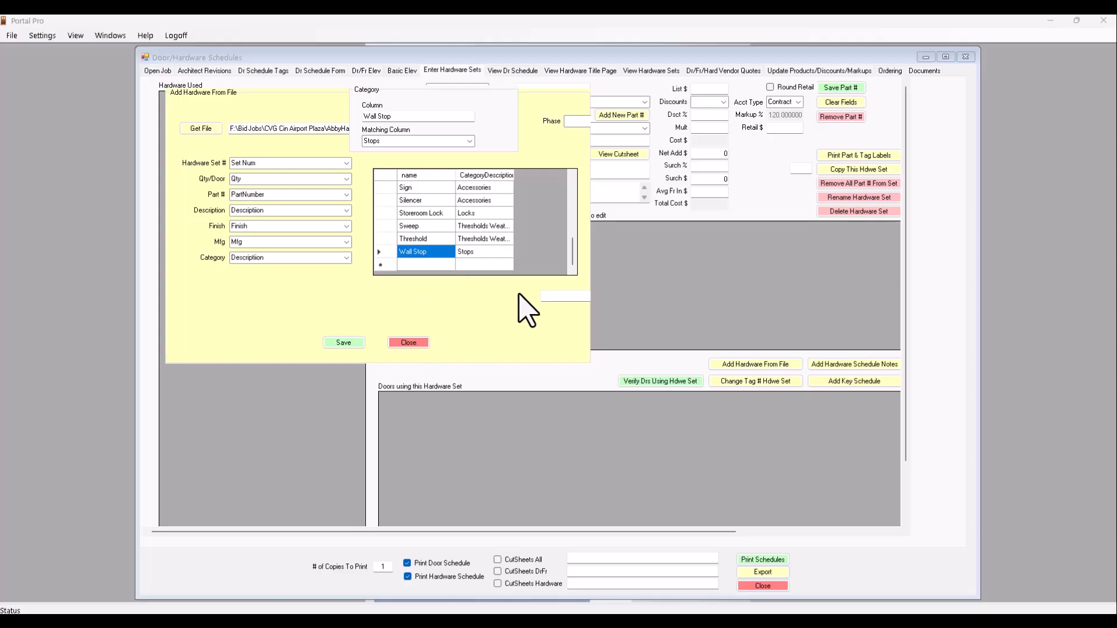
pyautogui.click(512, 308)
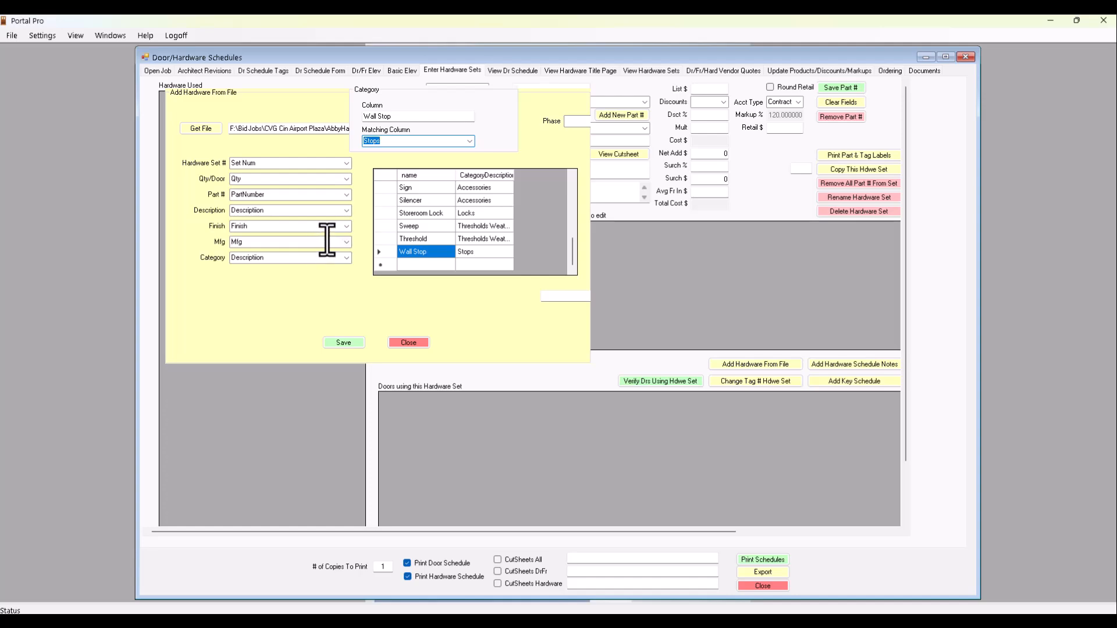
# Map the Finish field to the file's Finish column and save the hardware import.
pyautogui.click(301, 226)
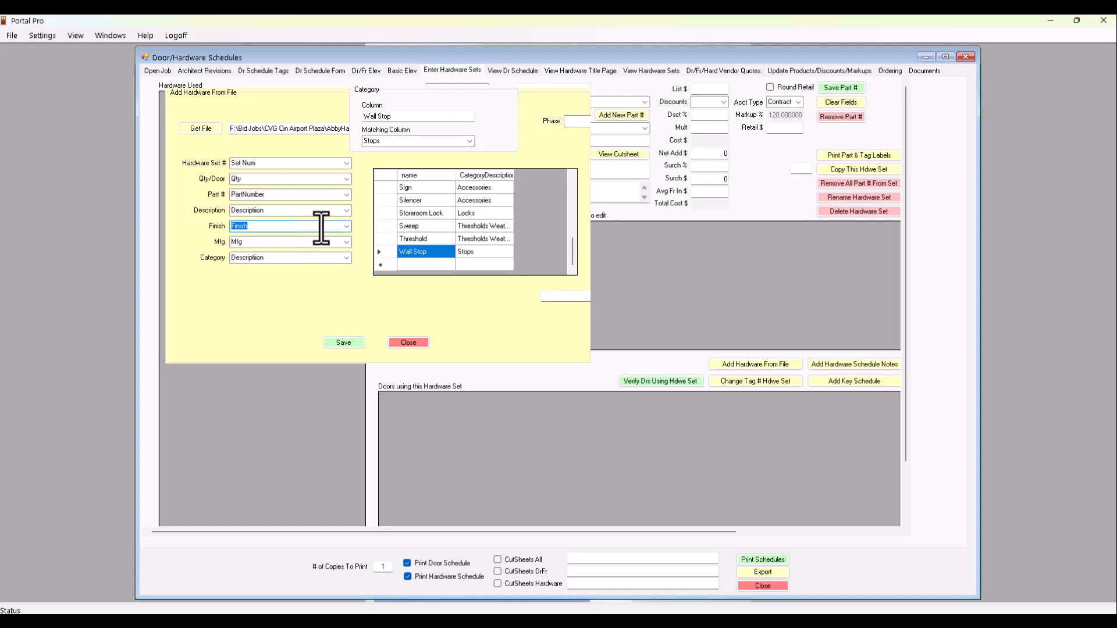
pyautogui.click(347, 226)
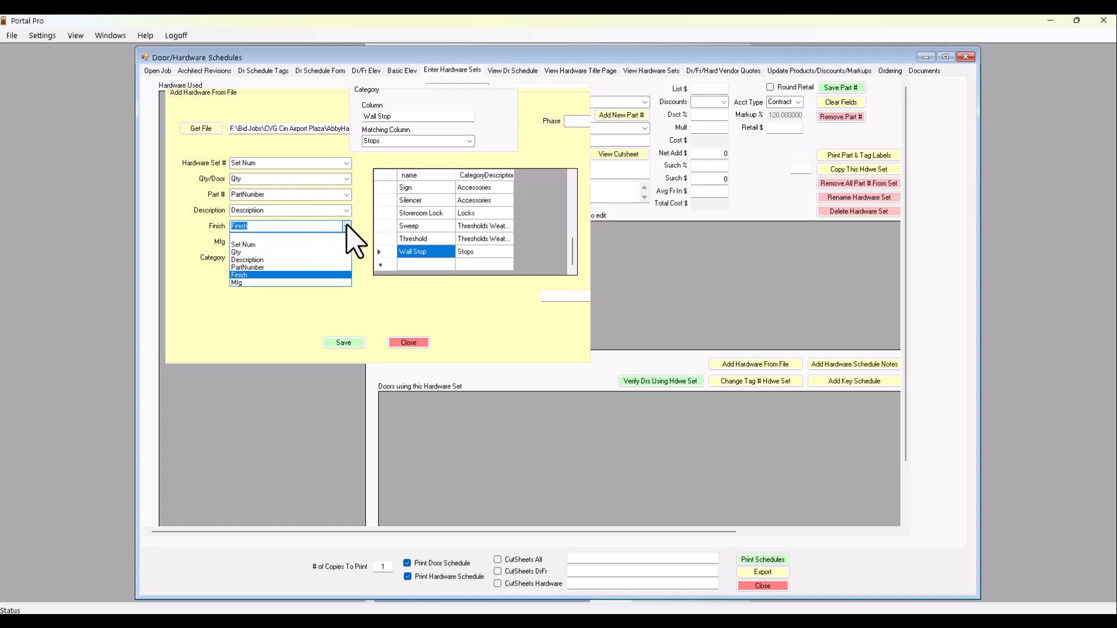
pyautogui.click(245, 276)
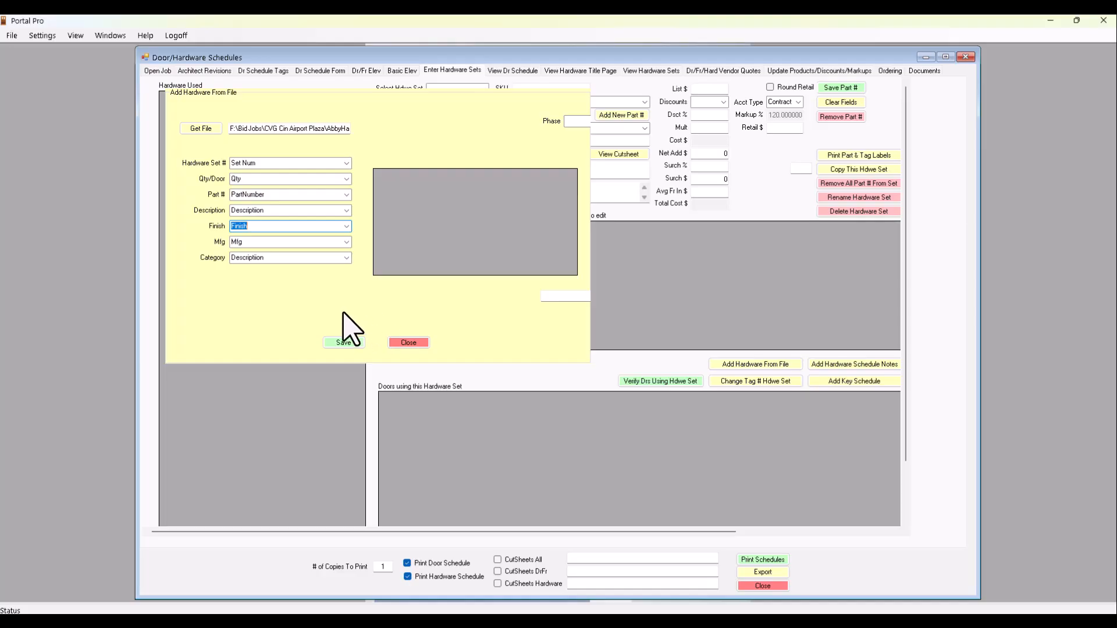
pyautogui.click(347, 345)
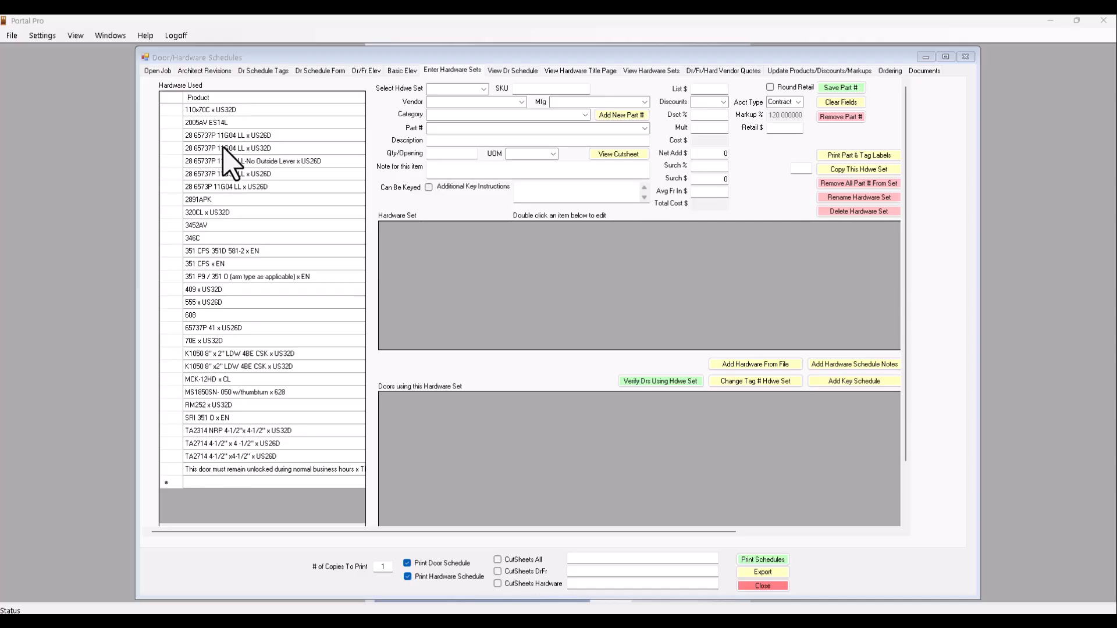
# Display hardware set 1 and hardware set 2, checking each set's imported parts and the doors using it.
pyautogui.click(485, 89)
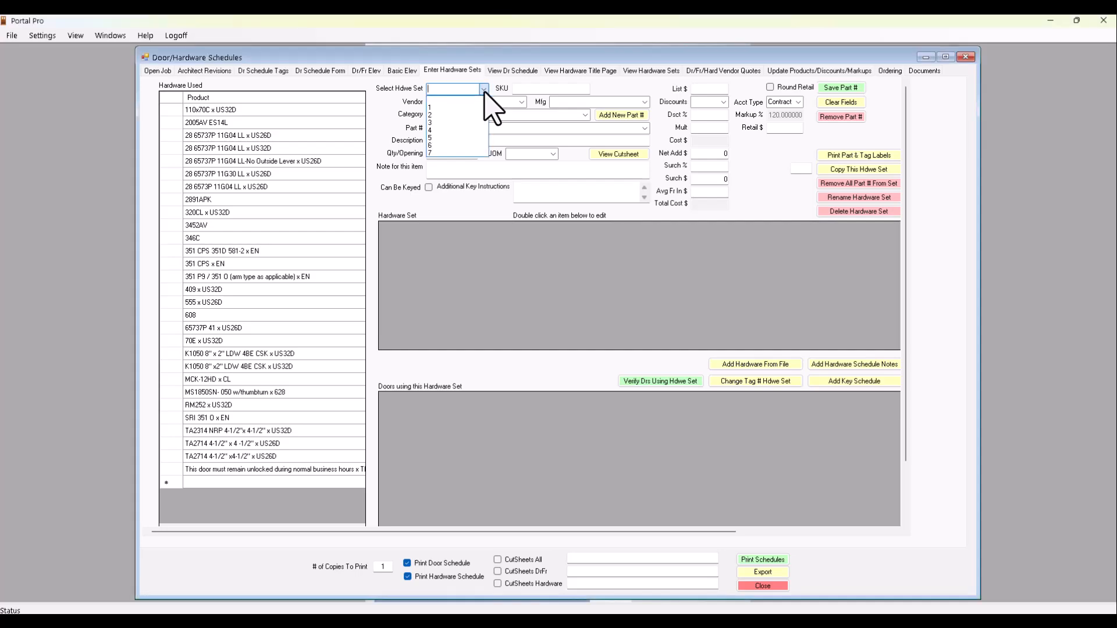
pyautogui.click(440, 108)
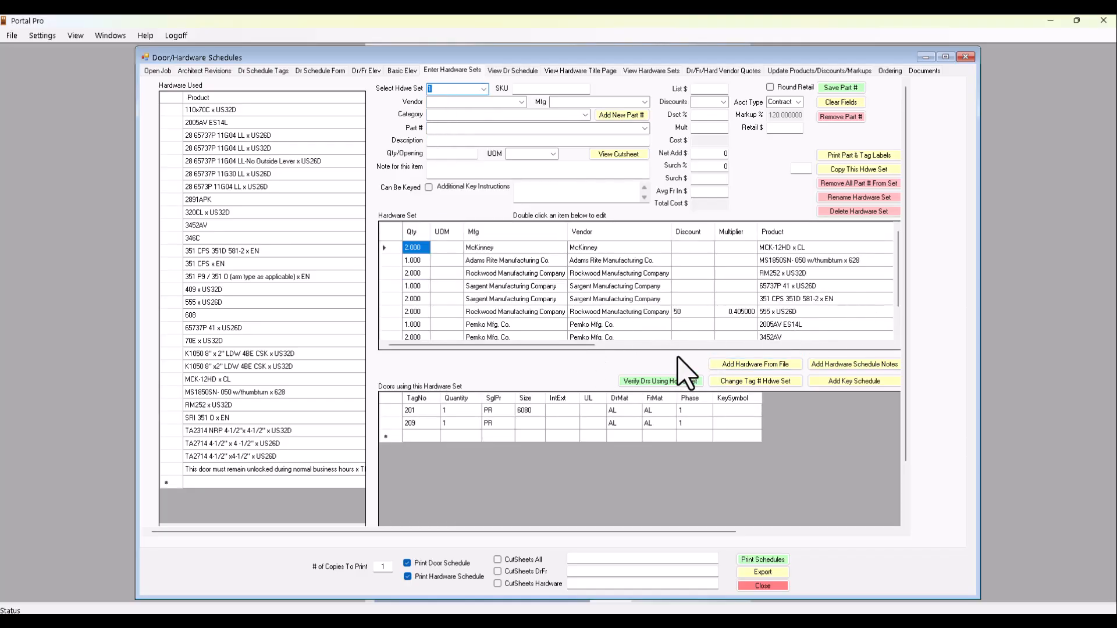
pyautogui.moveTo(579, 346); pyautogui.dragTo(489, 375)
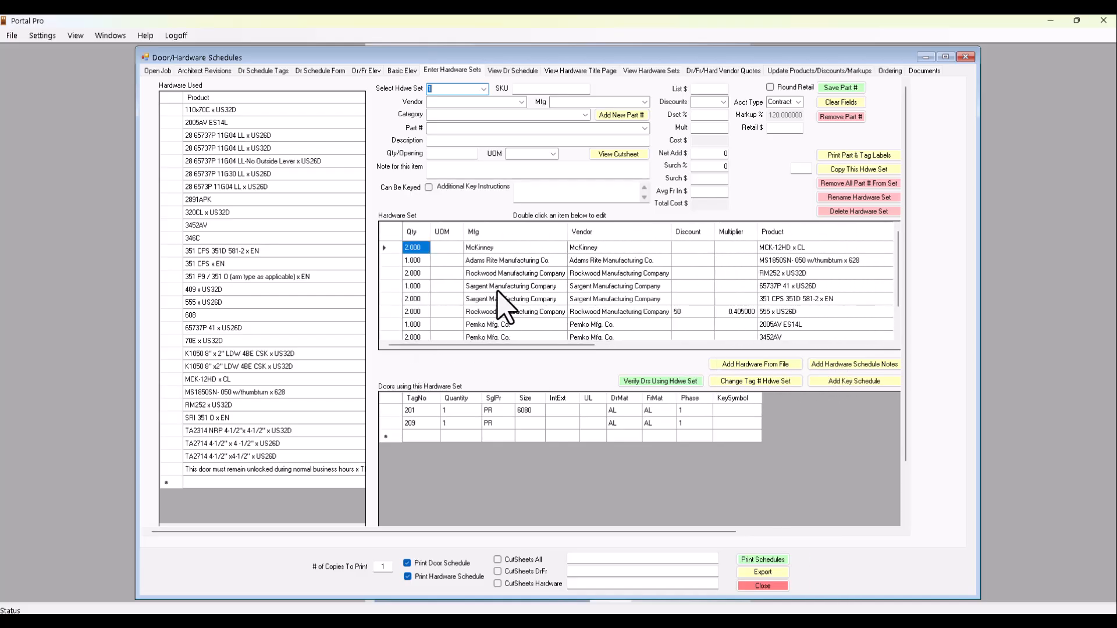
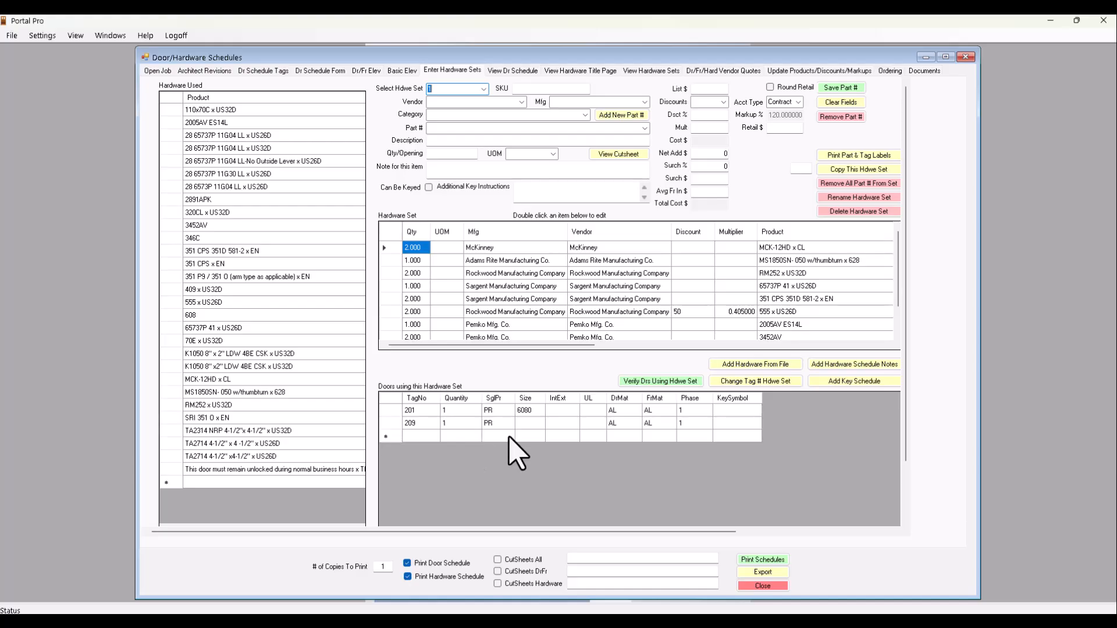
pyautogui.click(484, 89)
pyautogui.click(445, 114)
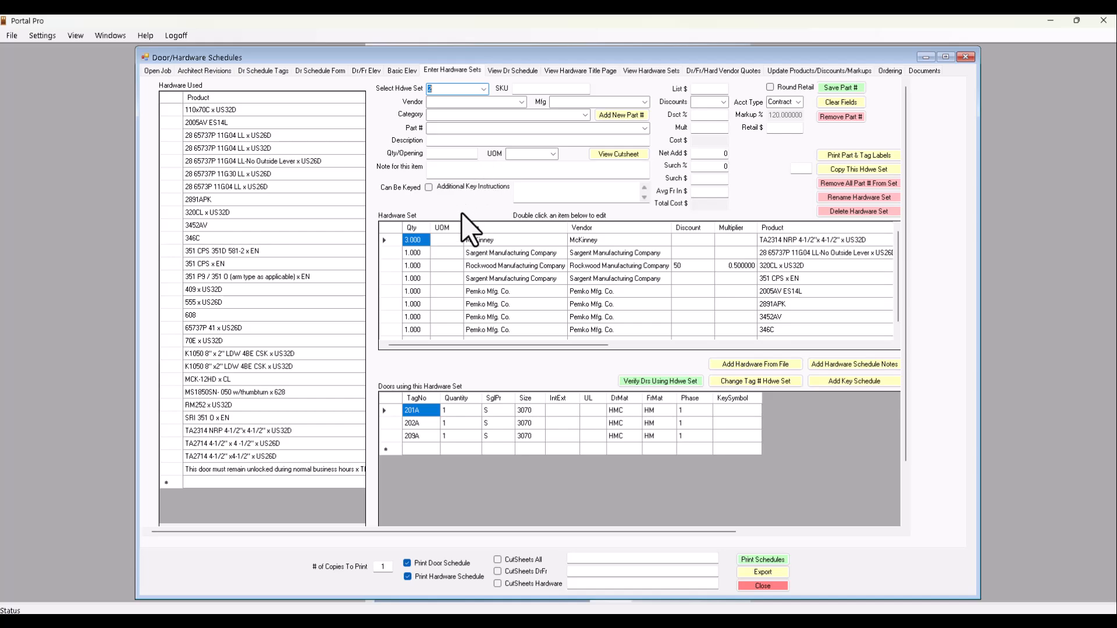
# Display the hardware products to quote from the vendor Adams Rite Manufacturing Co. among the job's vendor quotes.
pyautogui.click(732, 72)
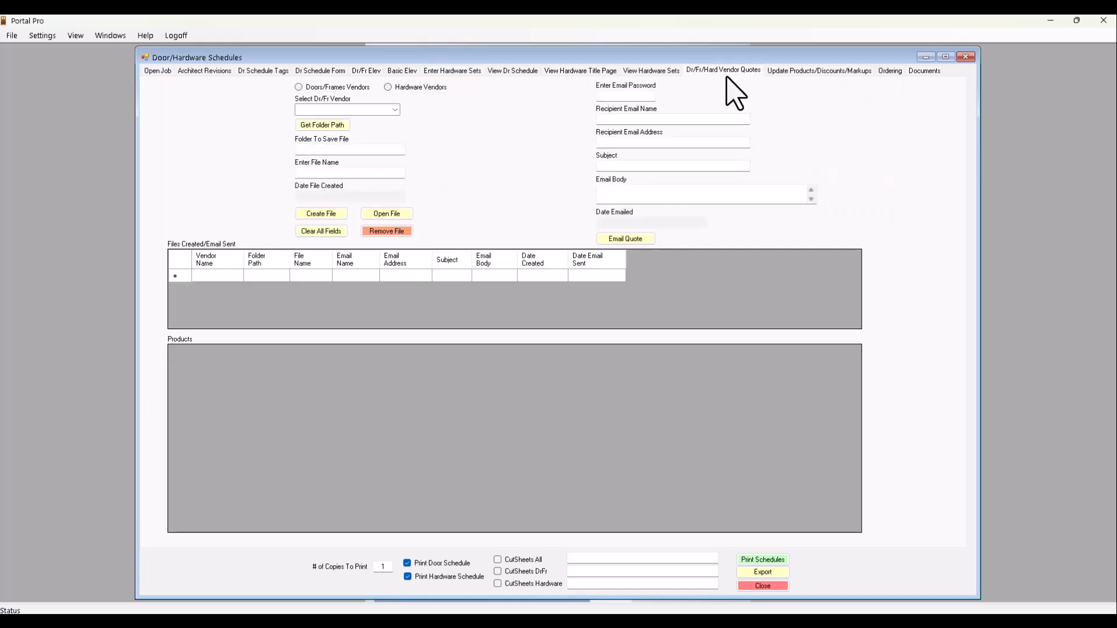
pyautogui.click(388, 87)
pyautogui.click(395, 110)
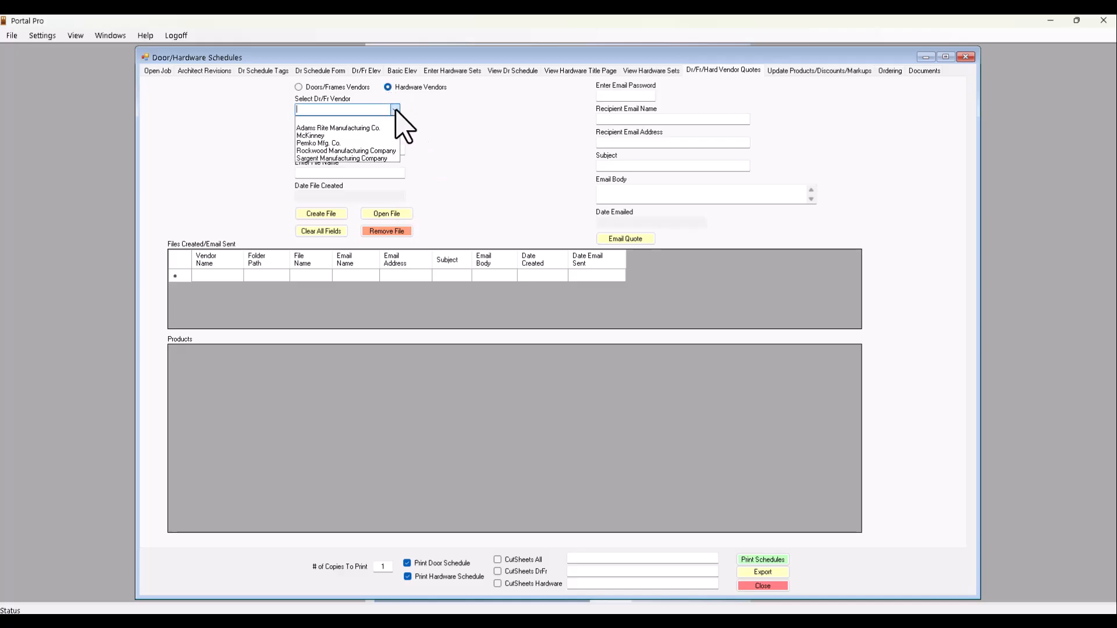
pyautogui.click(346, 128)
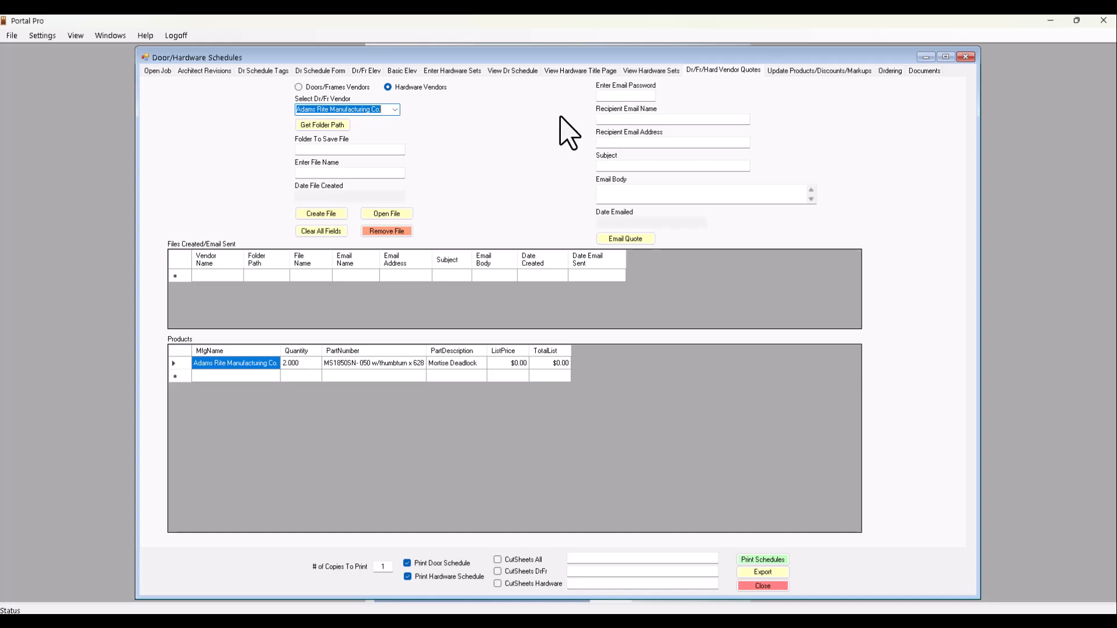
# Review the job's ordering lists and the door schedule's door products available for updating, and return to hardware set entry.
pyautogui.click(889, 70)
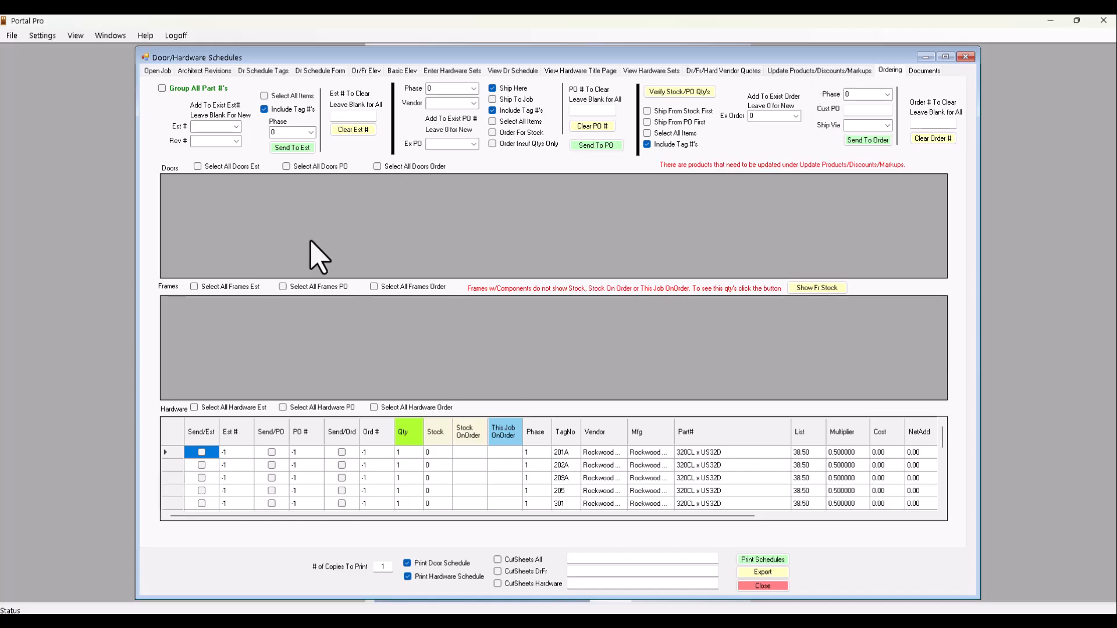
pyautogui.click(793, 72)
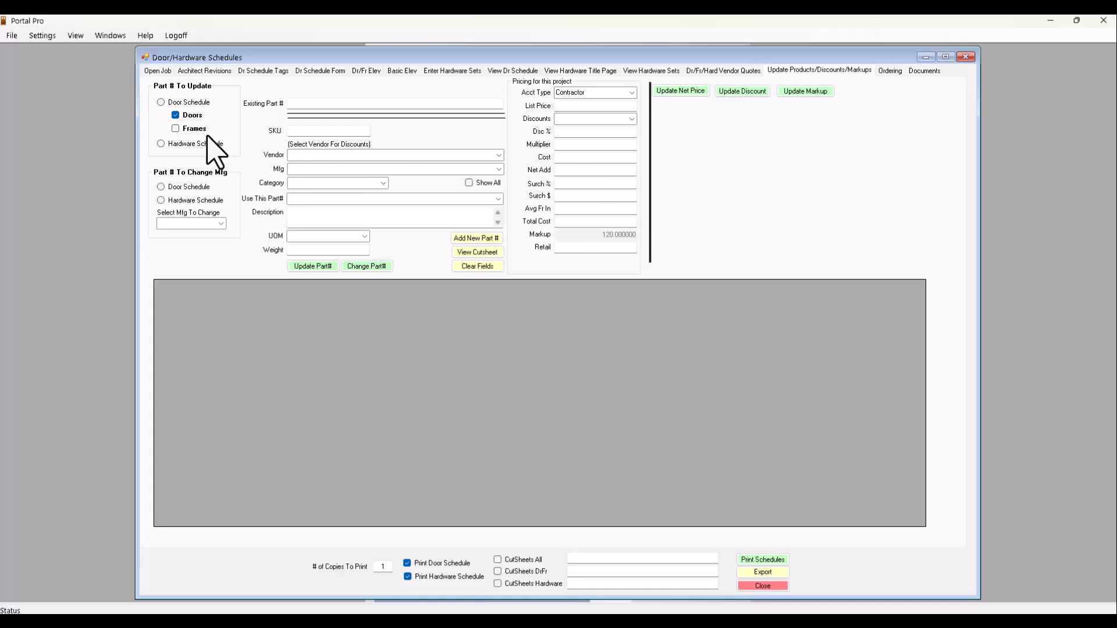
pyautogui.click(161, 102)
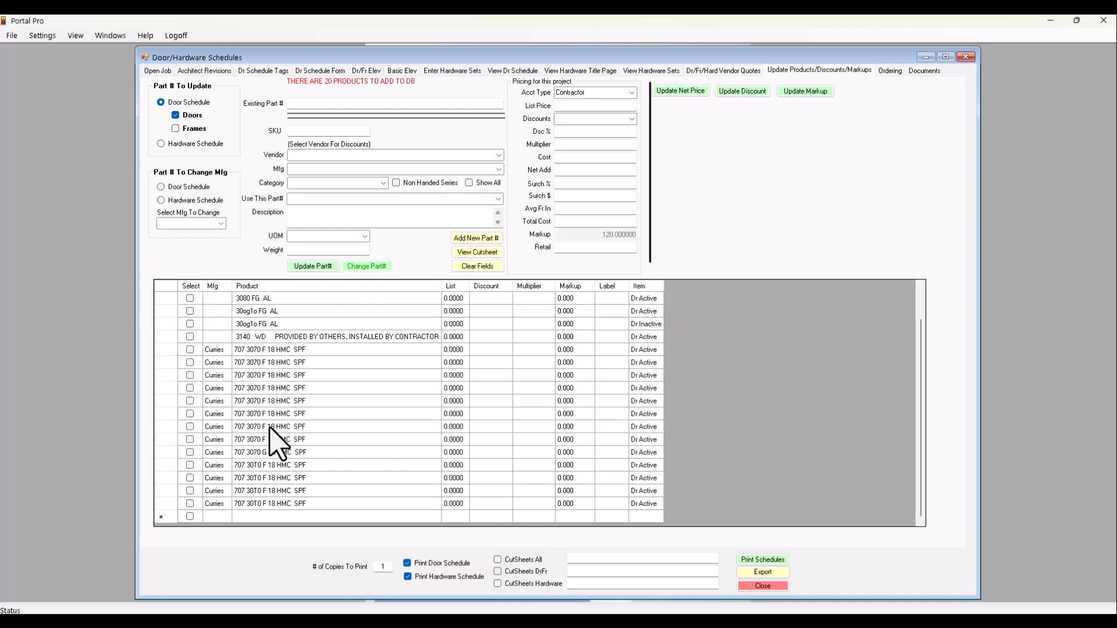
pyautogui.click(270, 428)
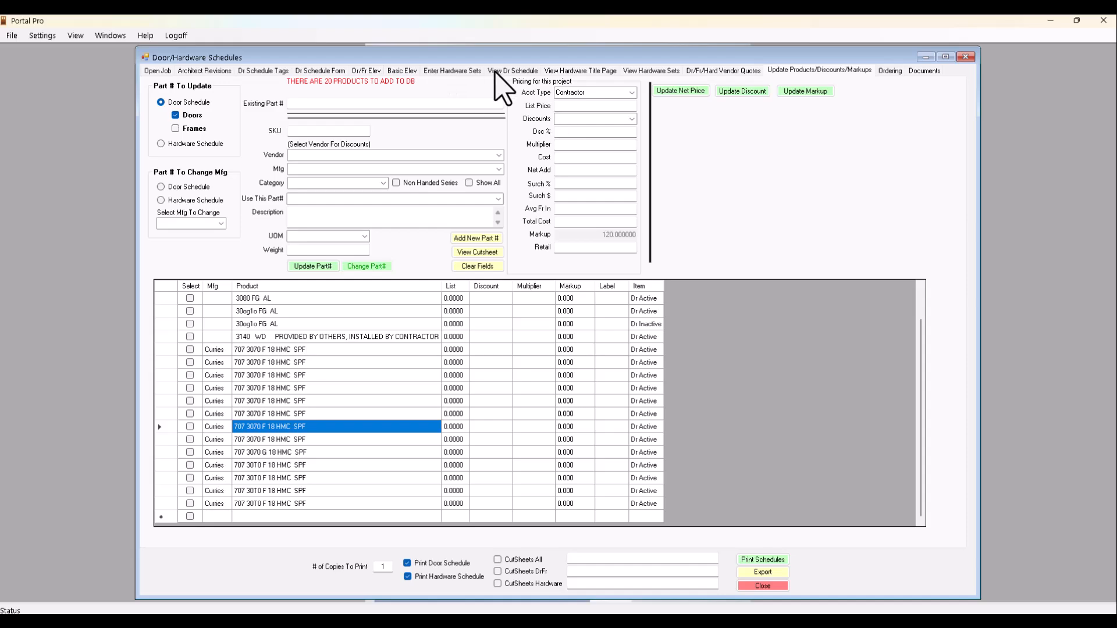
pyautogui.click(452, 70)
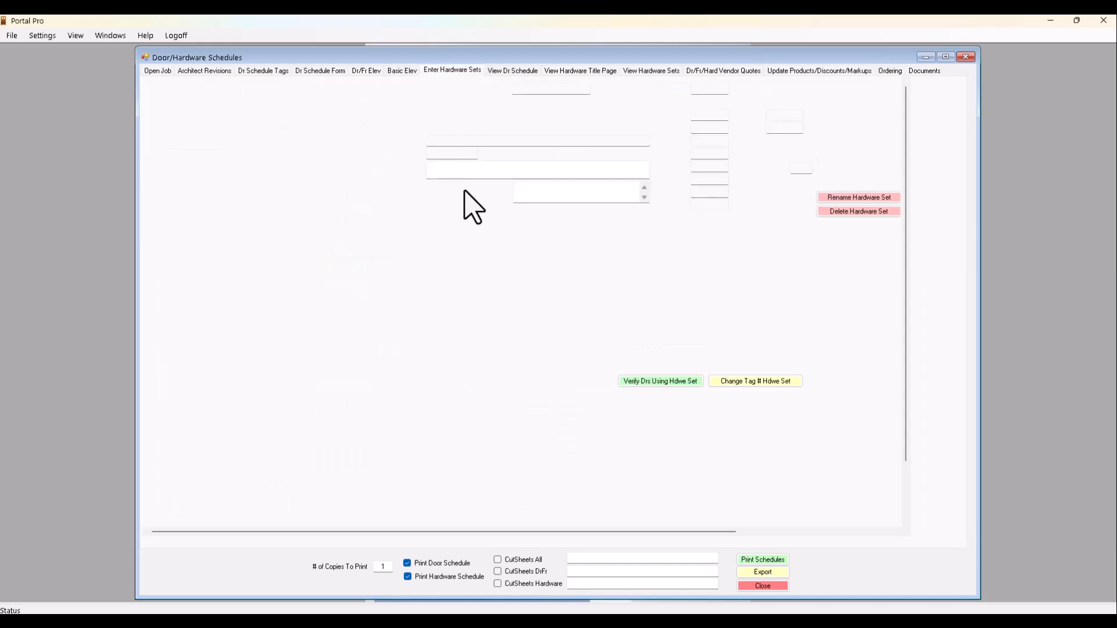